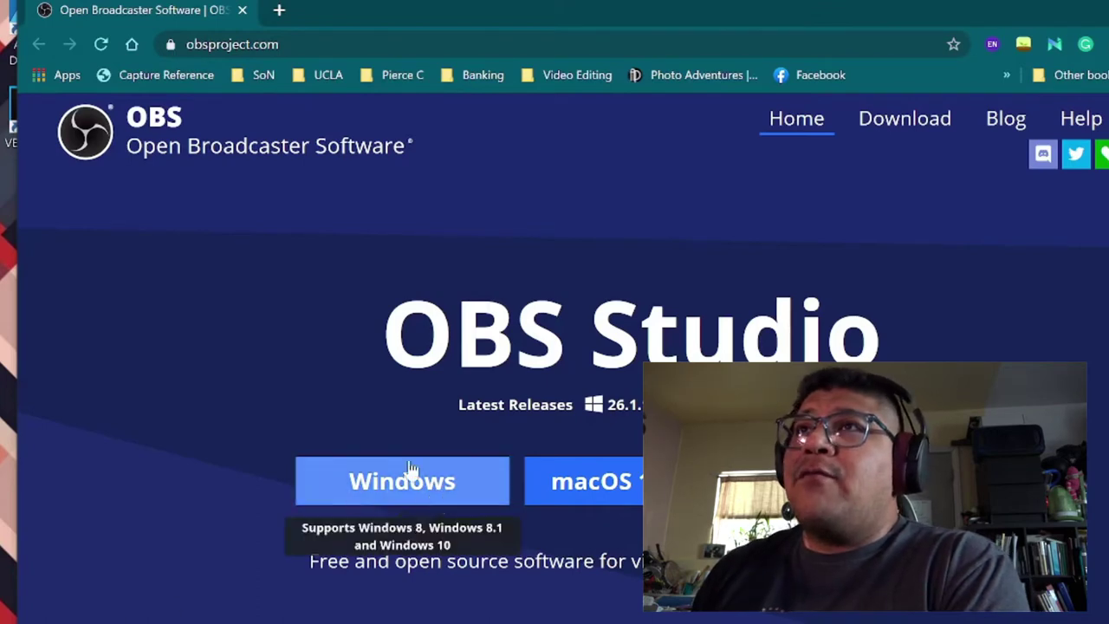
- Download the OBS Studio 26.1.1 Windows installer from obsproject.com
click(396, 483)
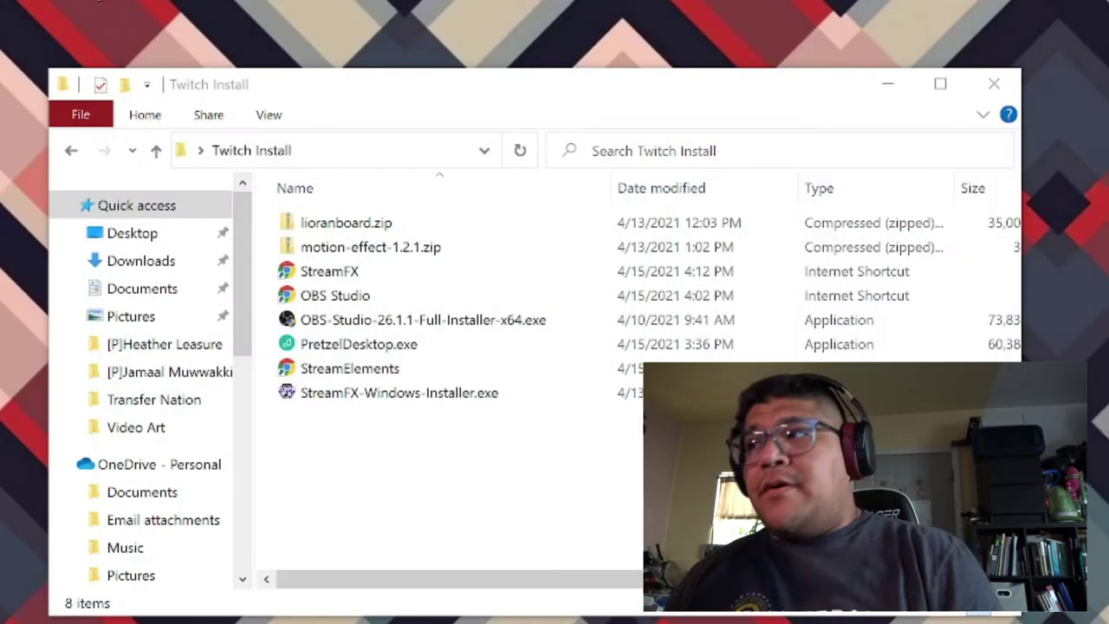
- Make the Twitch Install folder window active in File Explorer
click(448, 494)
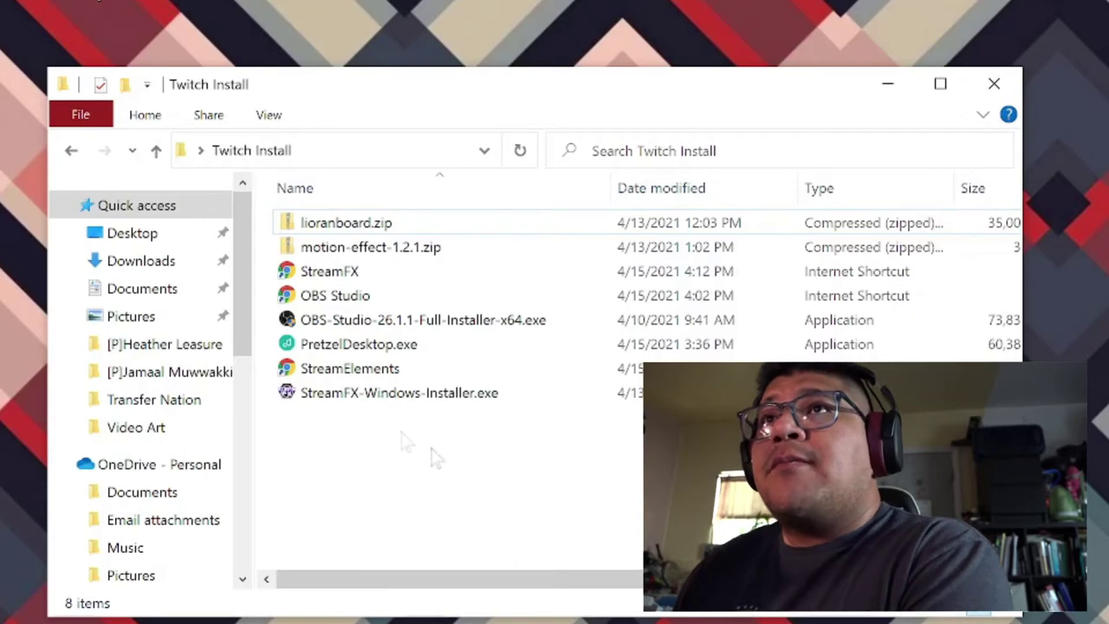
- Open the StreamFX shortcut and go to its GitHub releases page showing 0.10.0b2
double_click(359, 271)
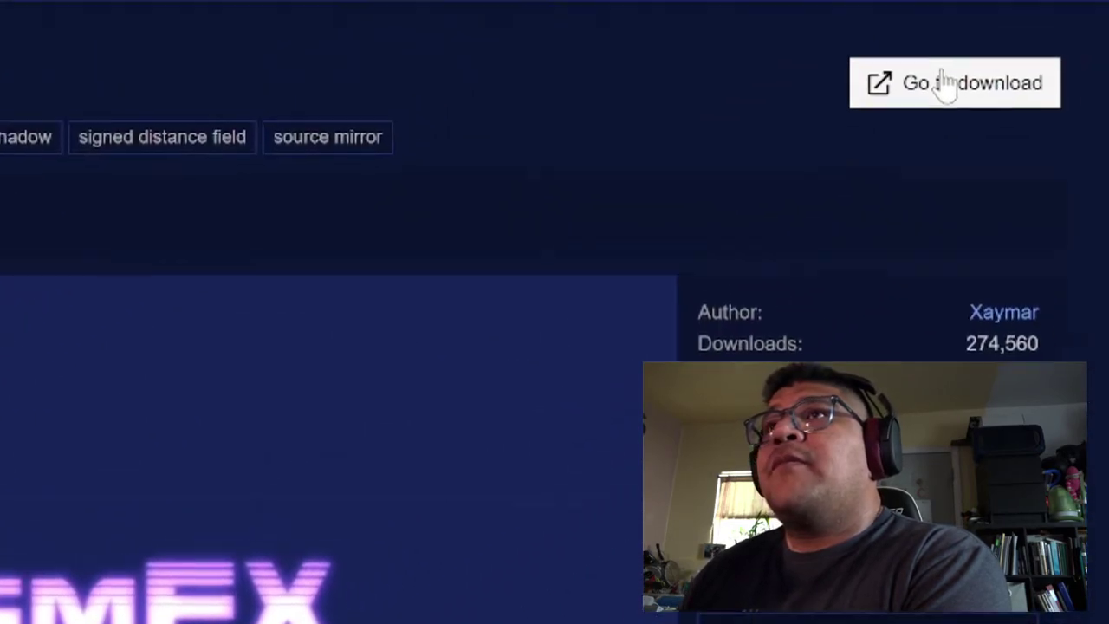
click(944, 83)
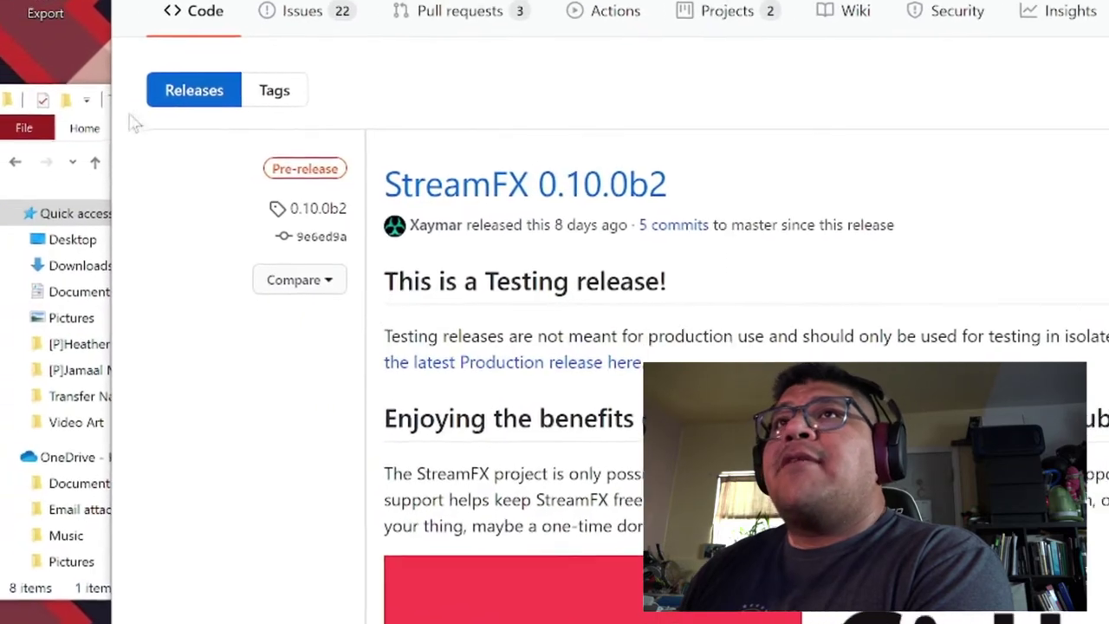
click(38, 187)
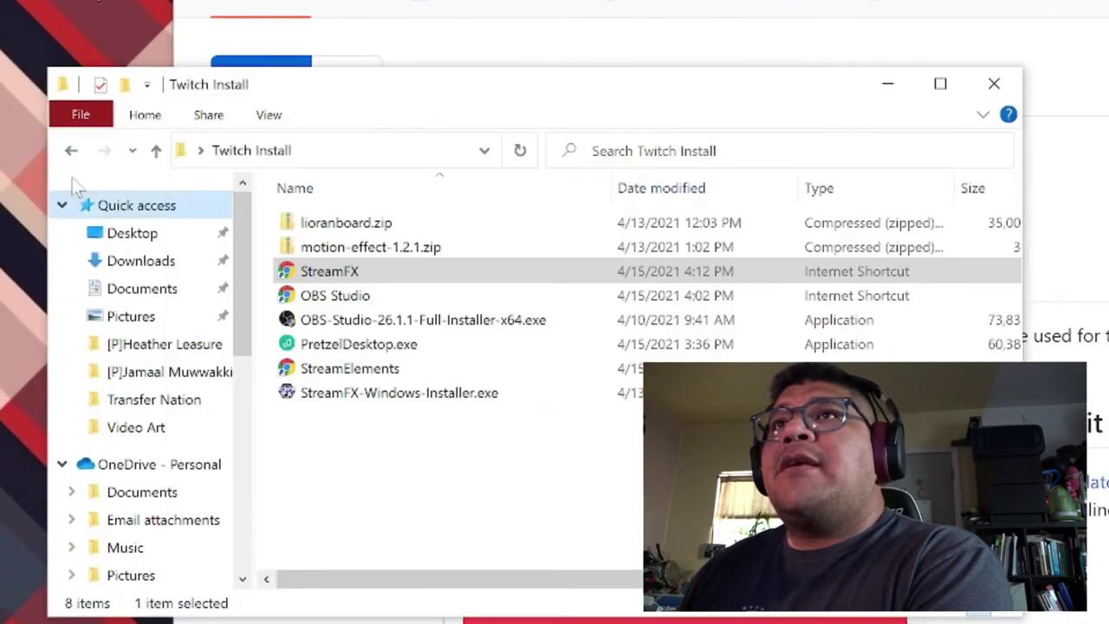
- Open motion-effect-1.2.1.zip and navigate the other window up to the obs-studio program folder
click(342, 399)
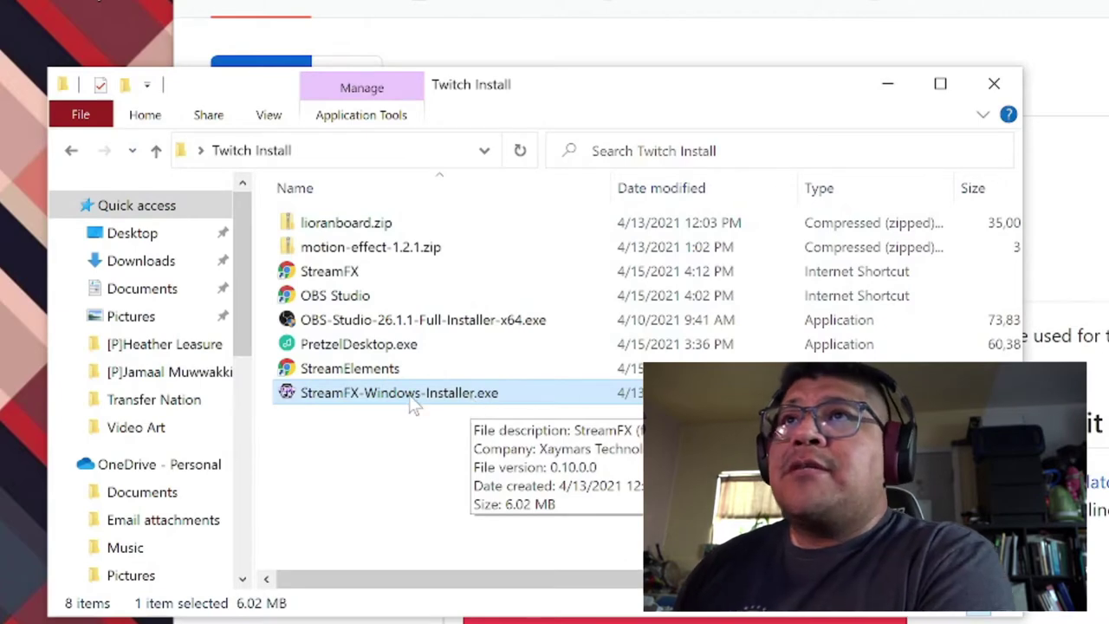
double_click(353, 249)
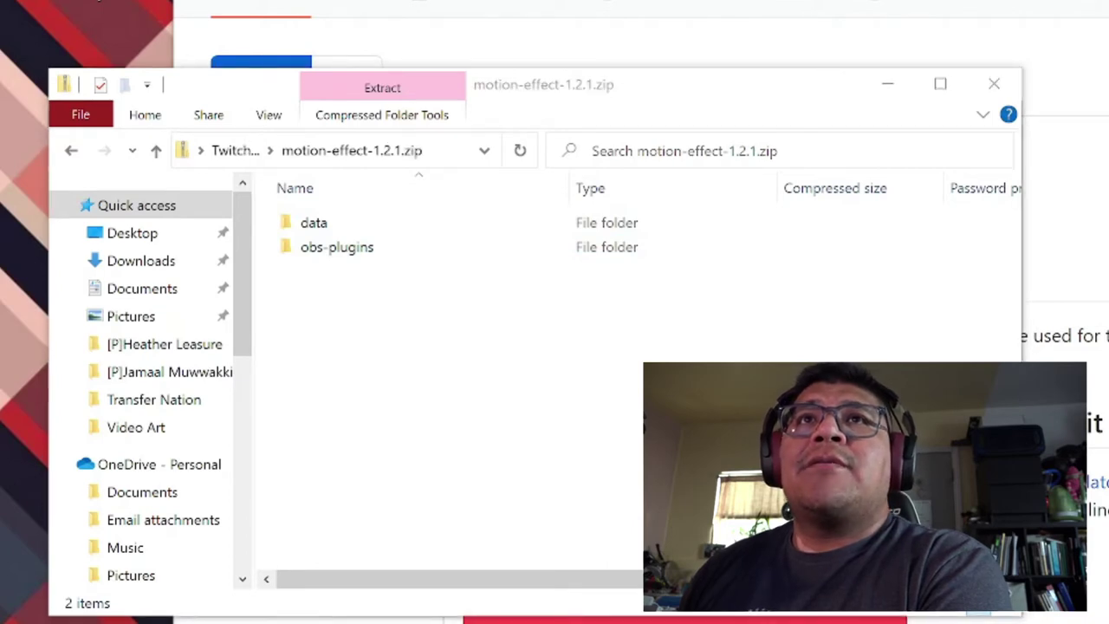
key(alt+Tab)
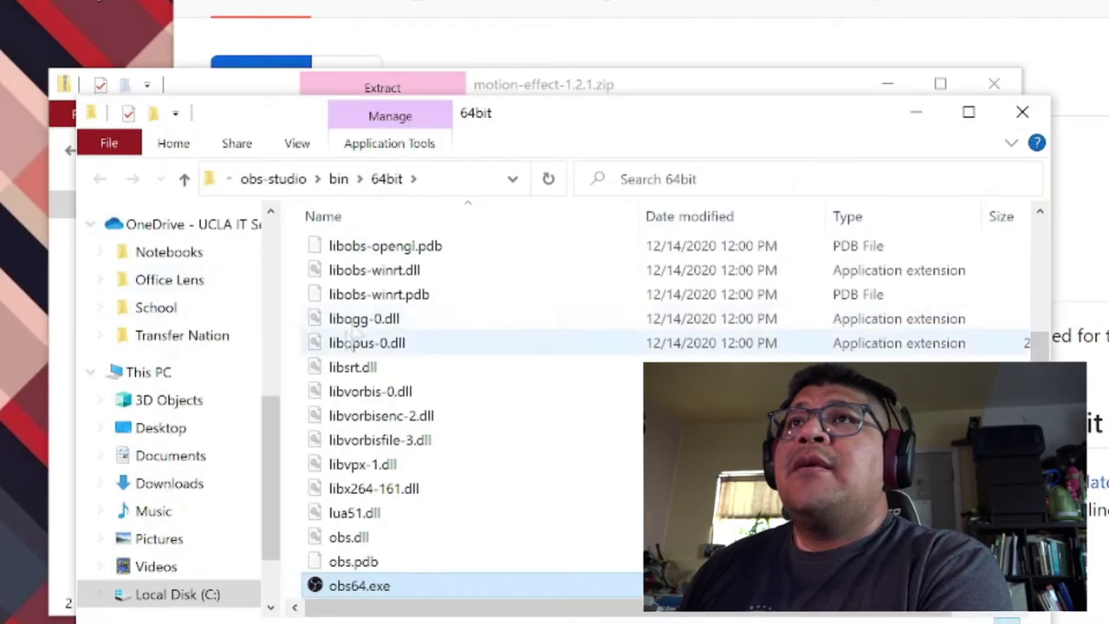
click(185, 179)
click(185, 179)
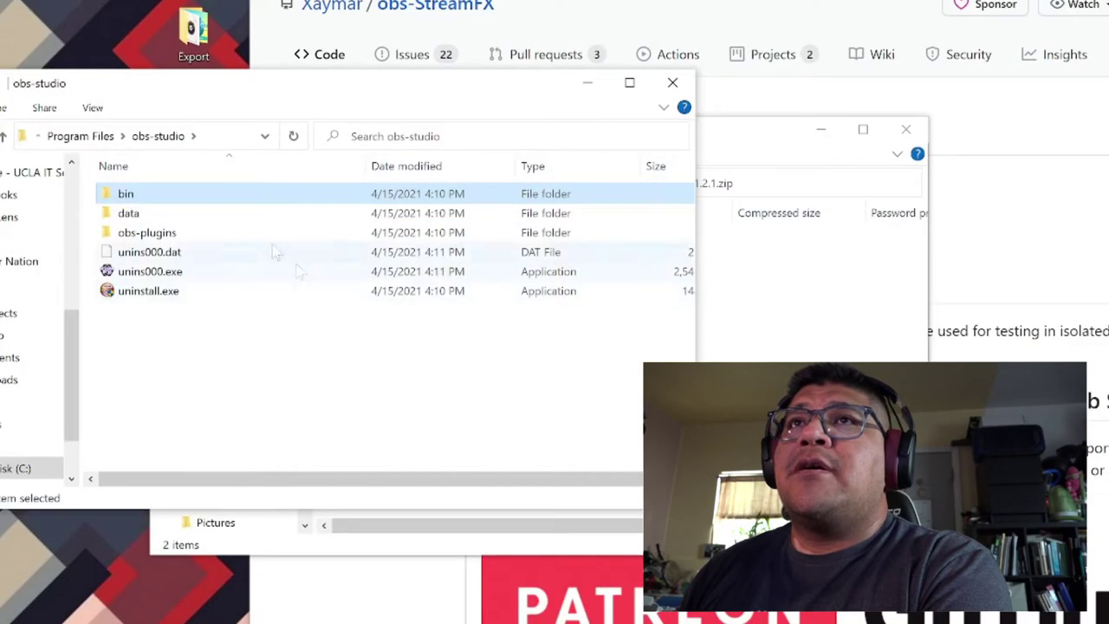
key(alt+Tab)
- Copy the zip's data and obs-plugins folders into obs-studio, then close both windows
drag(376, 298, 131, 389)
click(74, 315)
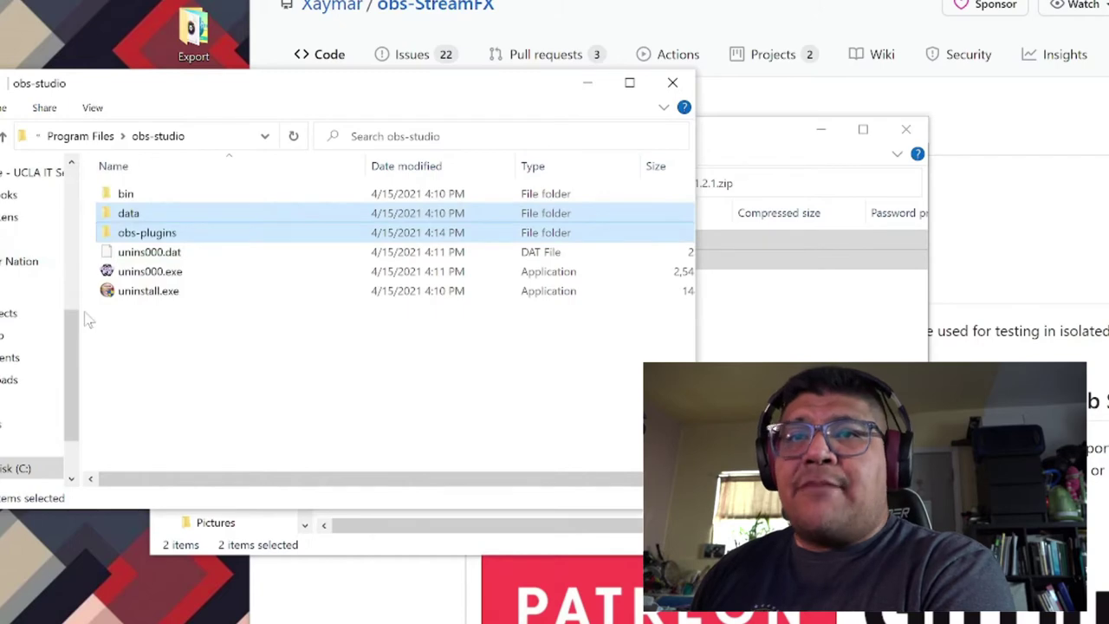
click(222, 356)
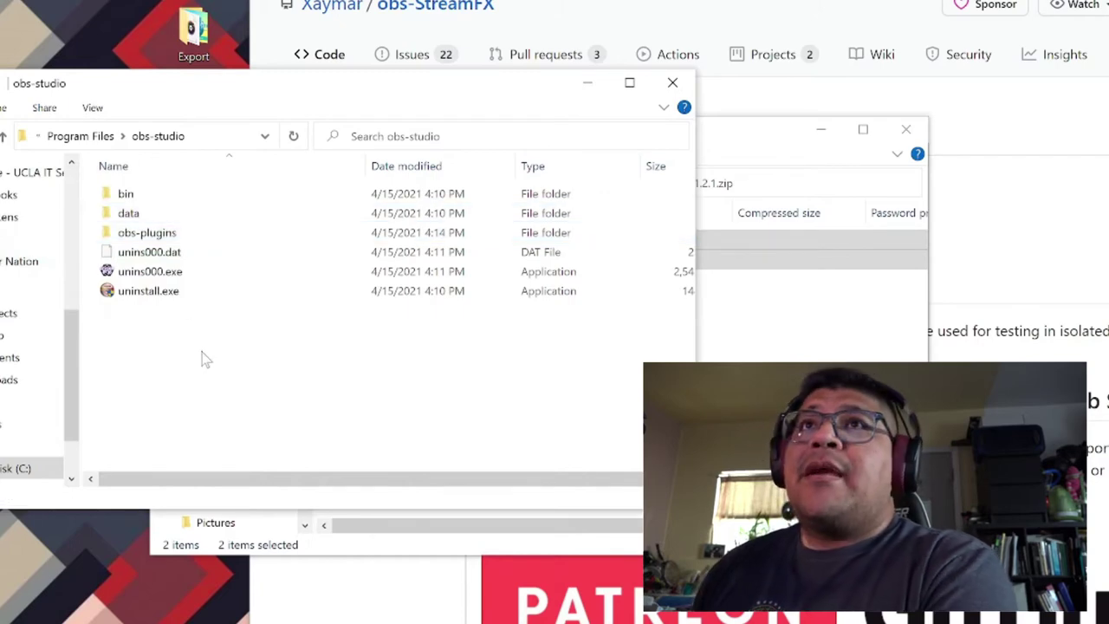
click(669, 82)
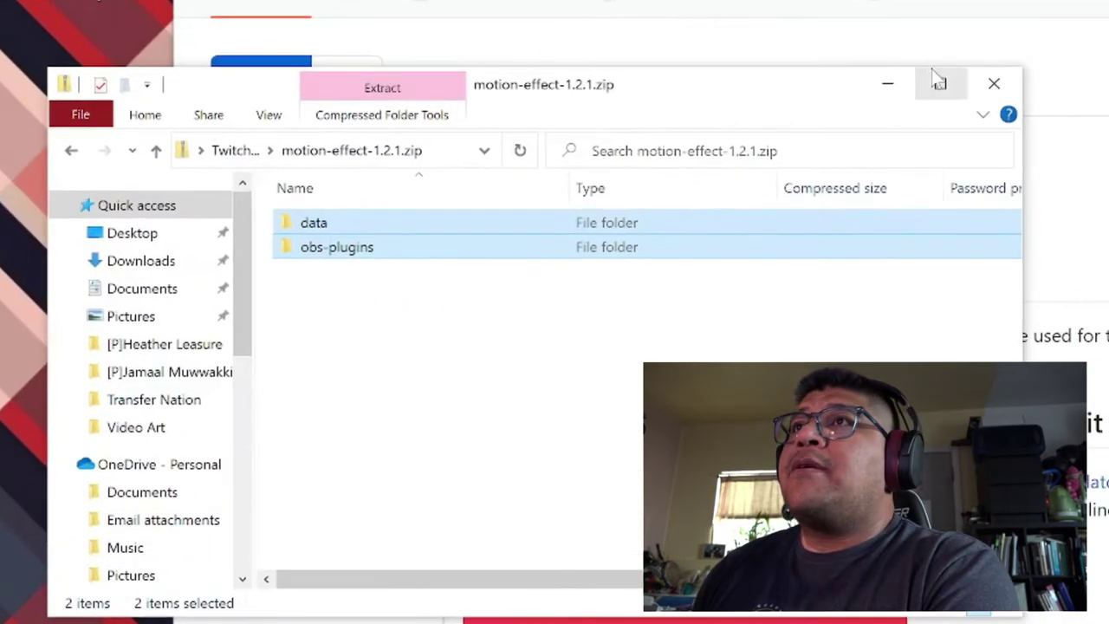
click(998, 82)
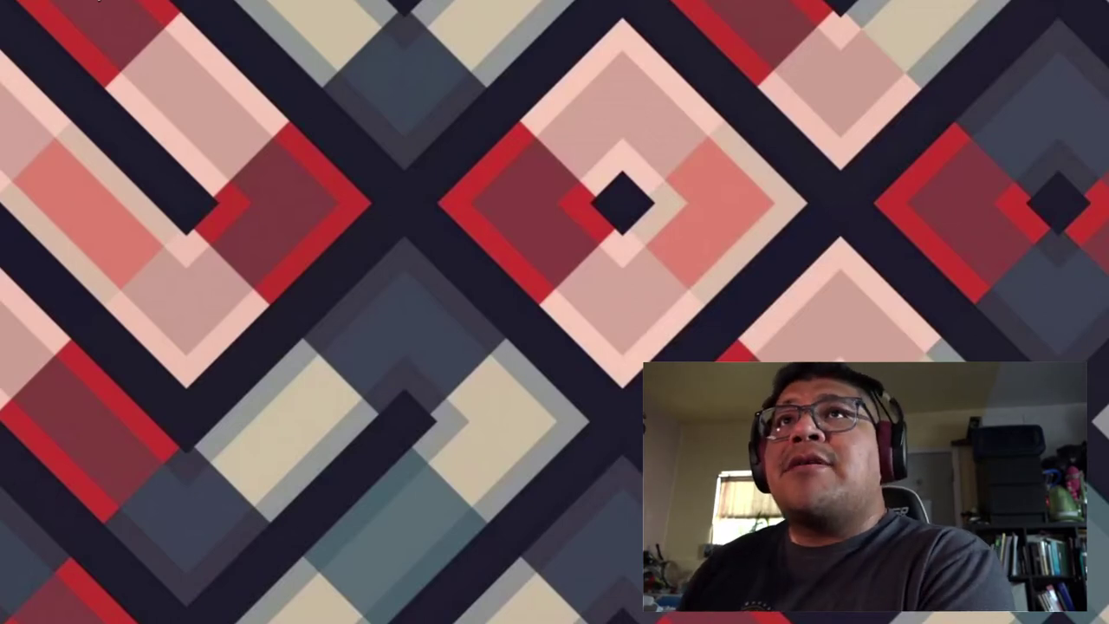
- Create an obs64 desktop shortcut and launch OBS Studio from it
drag(5, 34, 92, 308)
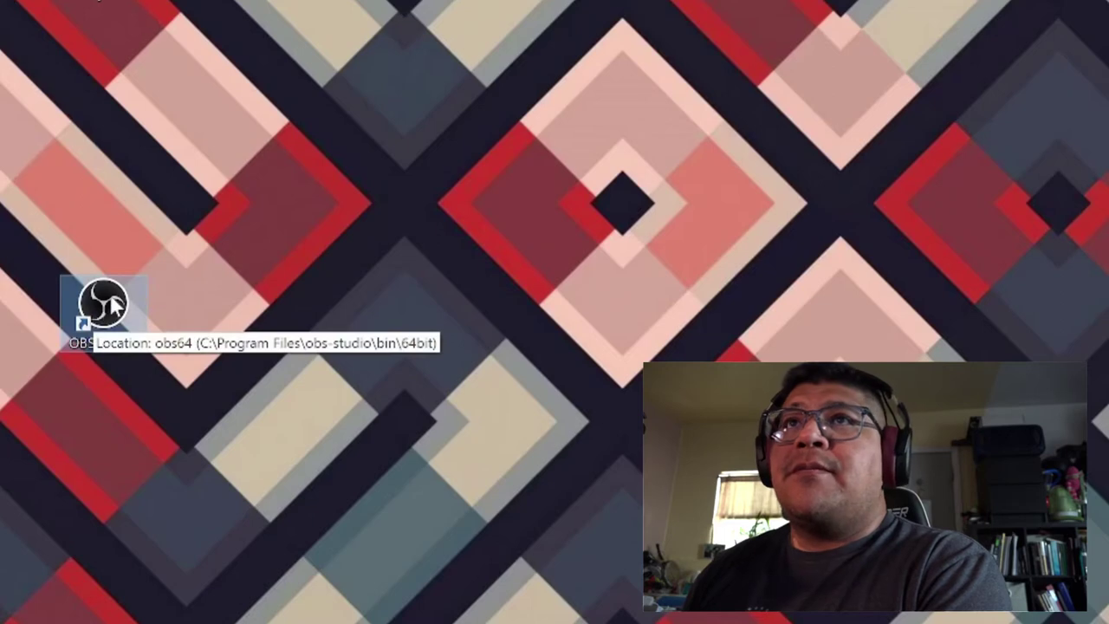
double_click(111, 307)
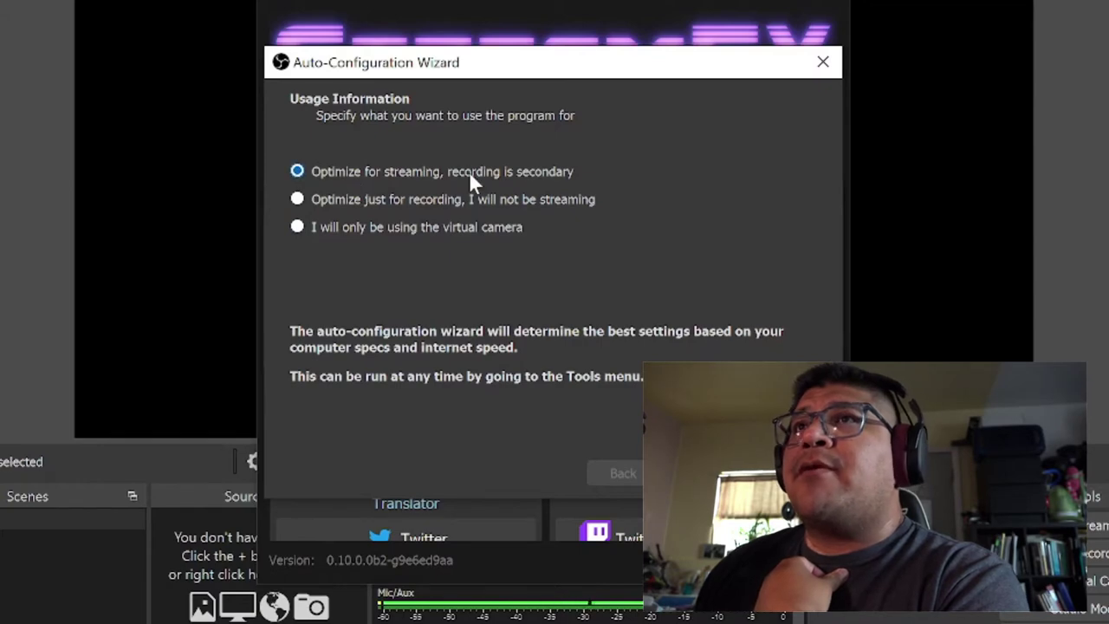
- Keep the current 1920x1080 canvas resolution, set FPS to 30, and continue
key(Return)
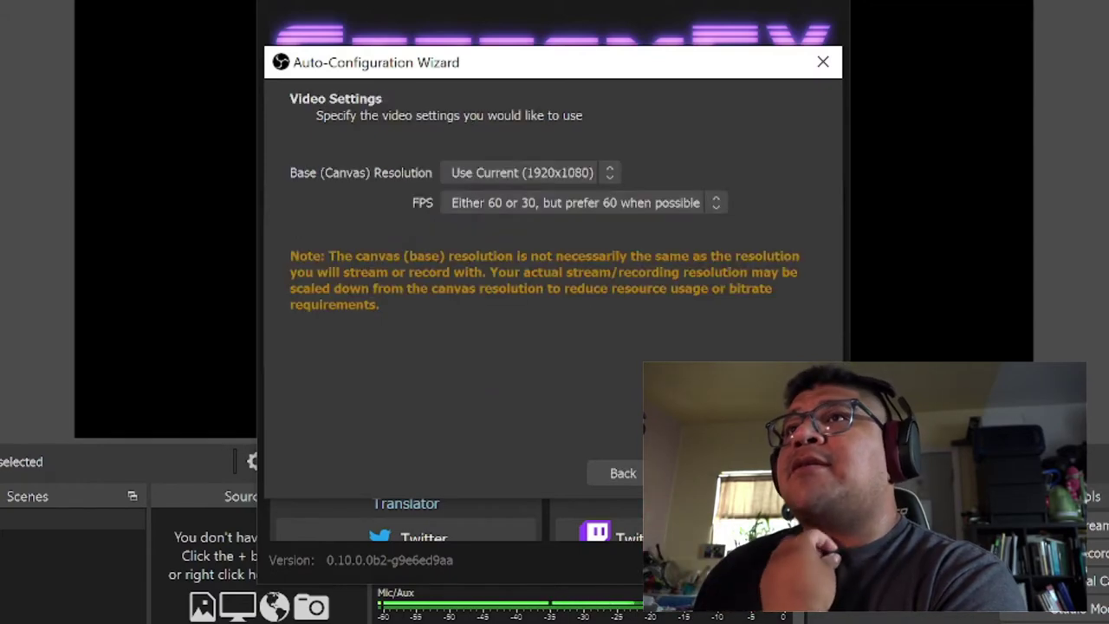
click(533, 175)
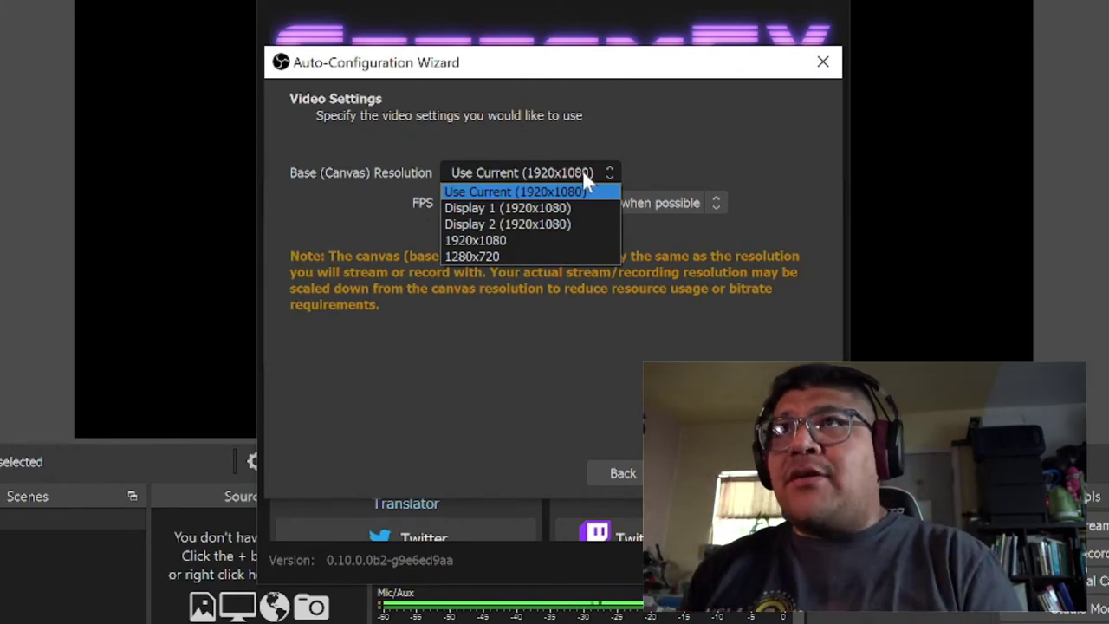
click(542, 193)
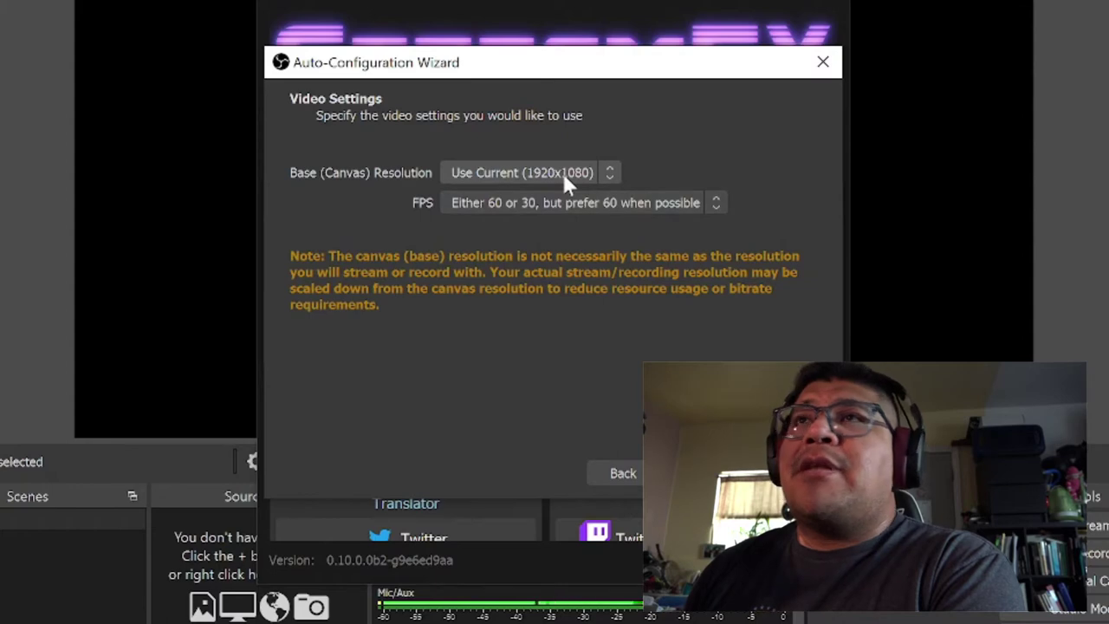
click(537, 205)
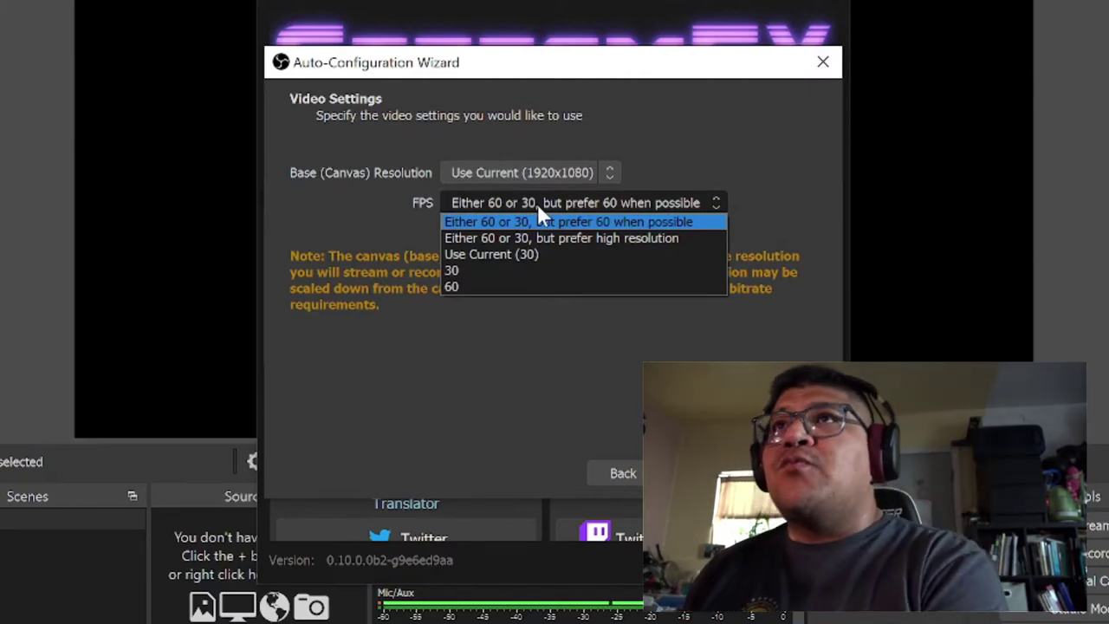
click(582, 171)
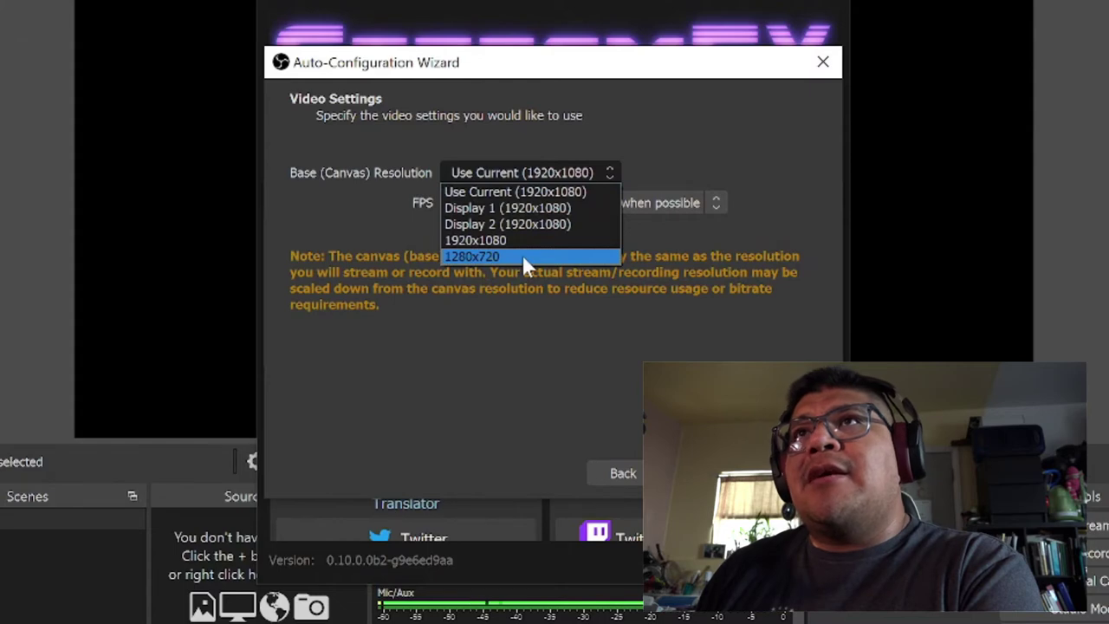
click(687, 247)
click(646, 207)
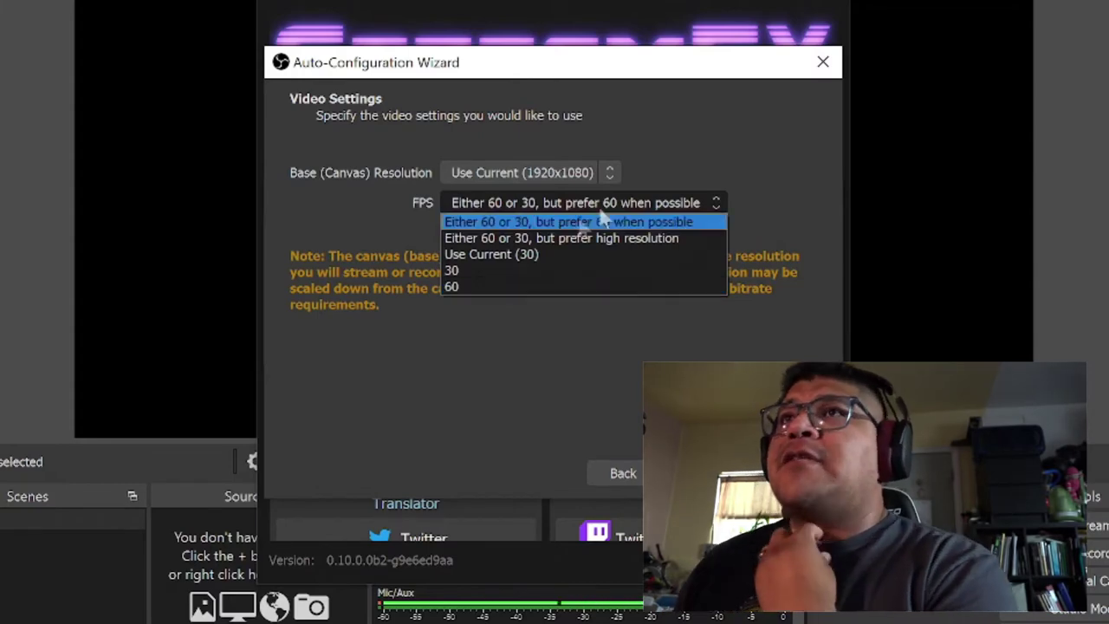
click(490, 271)
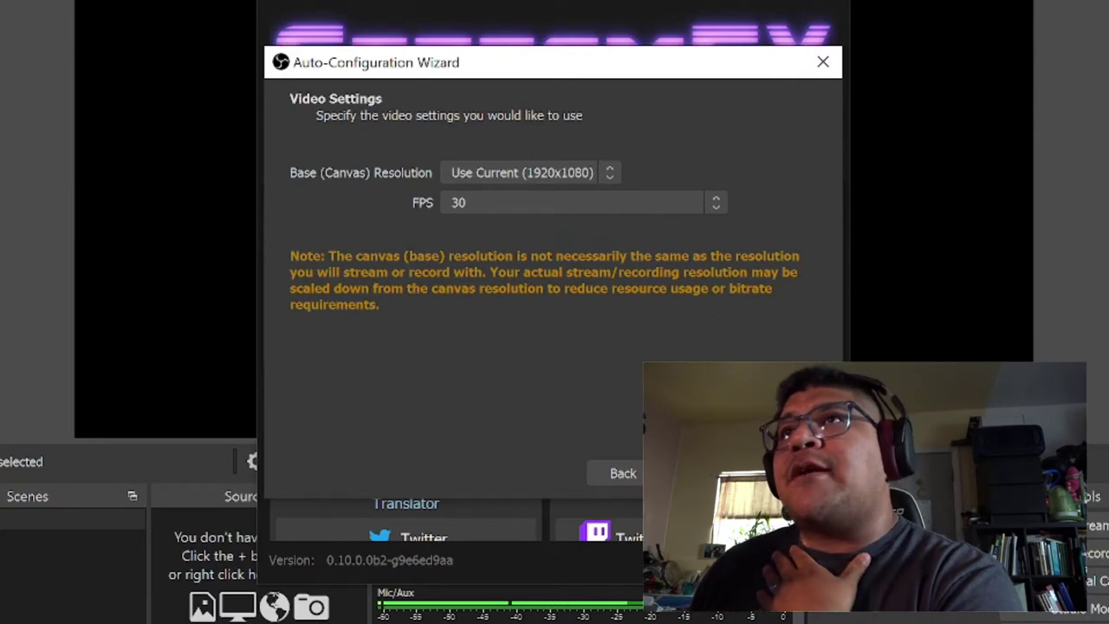
click(652, 473)
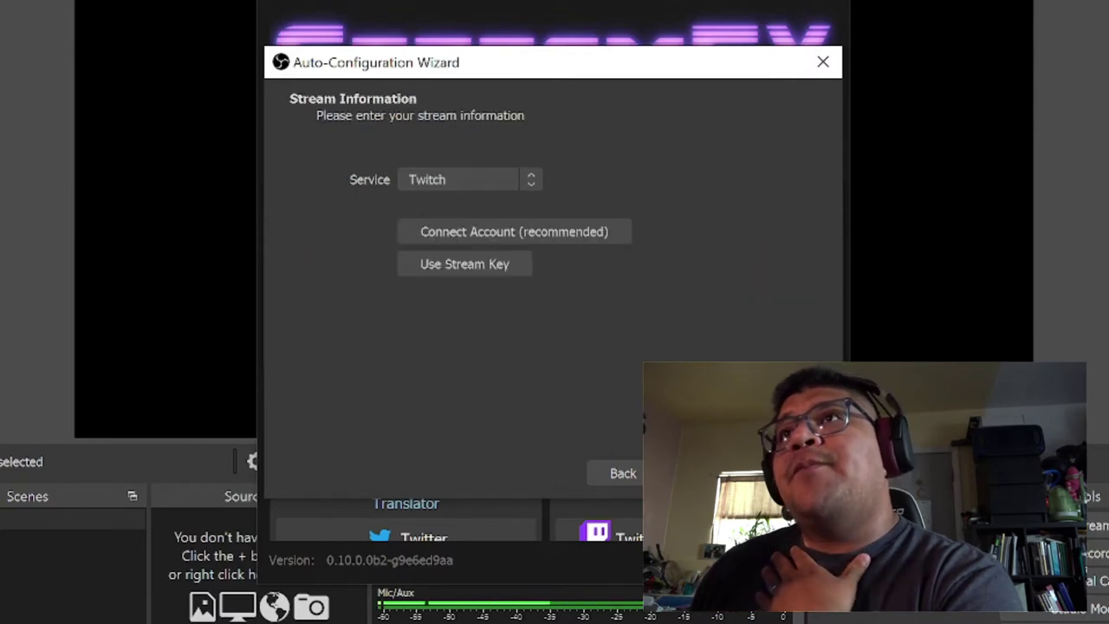
- Keep Twitch as the streaming service and log in with the Twitch account credentials
click(452, 179)
click(511, 179)
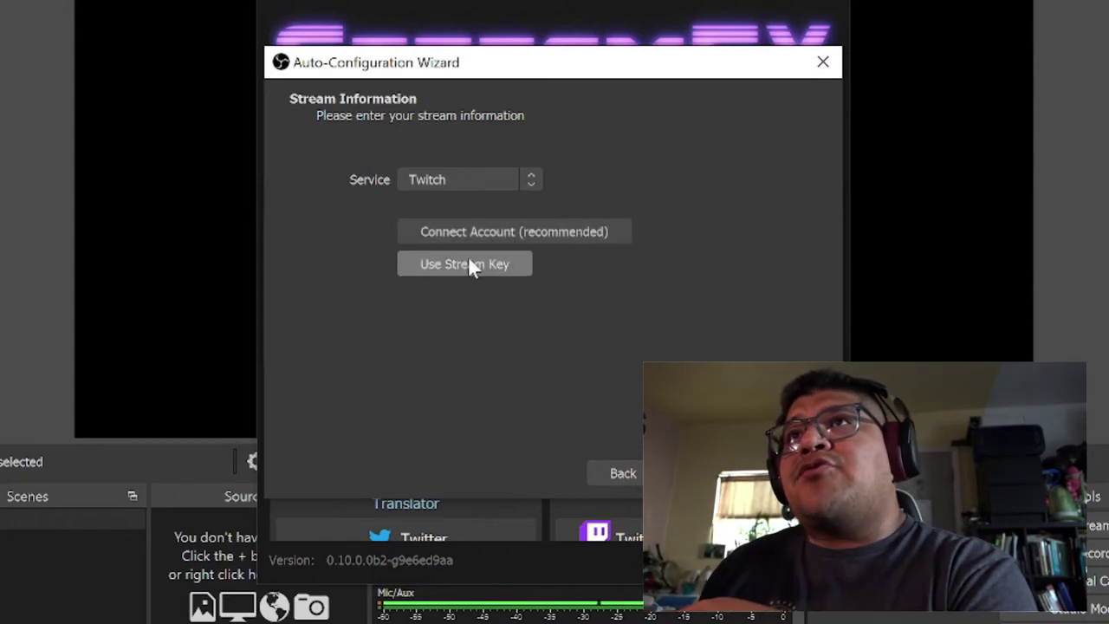
click(588, 232)
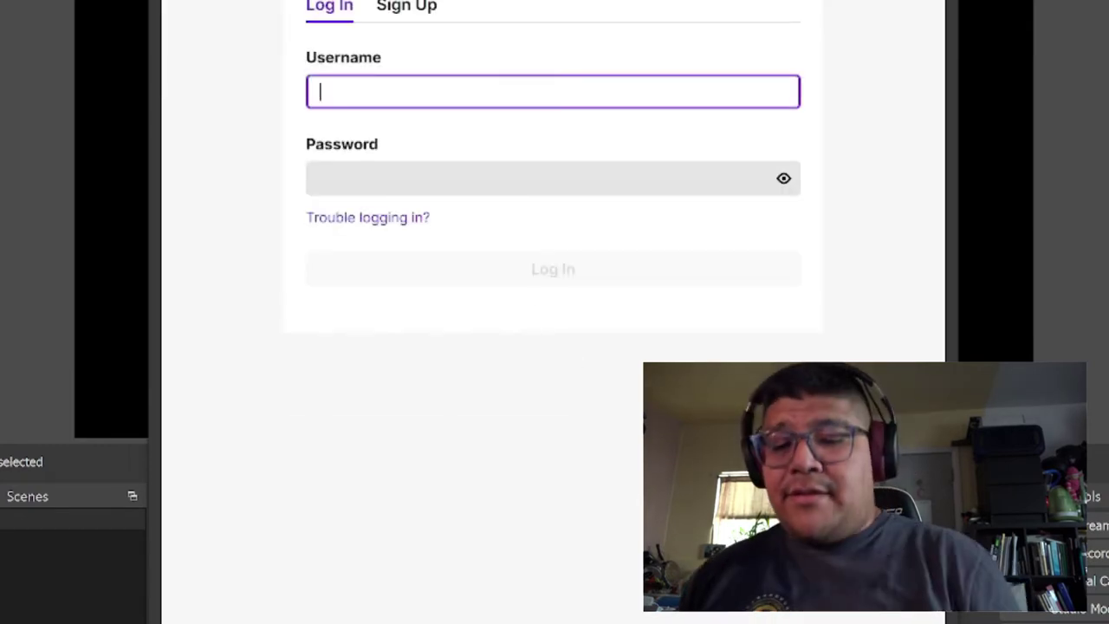
text(thedusty)
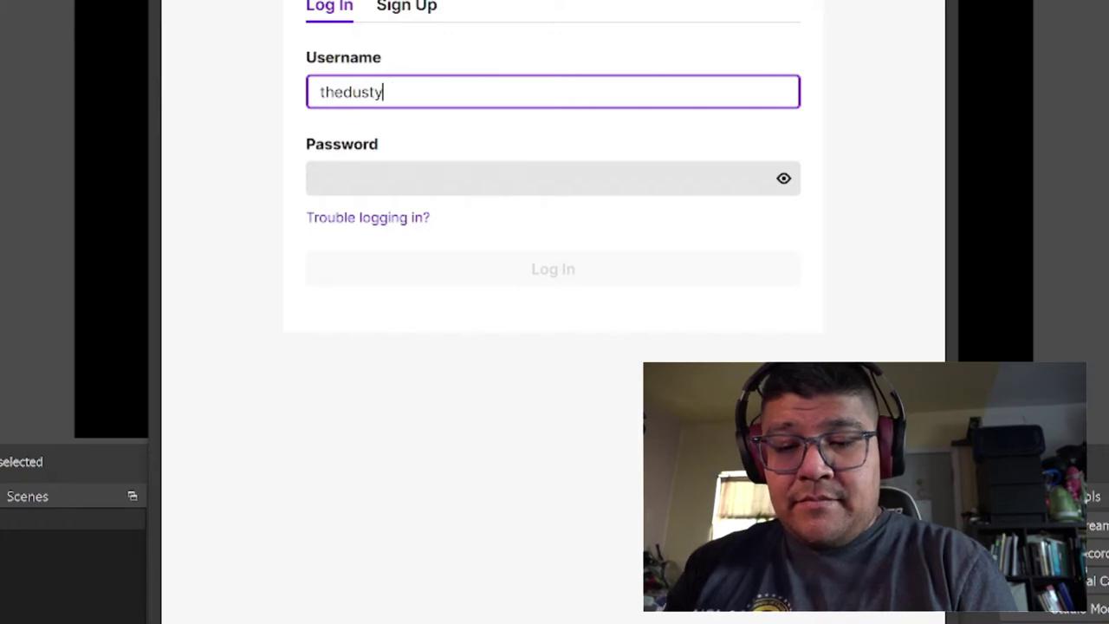
text(penguin)
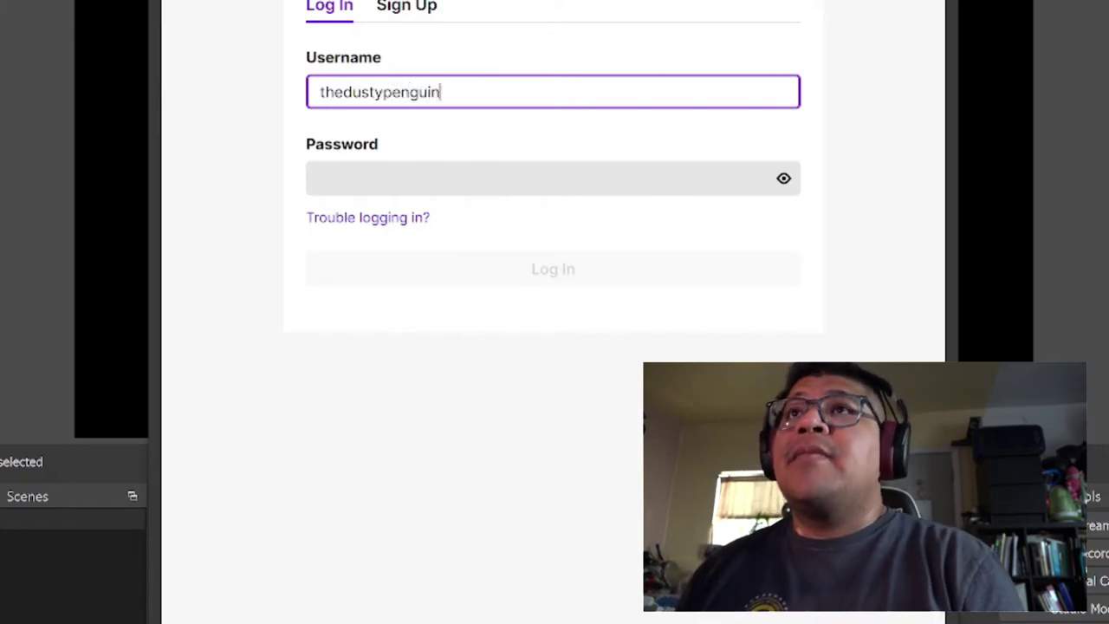
key(Tab)
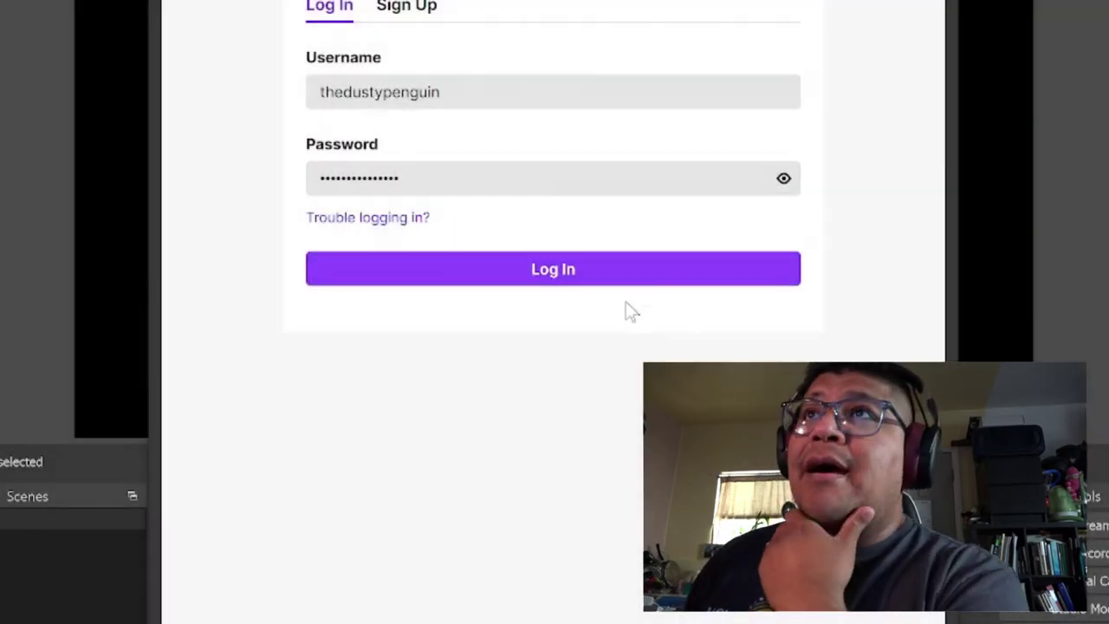
click(610, 284)
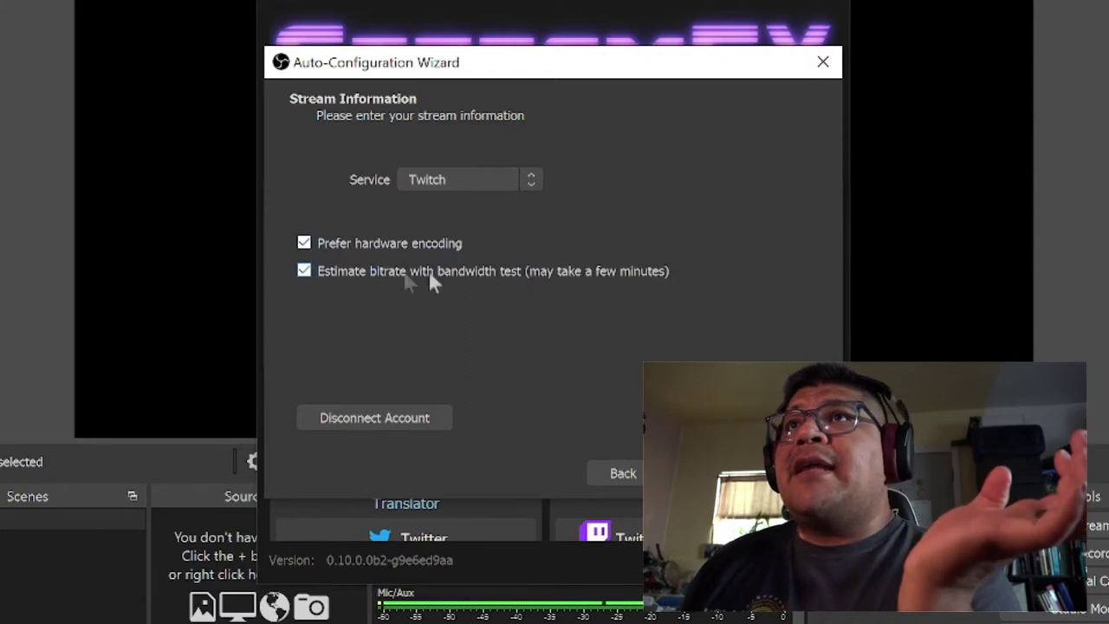
- Turn off the bandwidth test and set the video bitrate to 6000
click(481, 274)
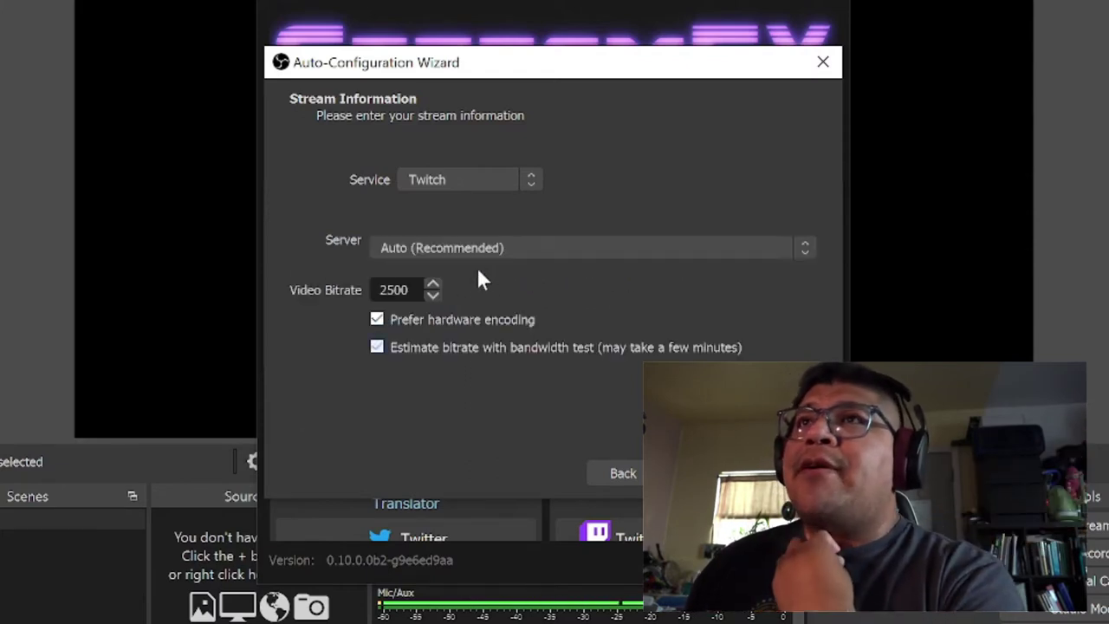
drag(412, 290, 360, 295)
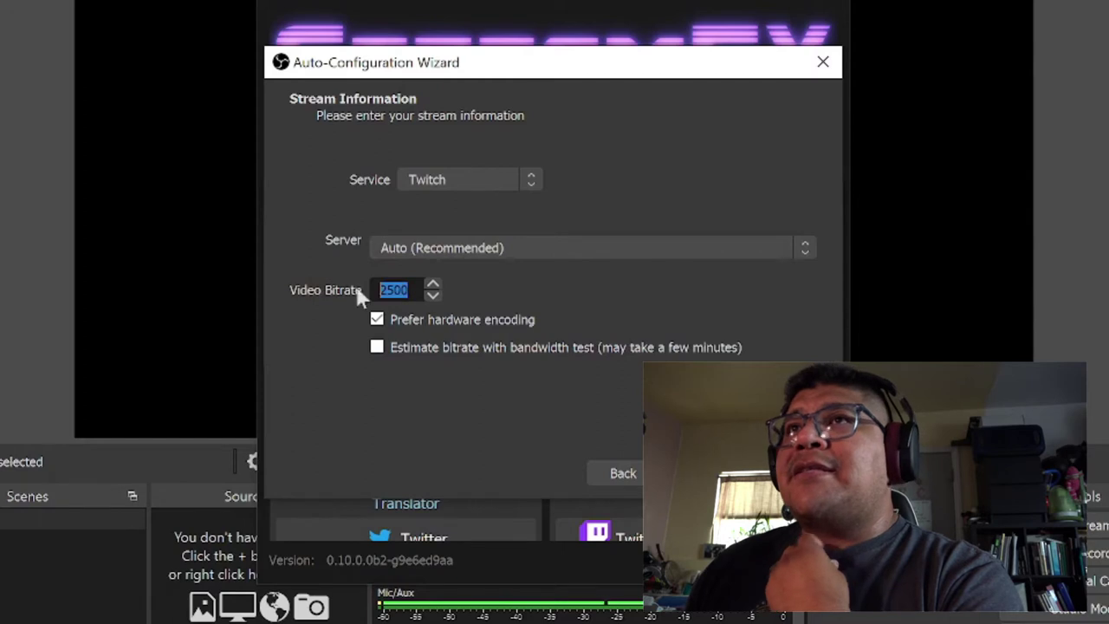
text(6000)
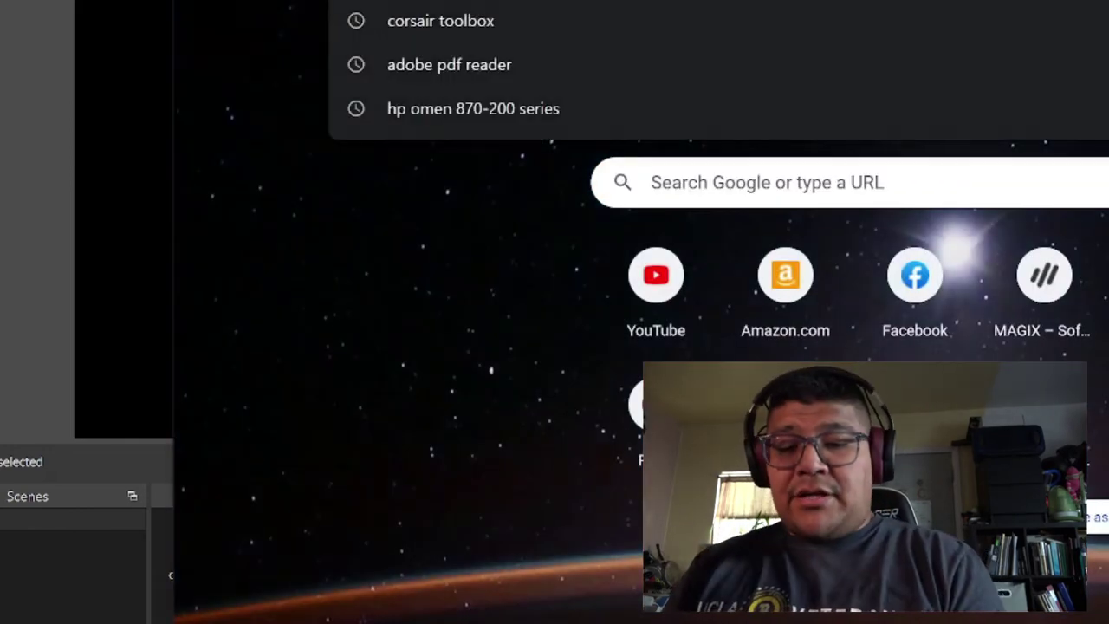
- Run Google's speed test (91.7 Mbps down, 23.3 Mbps up) and return to the OBS wizard
text(speedtest)
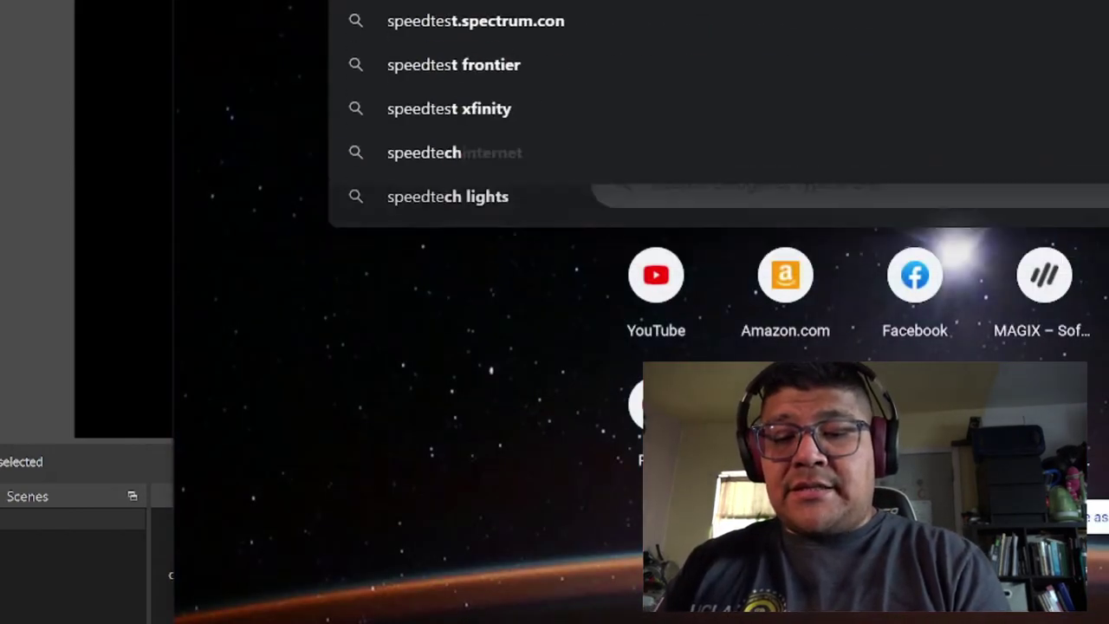
key(Return)
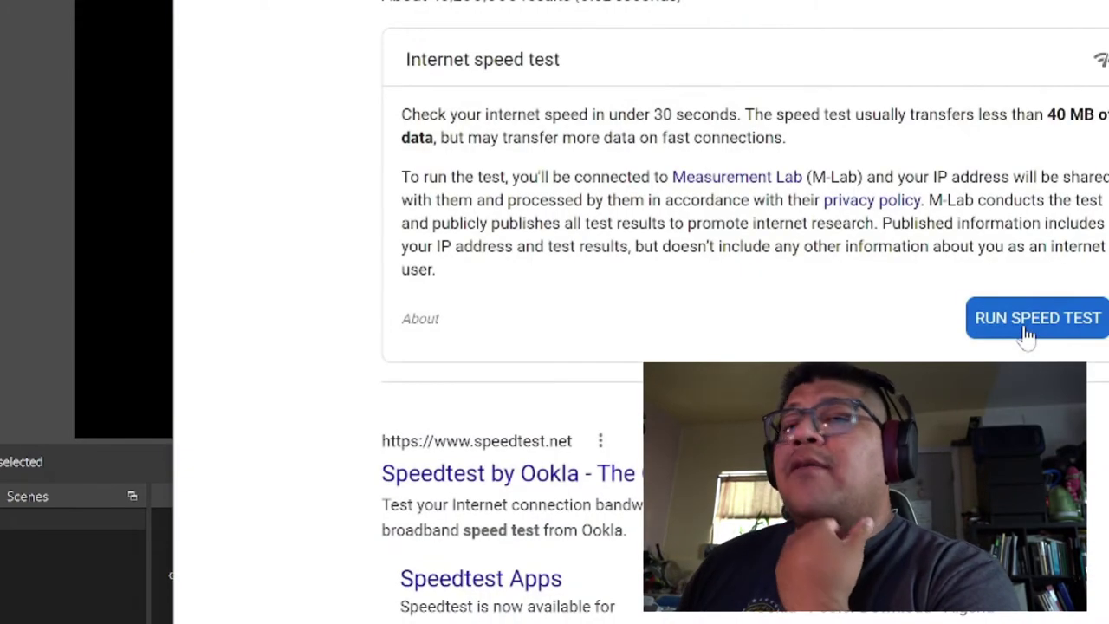
click(1027, 336)
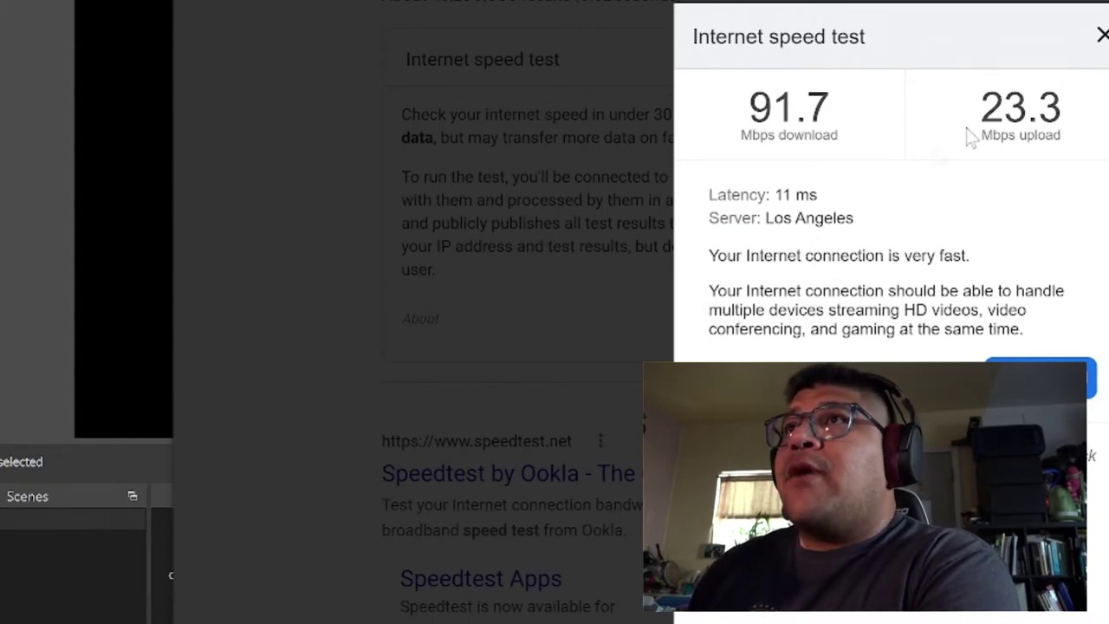
click(1101, 36)
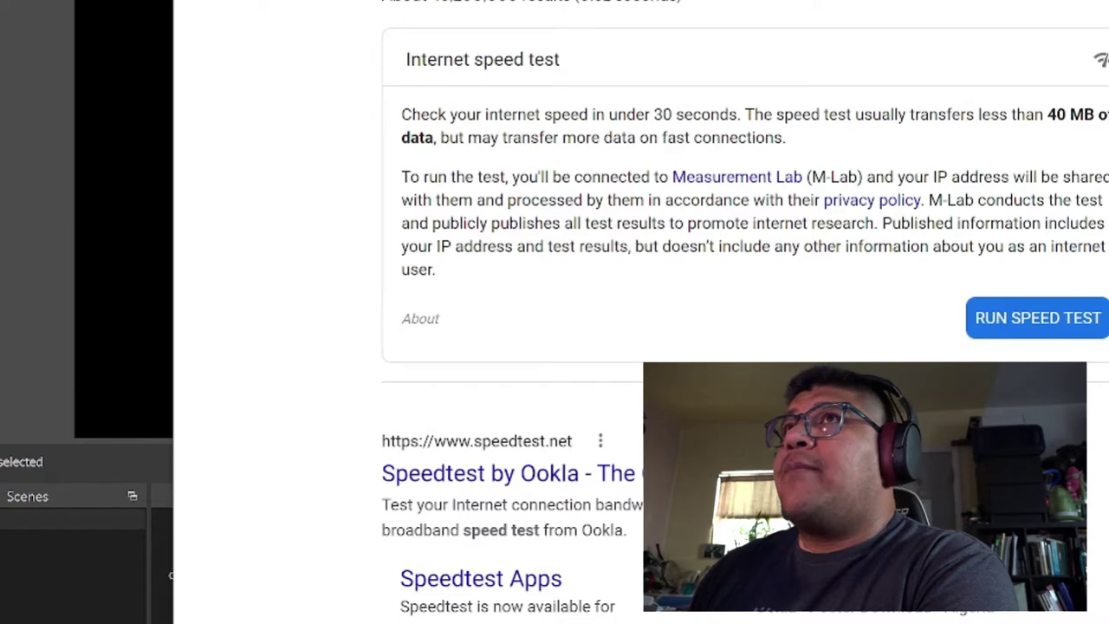
key(alt+Tab)
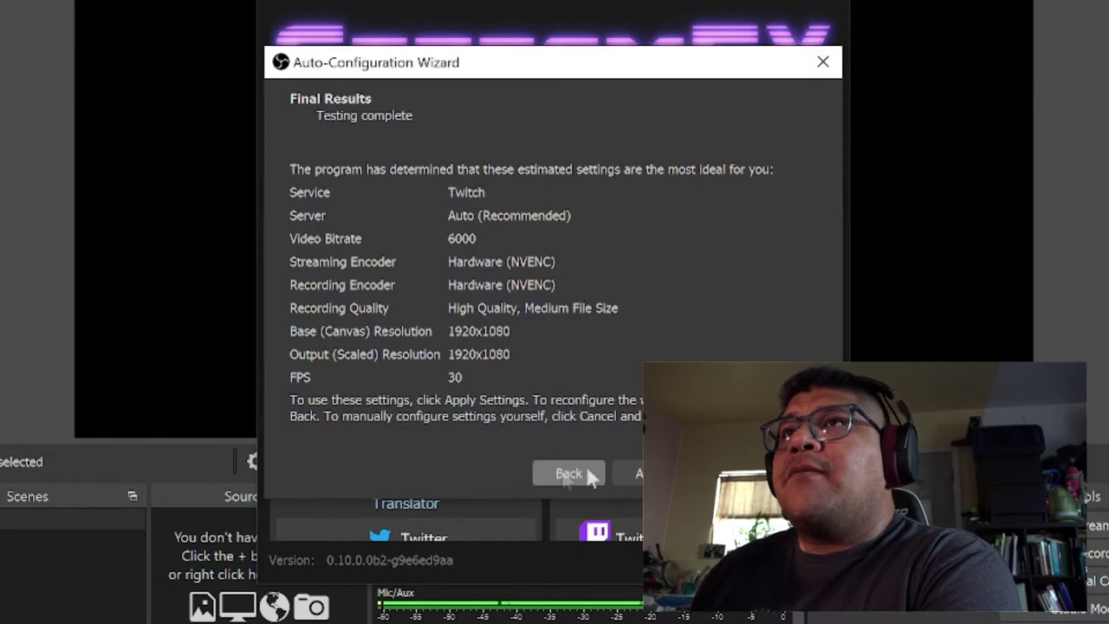
- Apply the recommended settings, allow StreamFX GitHub access, and close the StreamFX window
click(628, 473)
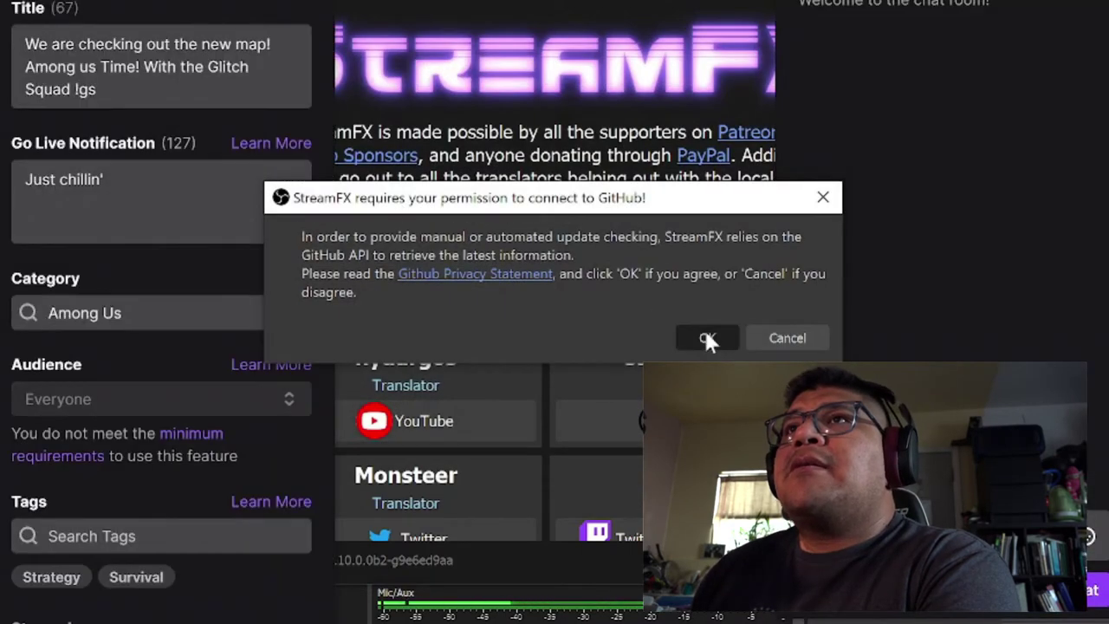
click(706, 338)
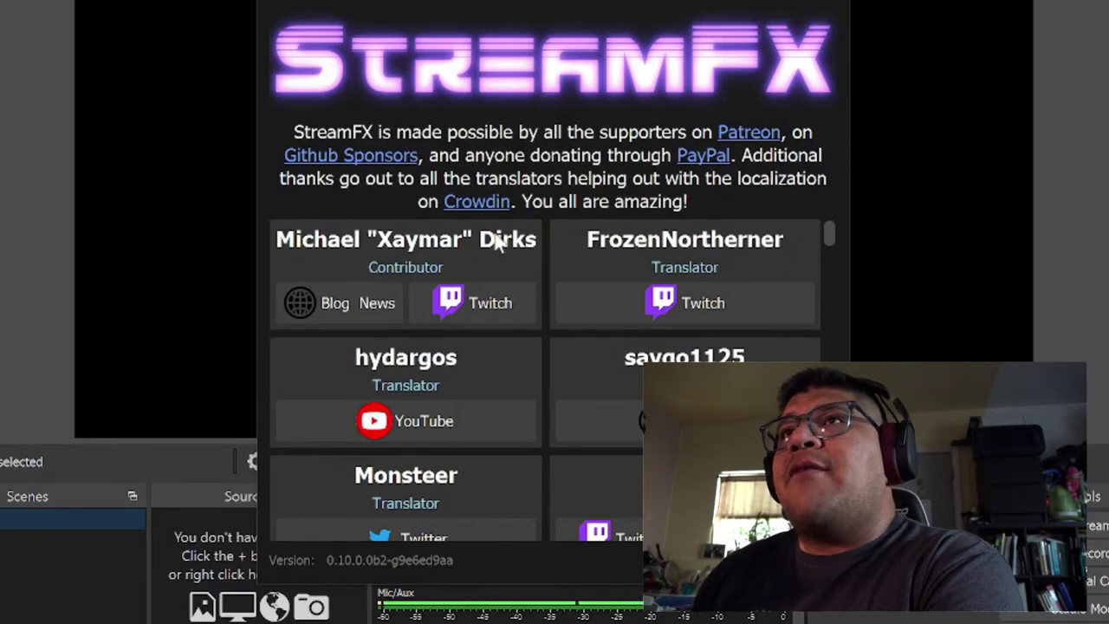
scroll(520, 260, down, 6)
scroll(517, 305, down, 5)
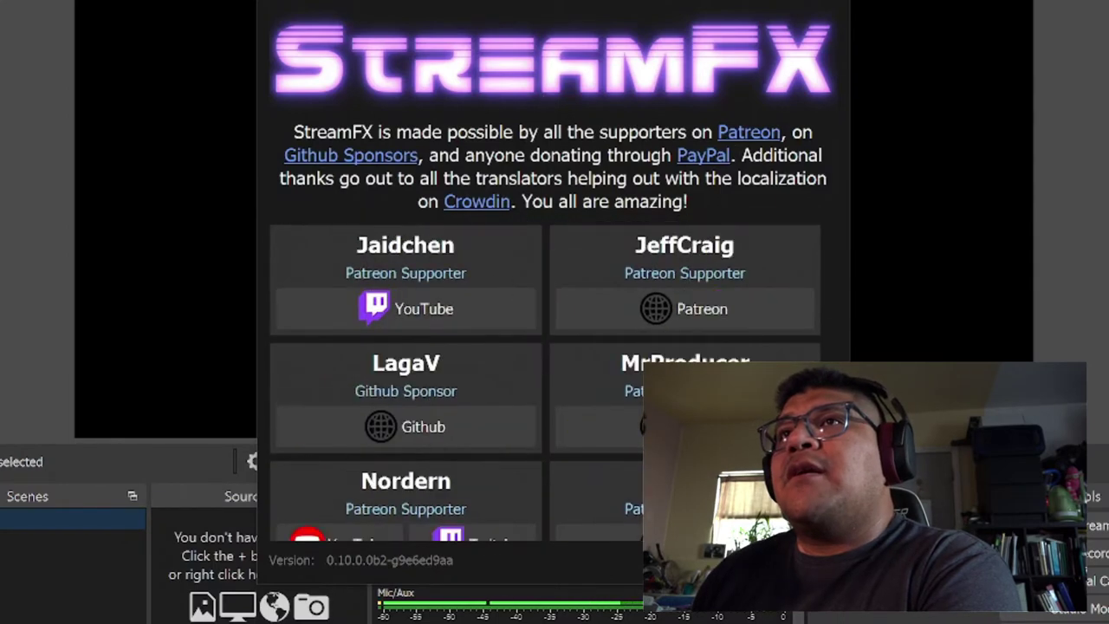
key(Escape)
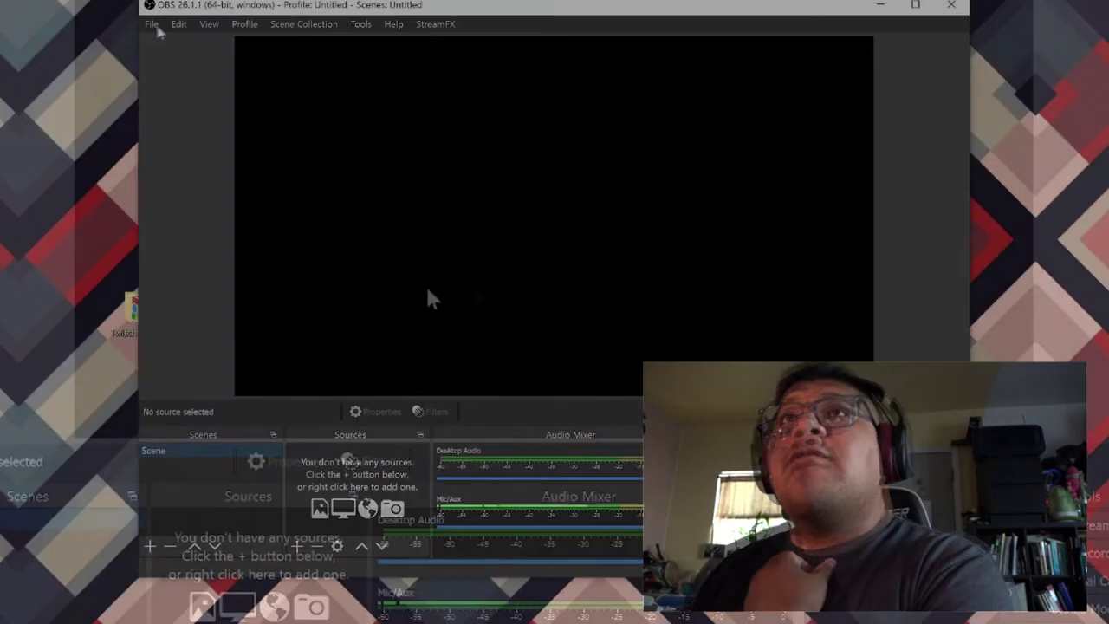
- Open Settings, review the Twitch Stream page, then view Output showing 6000 Kbps NVENC
click(151, 24)
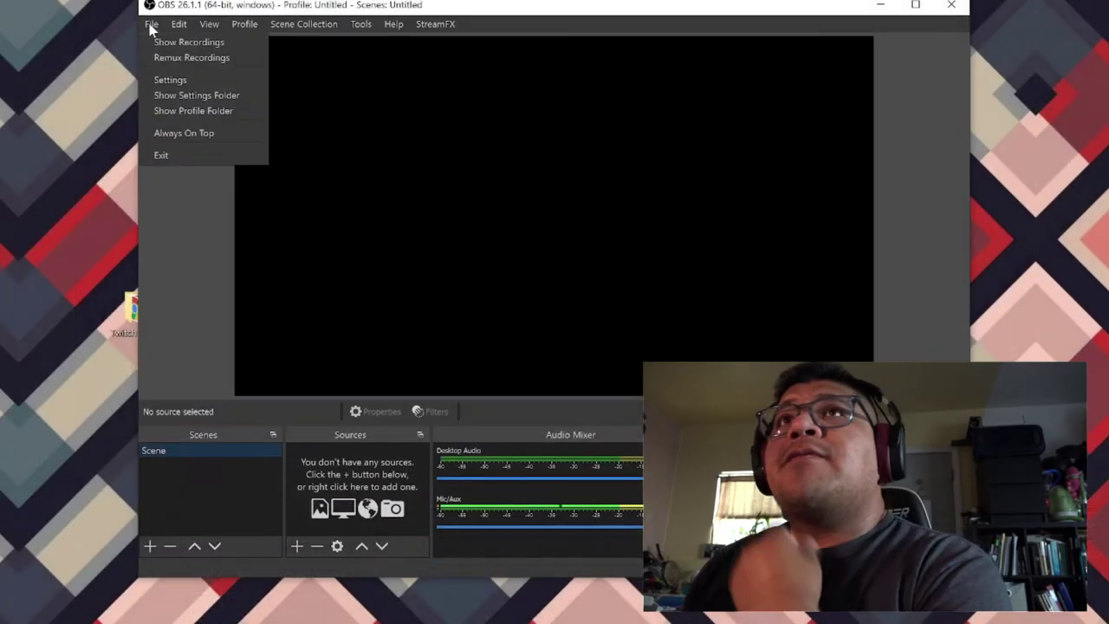
click(165, 78)
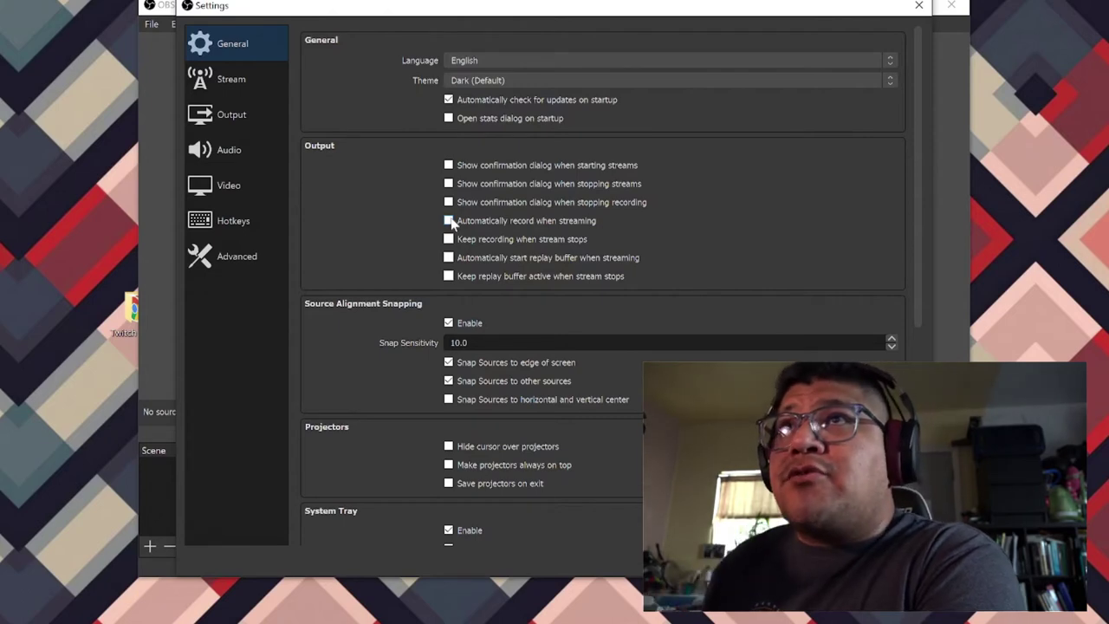
click(249, 80)
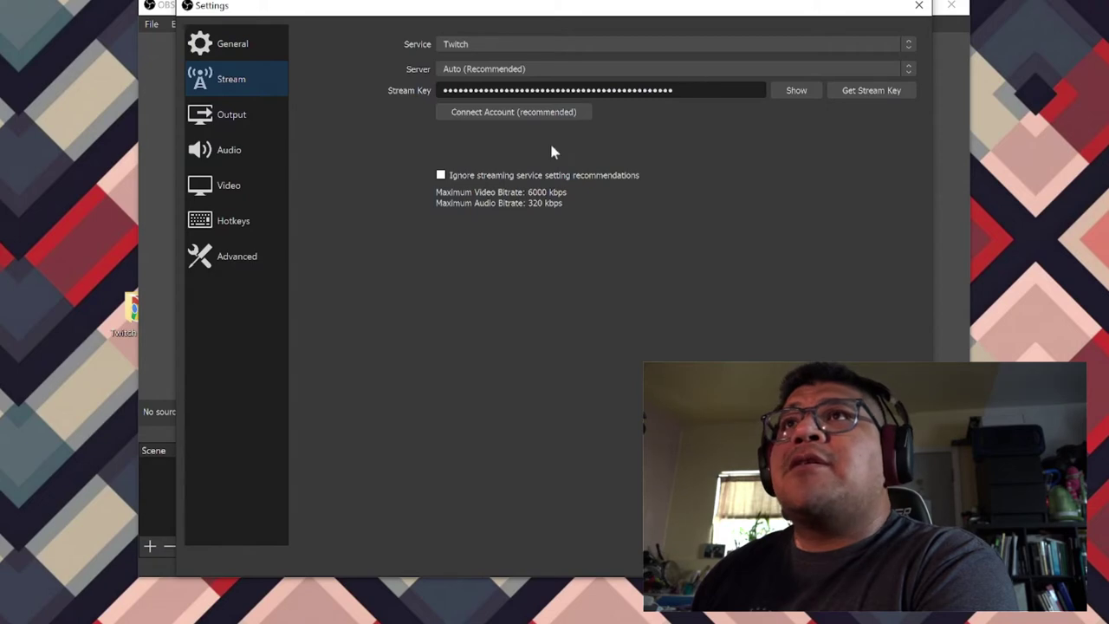
click(243, 116)
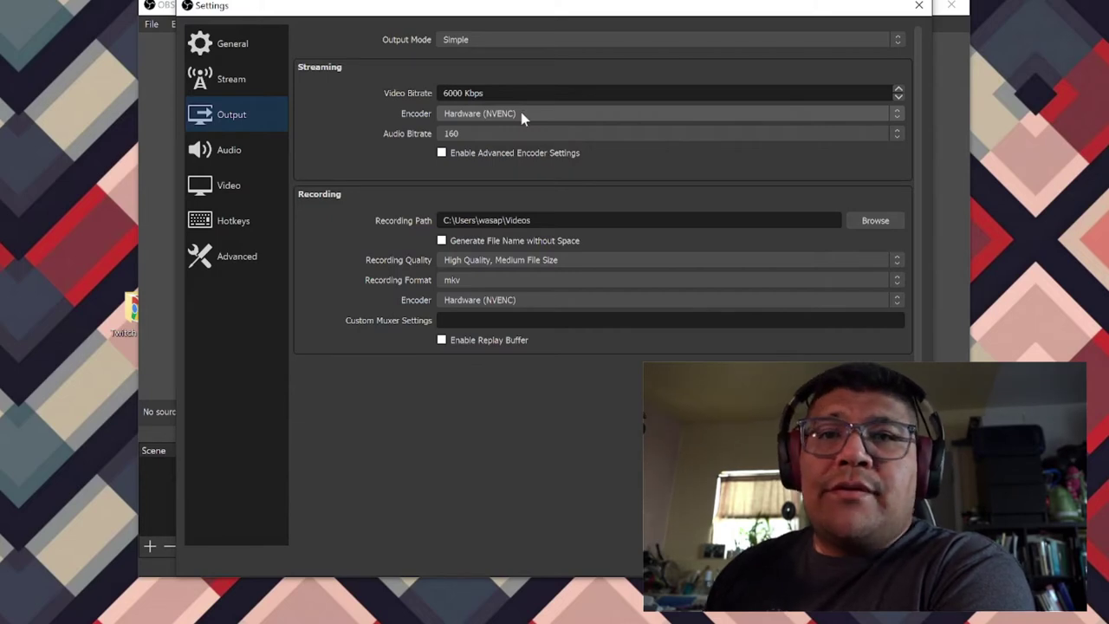
- Set the streaming audio bitrate to 128 in the Output settings
click(466, 136)
click(454, 168)
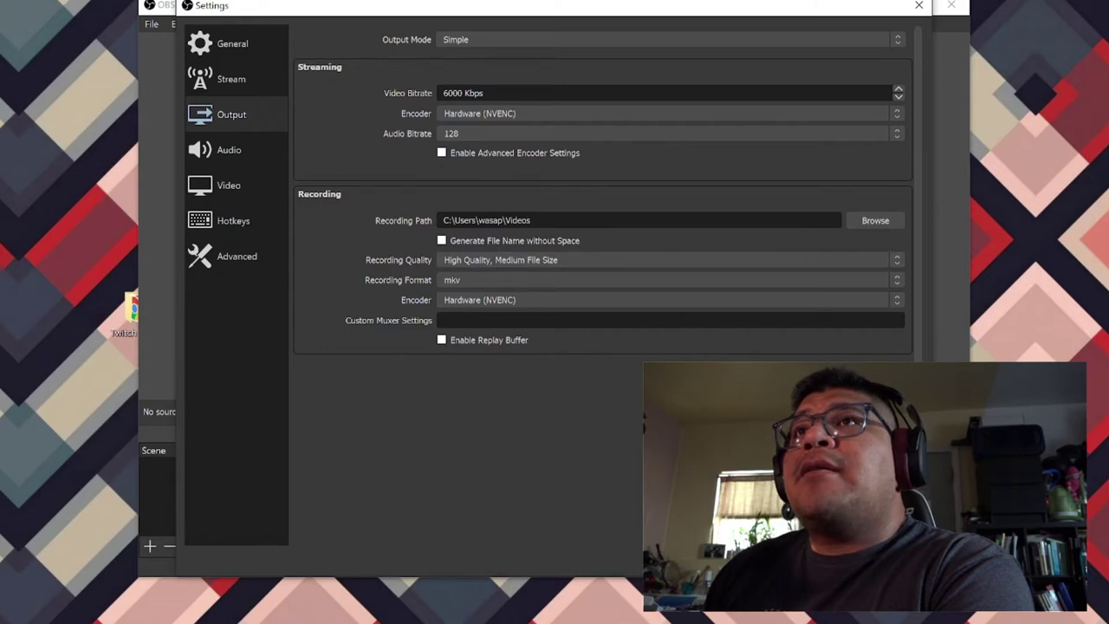
click(223, 150)
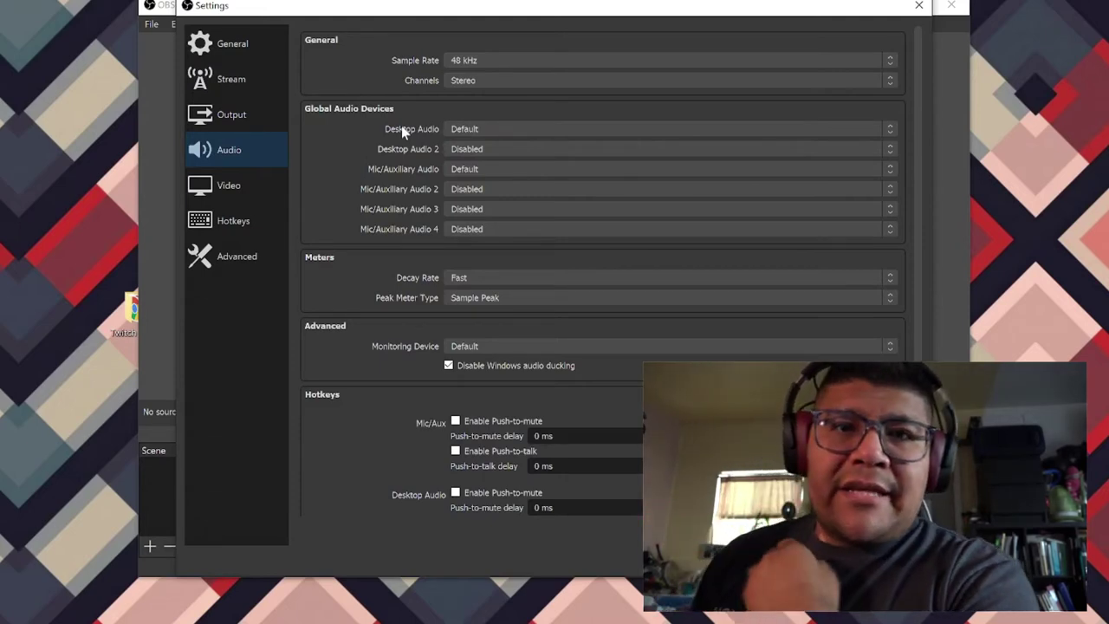
- Set both the Desktop Audio and Mic/Auxiliary Audio devices to Disabled
click(484, 125)
click(460, 149)
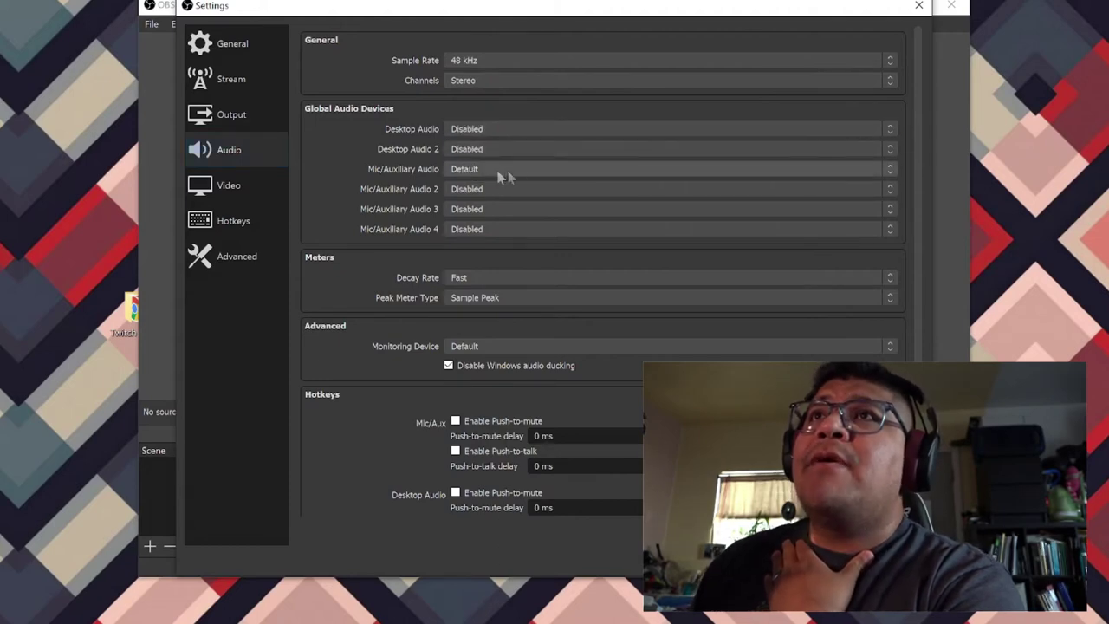
click(481, 169)
click(484, 181)
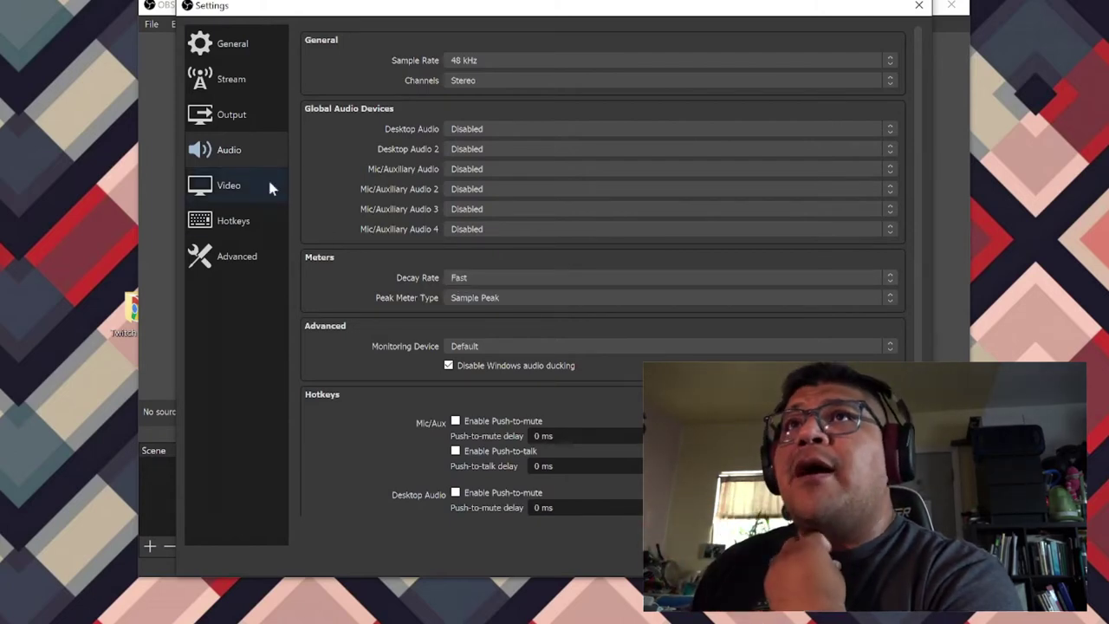
click(239, 186)
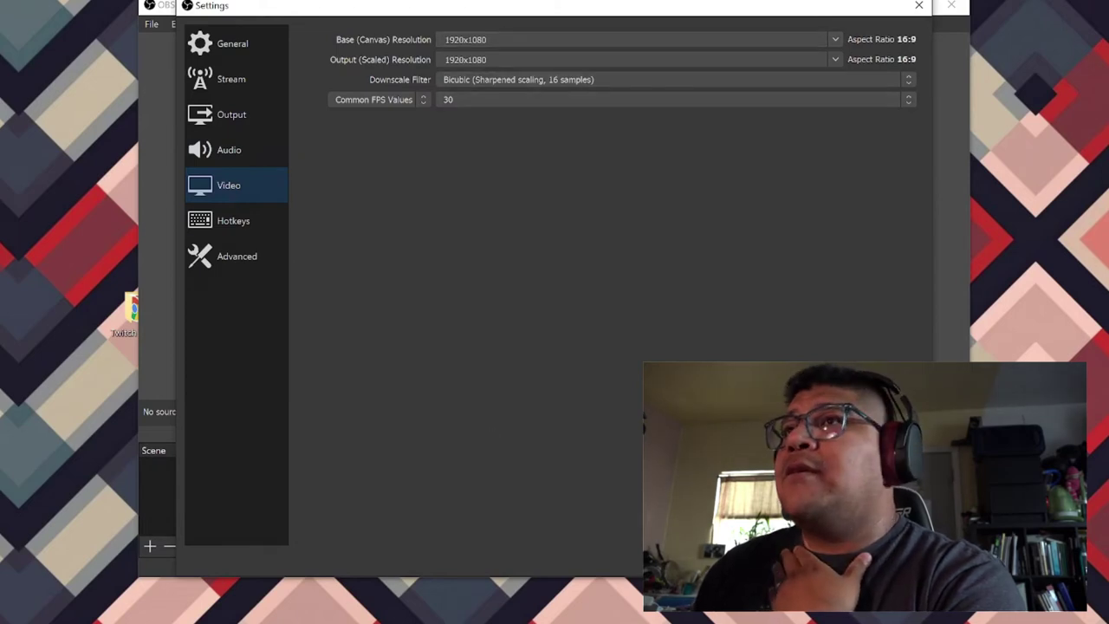
- Close the Settings window and maximize the OBS main window
key(Escape)
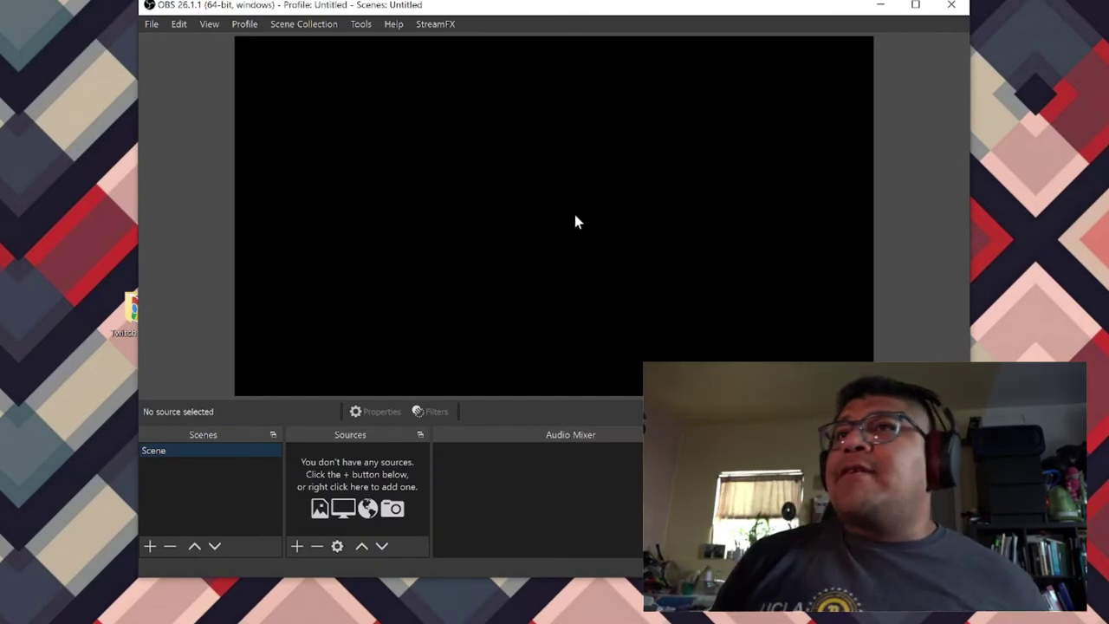
click(915, 6)
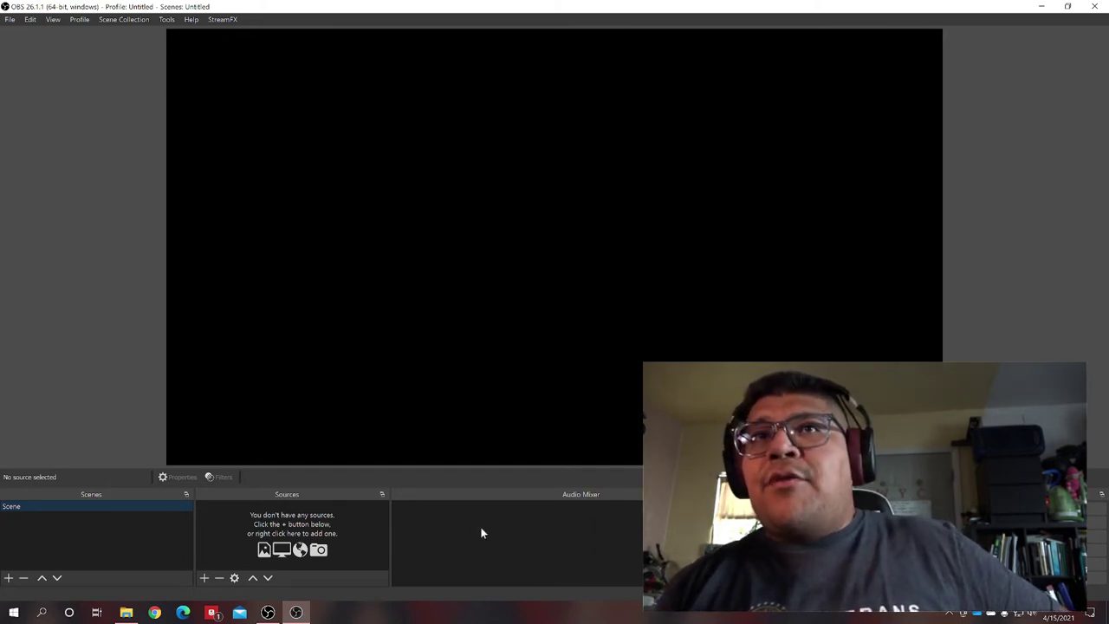
- Reopen File > Settings, set Desktop Audio and Mic/Auxiliary Audio to Default, and save the changes
click(9, 20)
click(32, 66)
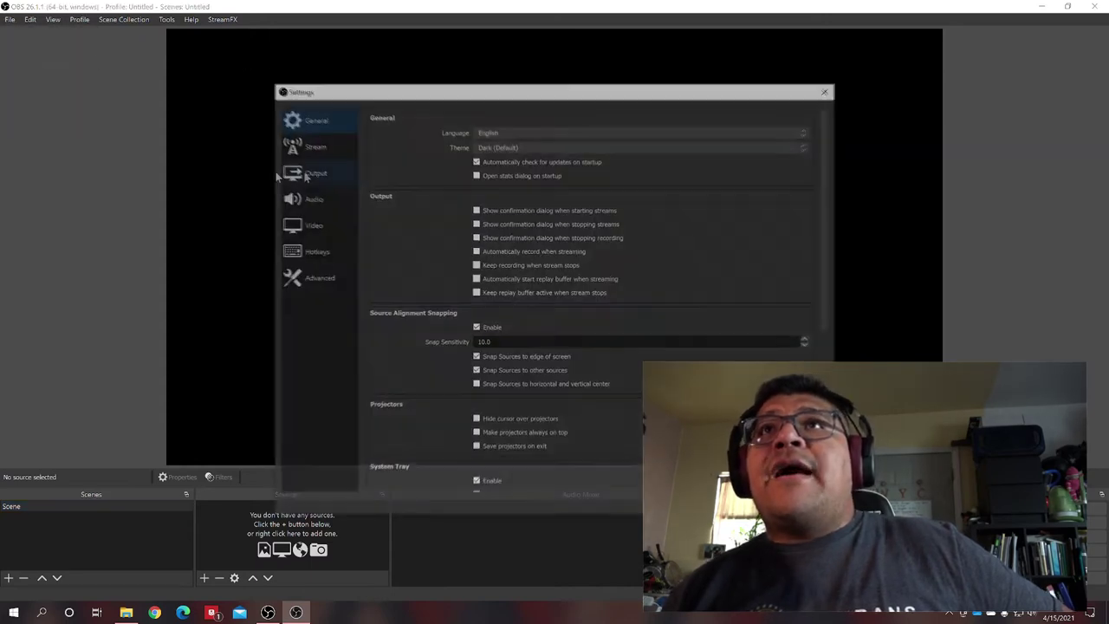
click(309, 200)
click(537, 182)
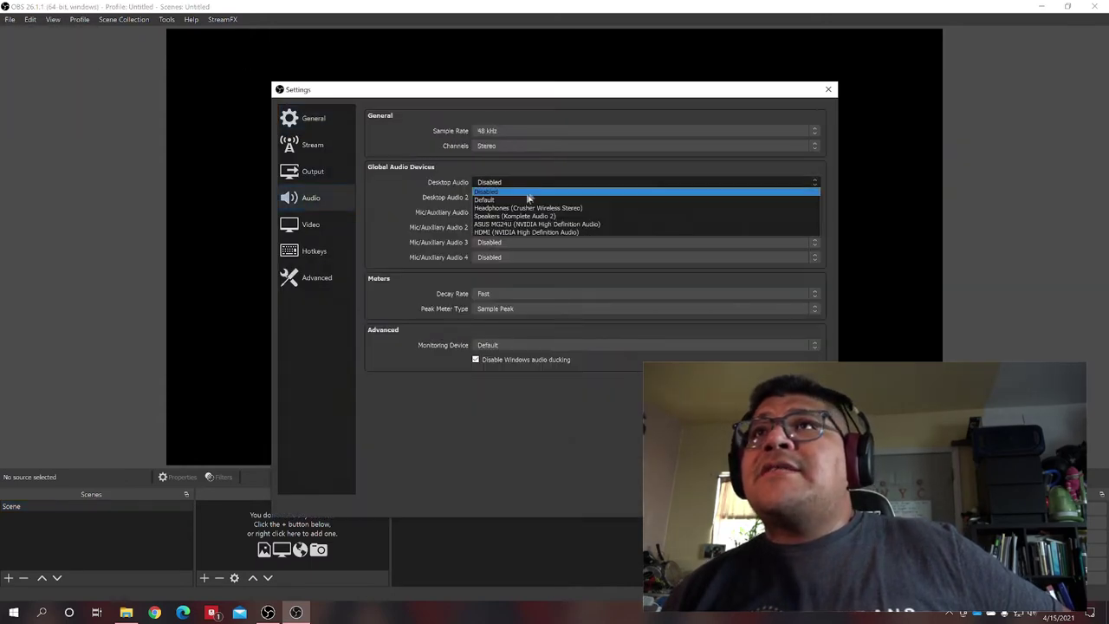
click(525, 196)
click(497, 214)
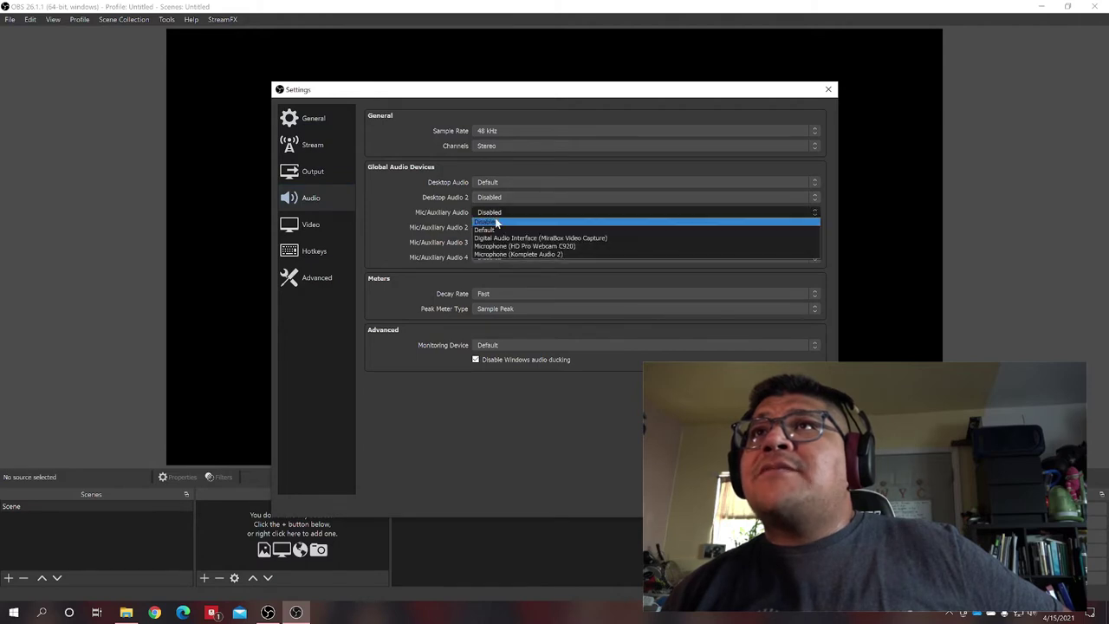
click(496, 225)
click(828, 90)
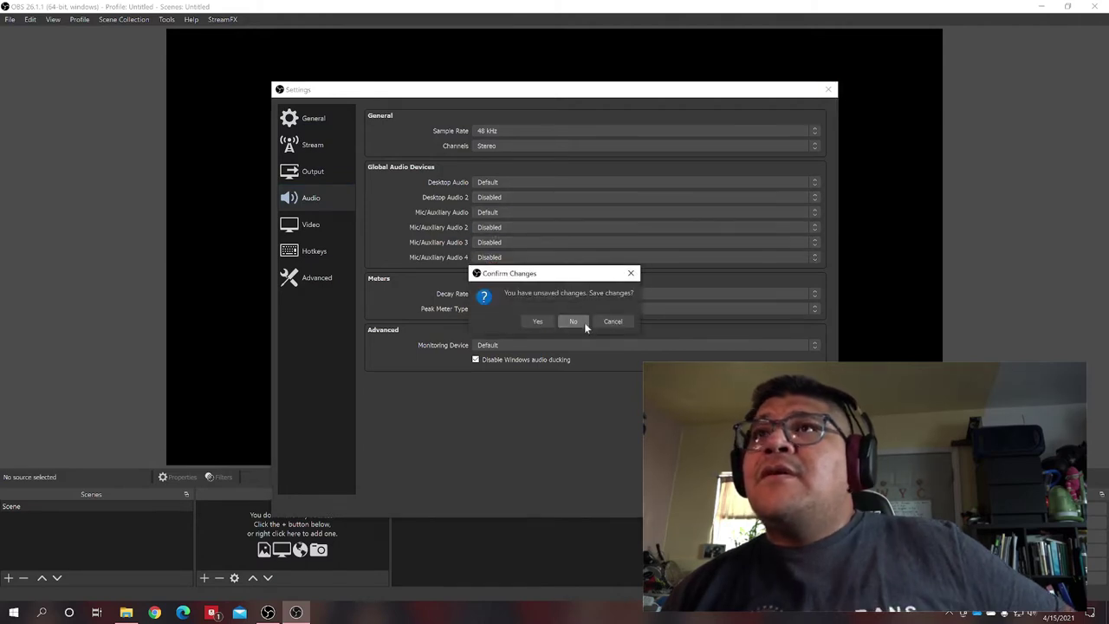
click(537, 321)
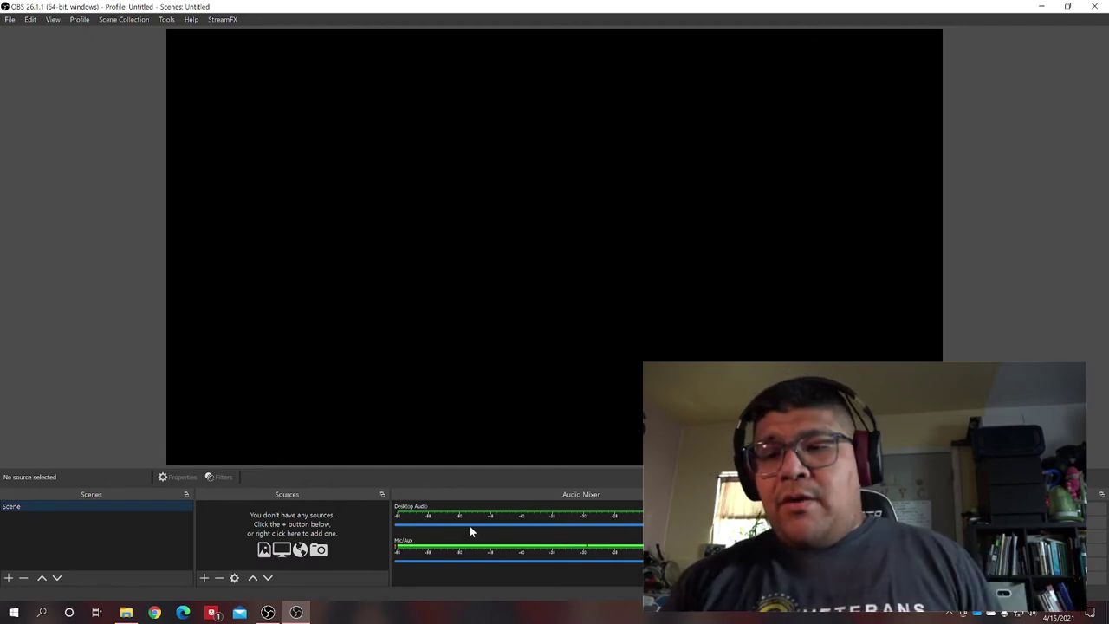
- Create Scene 2 and Scene 3 in the Scenes list
click(8, 578)
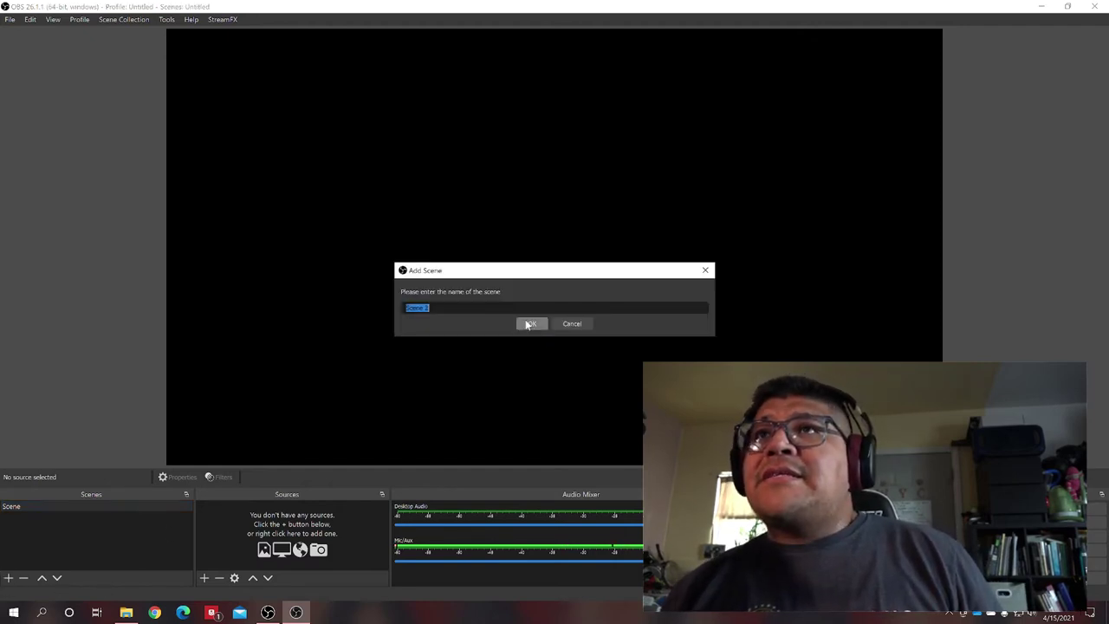
click(530, 324)
click(8, 577)
click(532, 324)
- Switch between Scene, Scene 2 and Scene 3, ending on Scene 3
click(100, 509)
click(94, 516)
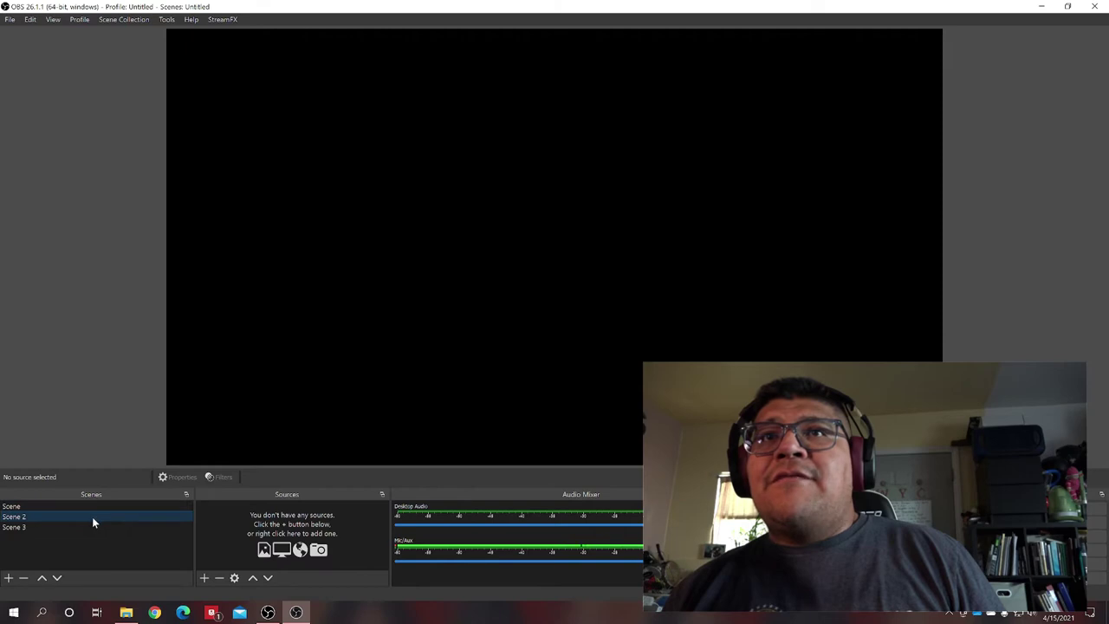
click(89, 526)
click(92, 517)
click(91, 502)
click(87, 514)
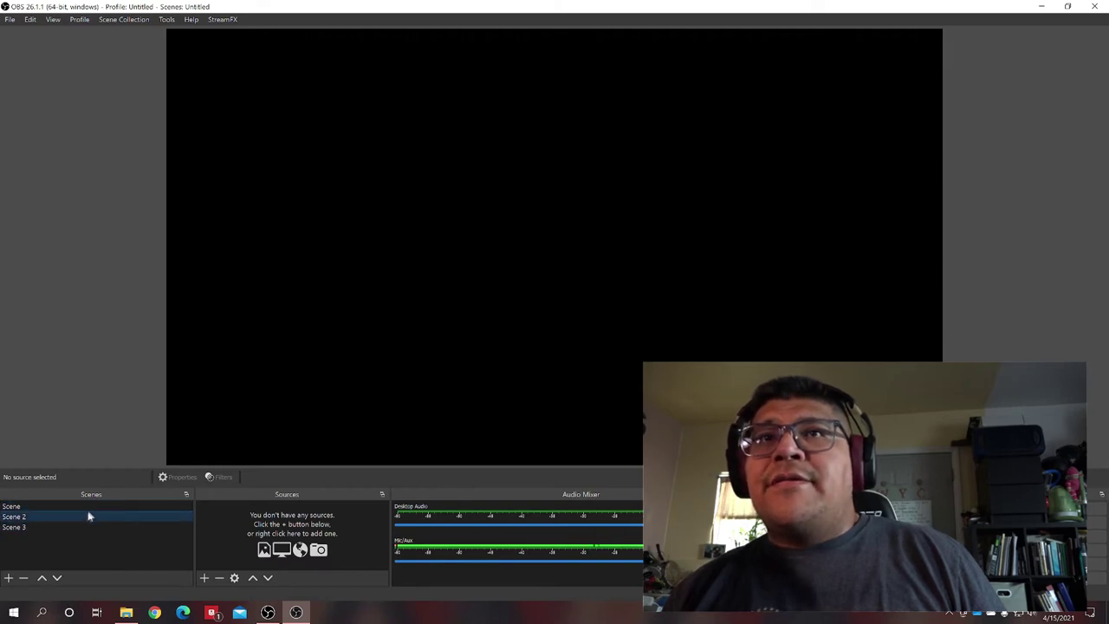
click(76, 524)
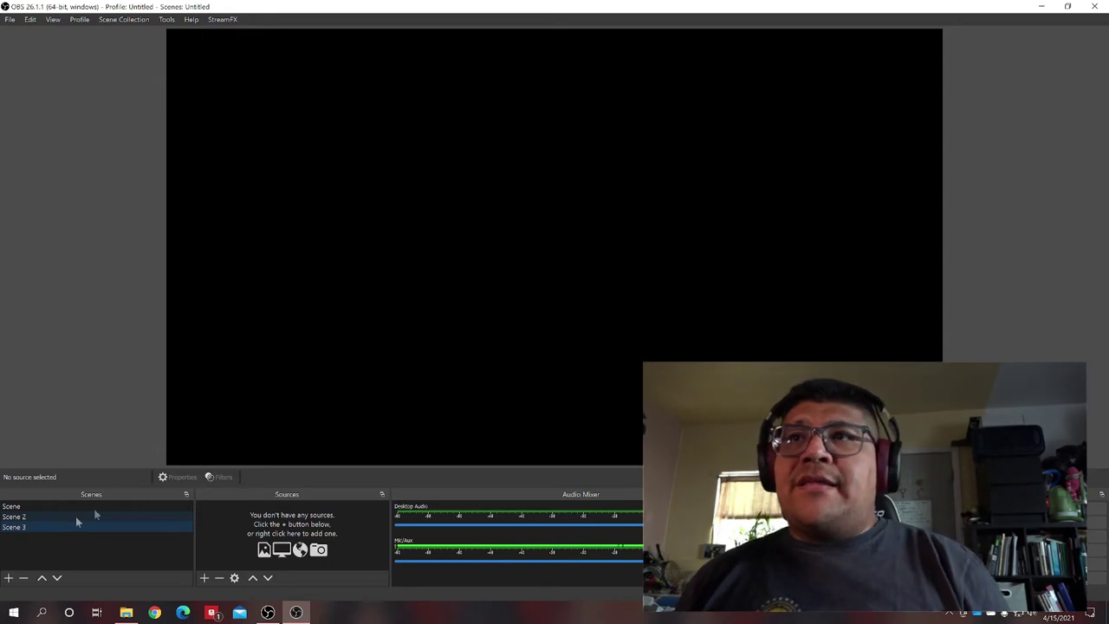
- From the original Scene, set Desktop Audio and both mic devices to Disabled in Settings > Audio, then apply
click(69, 507)
click(14, 24)
click(18, 56)
click(303, 196)
click(483, 182)
click(487, 192)
click(499, 215)
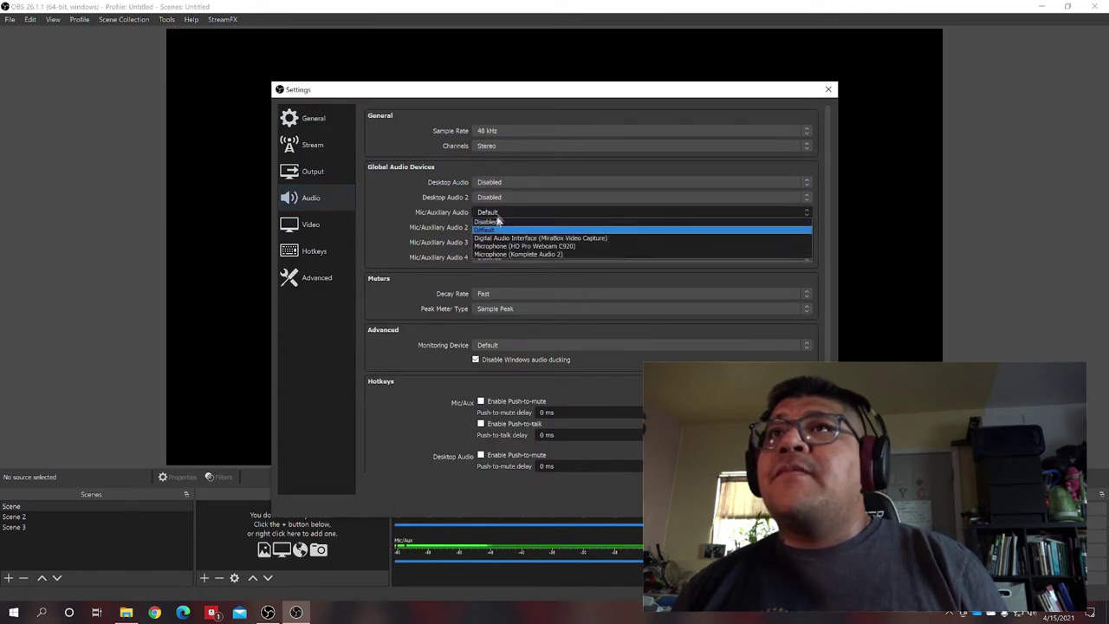
click(490, 223)
click(490, 227)
click(489, 235)
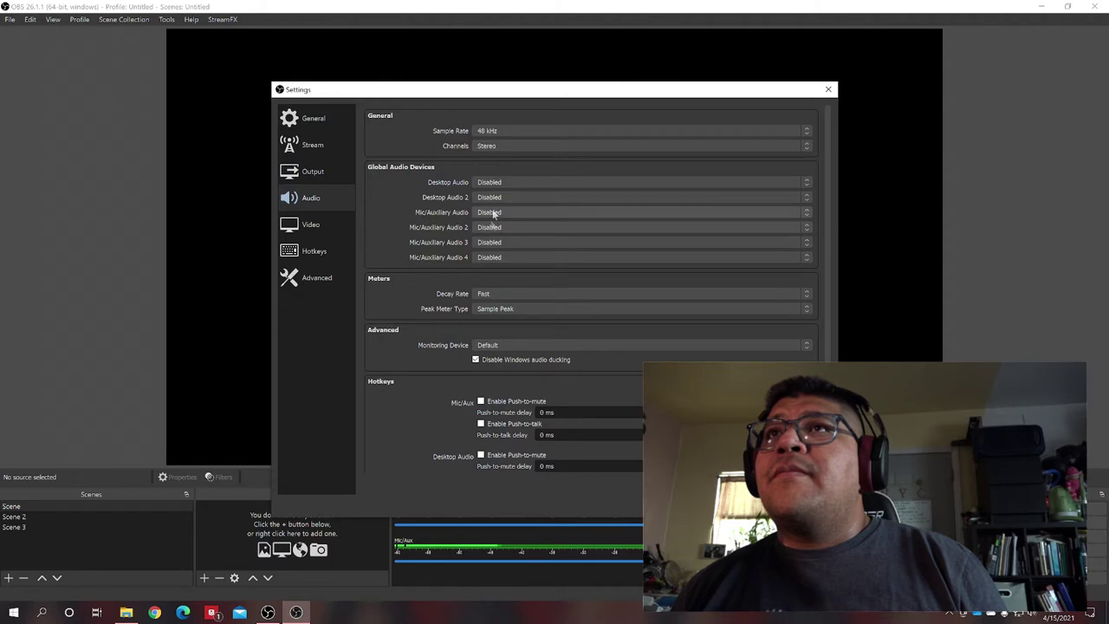
key(Return)
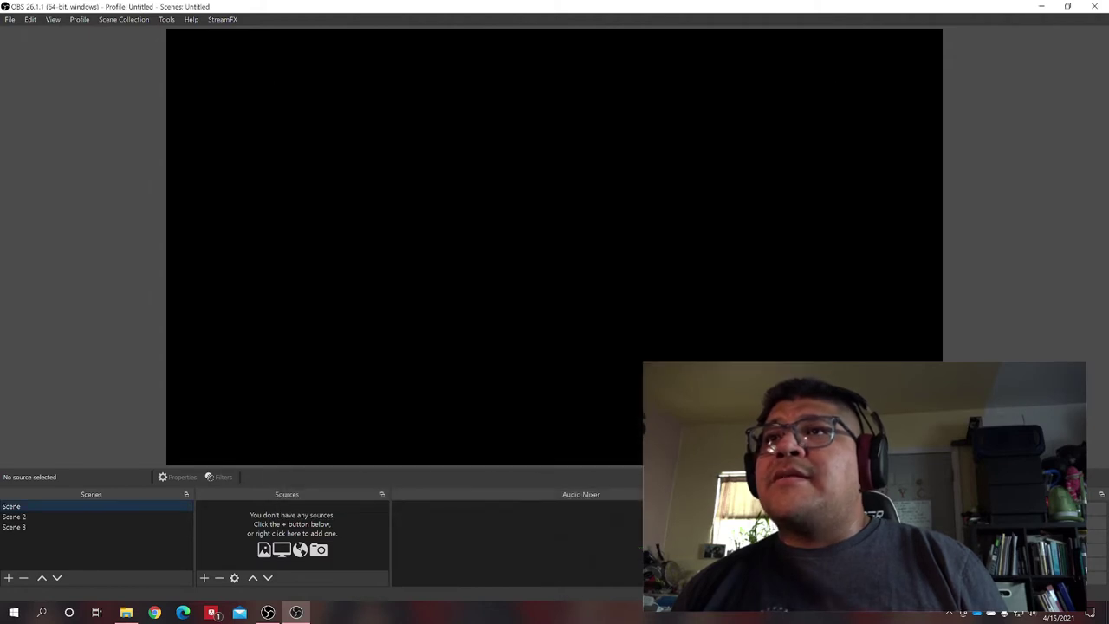
click(88, 516)
click(87, 527)
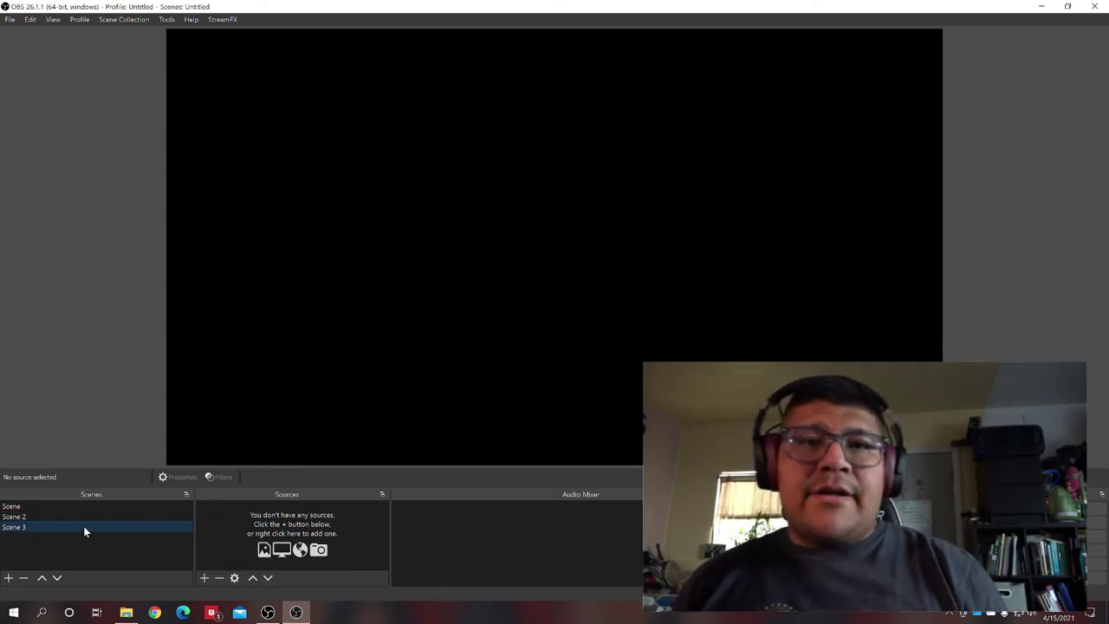
click(37, 507)
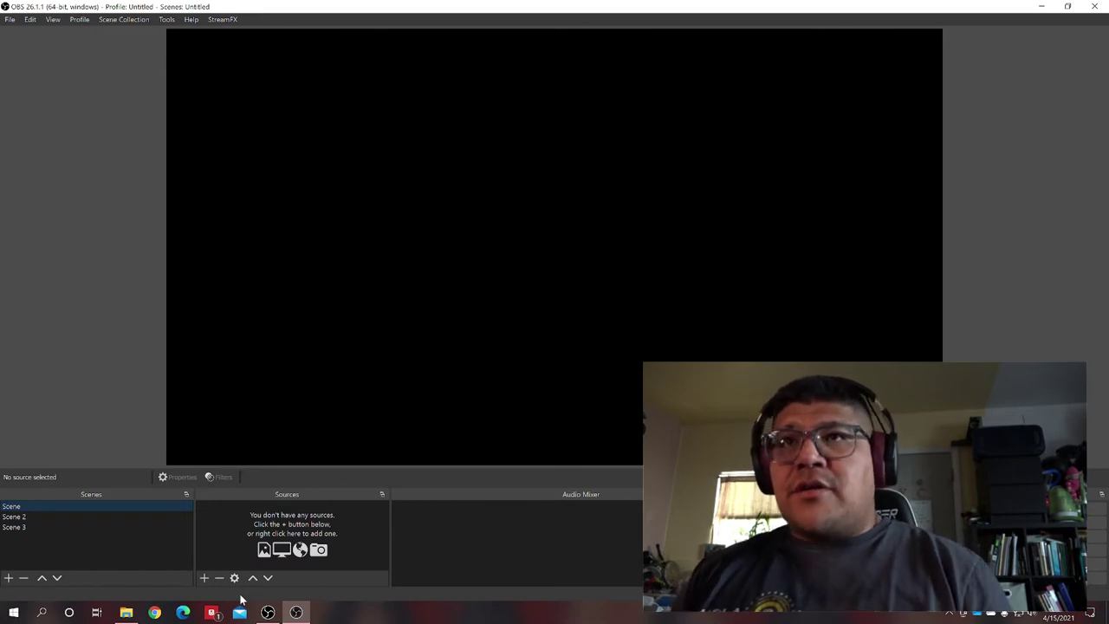
click(204, 576)
click(458, 335)
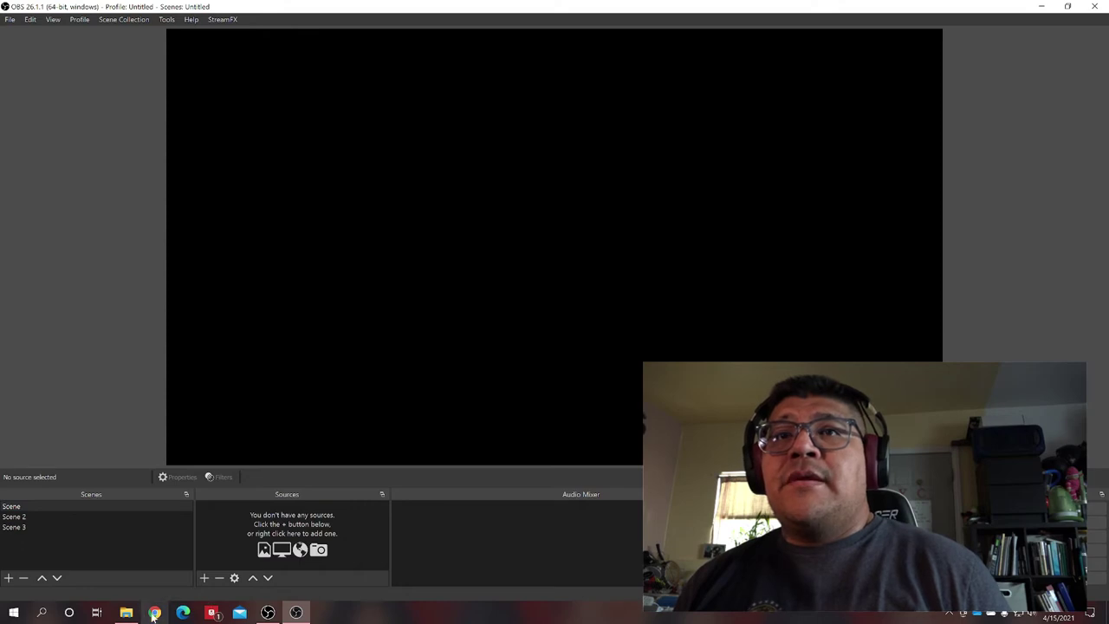
click(42, 508)
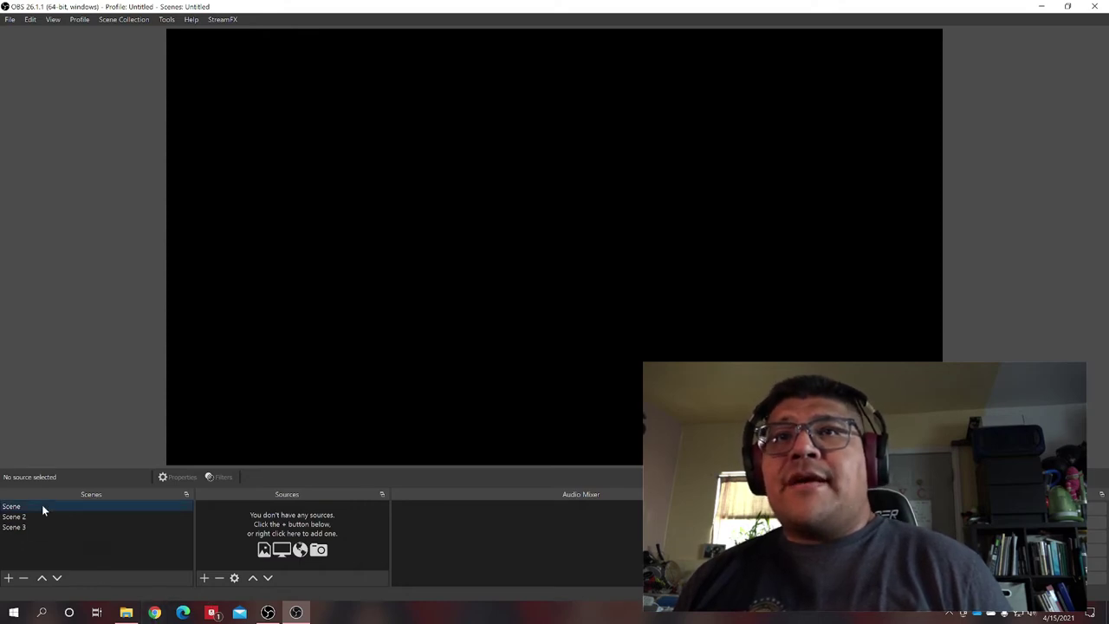
- Create a Video Capture Device source named Webcam
click(202, 579)
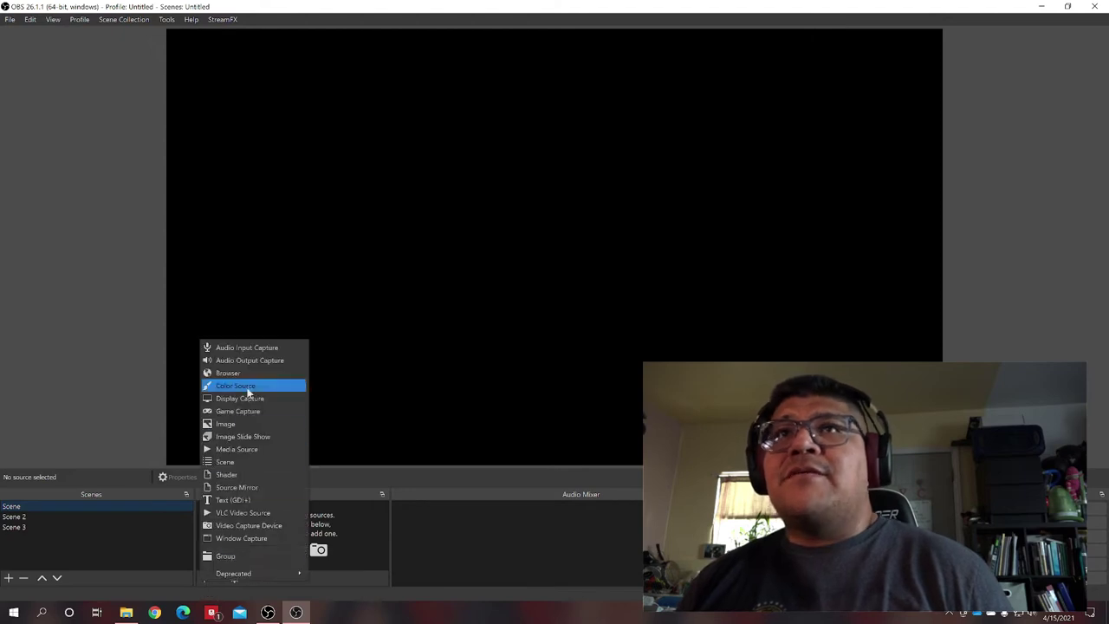
click(163, 543)
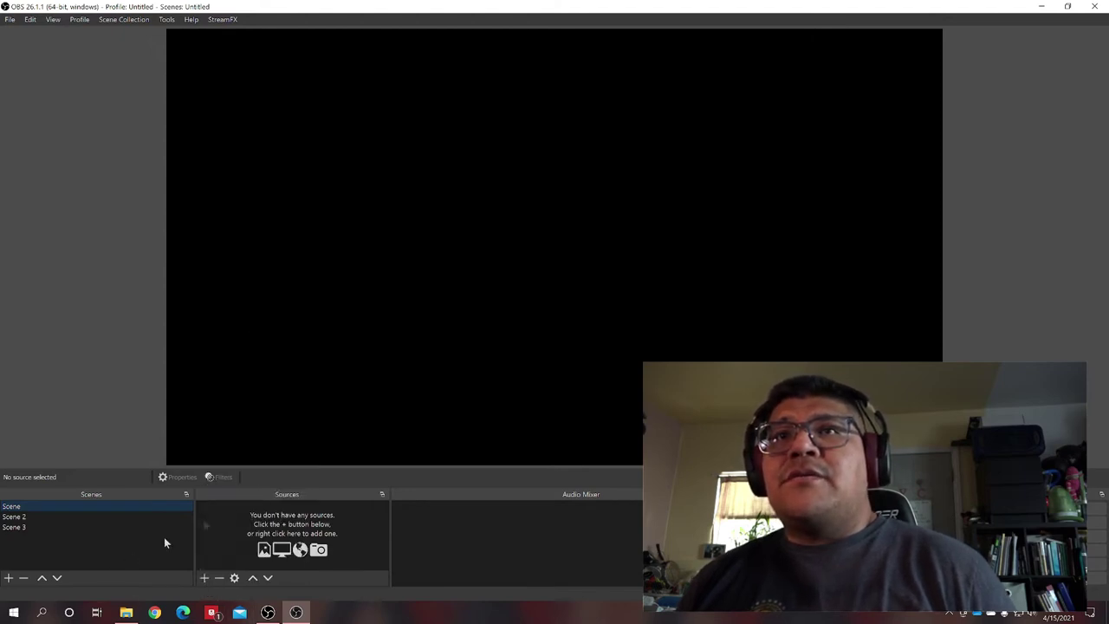
click(205, 579)
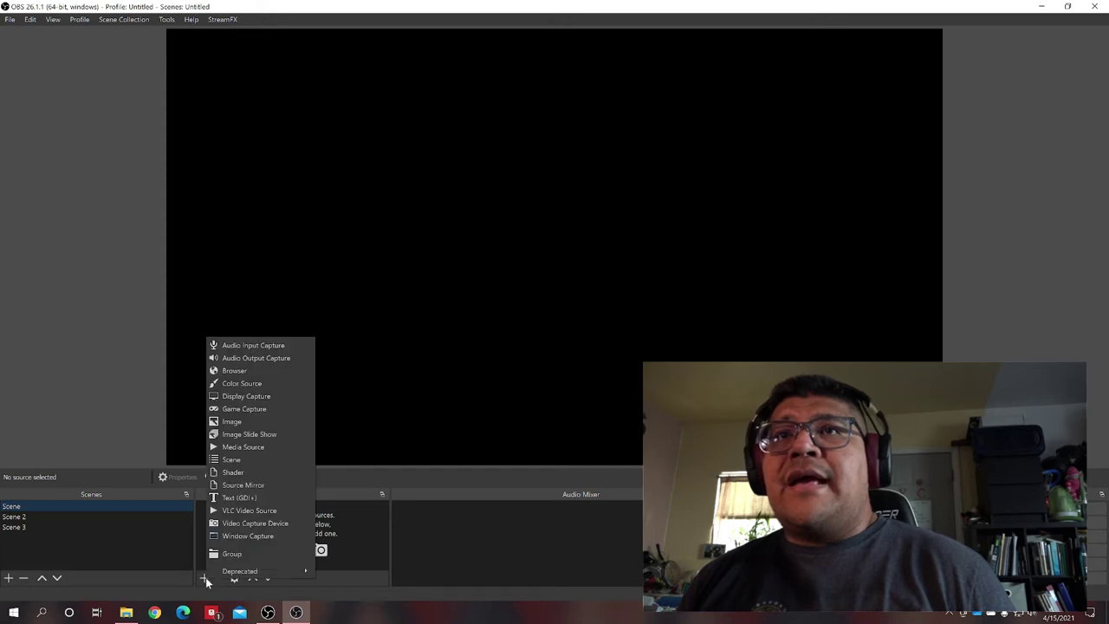
click(240, 522)
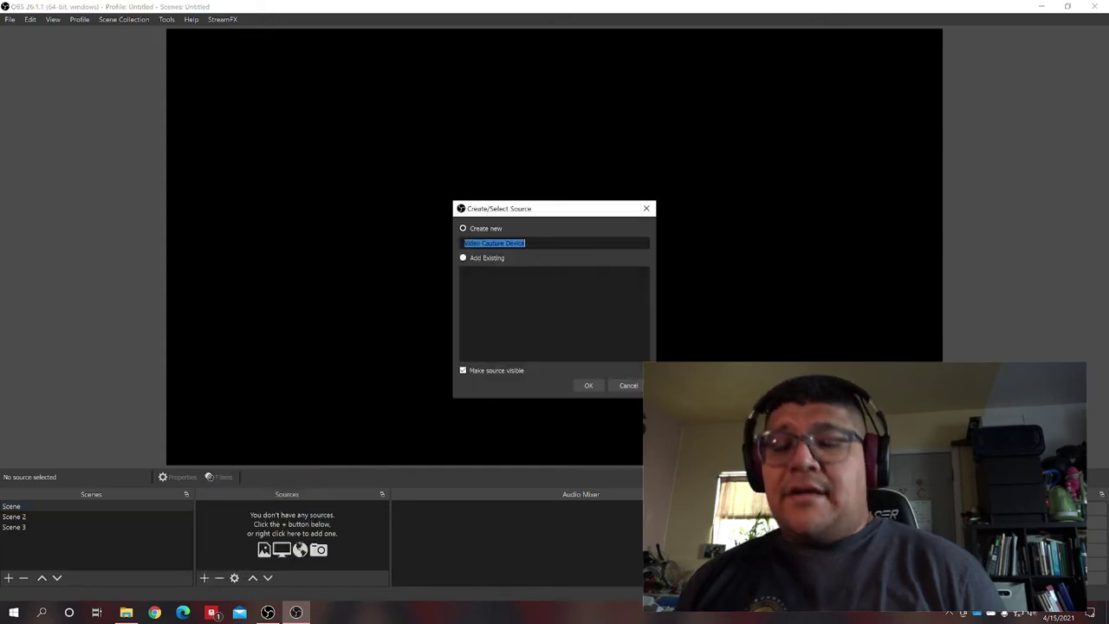
text(We)
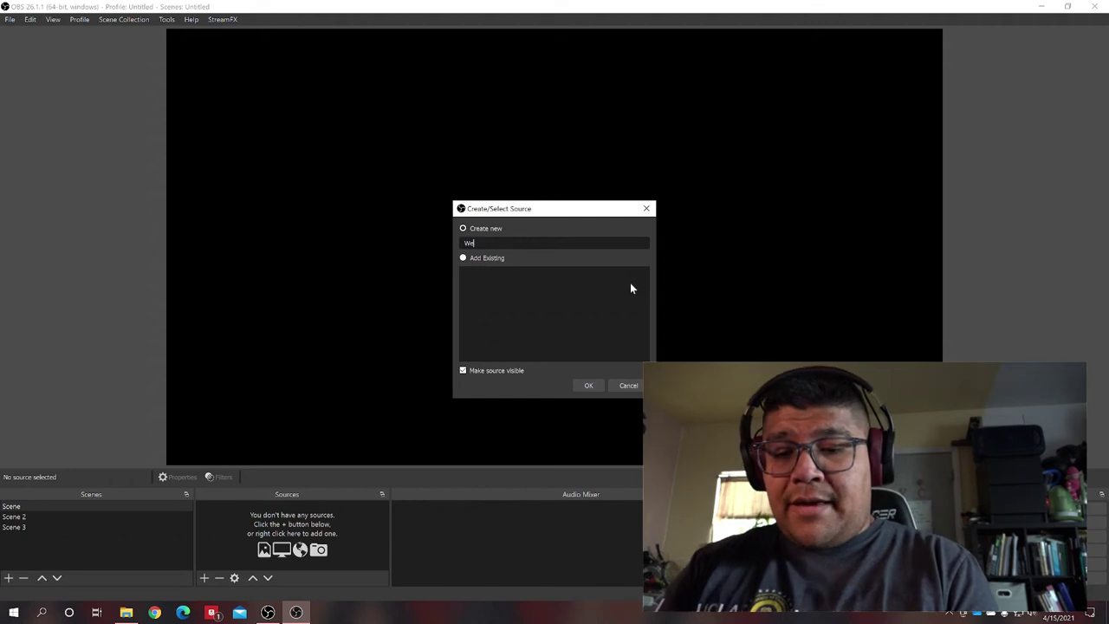
text(bcam)
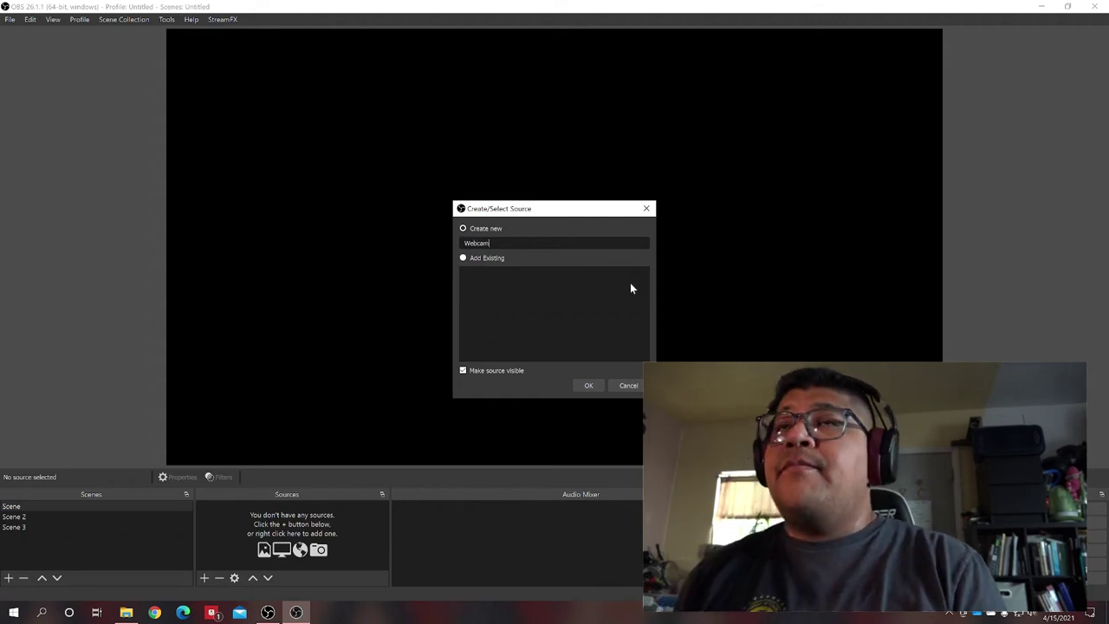
click(589, 385)
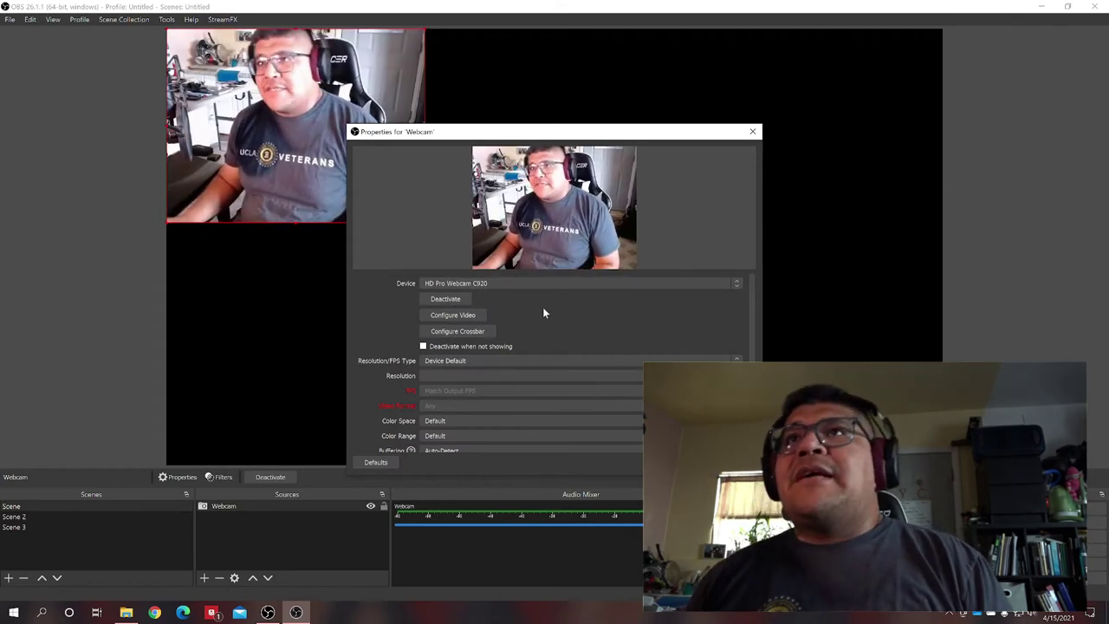
- Set the Webcam's Resolution/FPS Type to Custom at 1920x1080 and close its properties
click(468, 361)
click(461, 380)
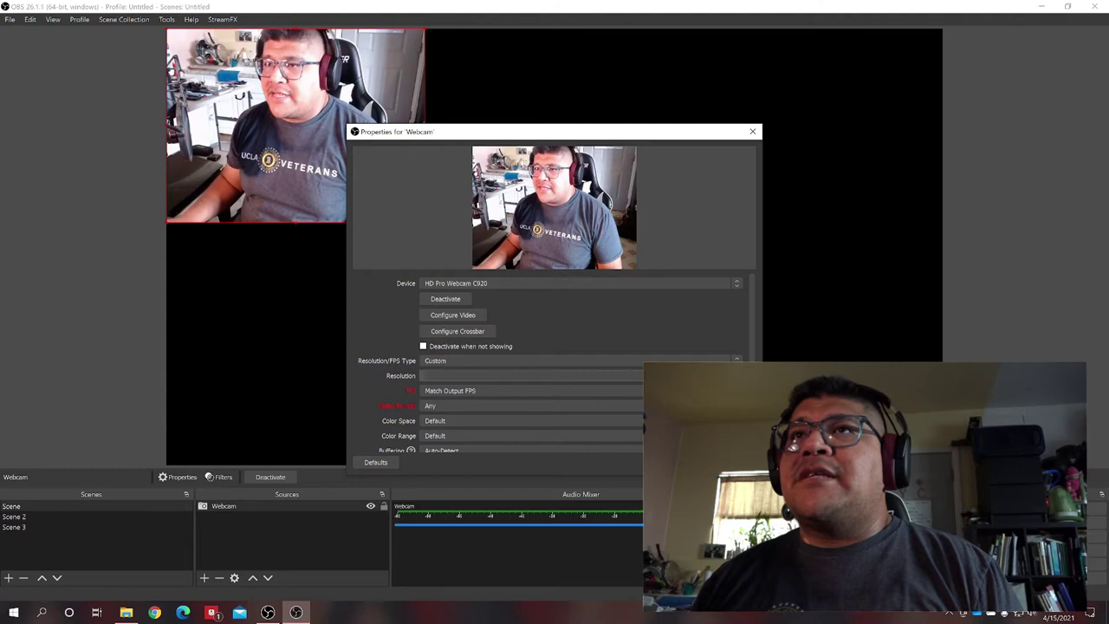
click(461, 376)
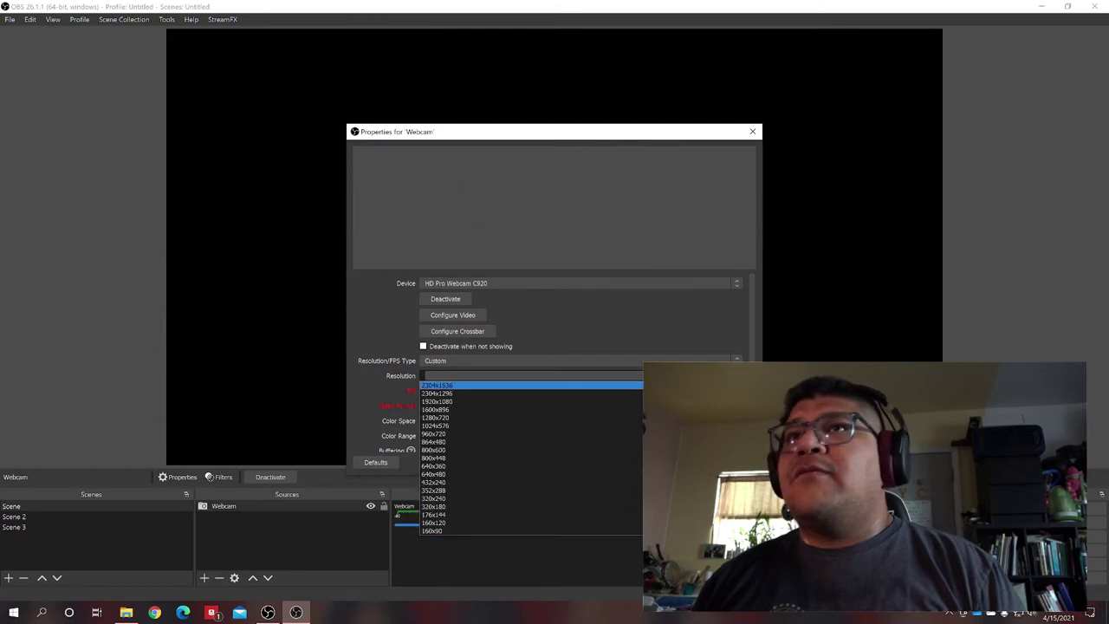
click(468, 404)
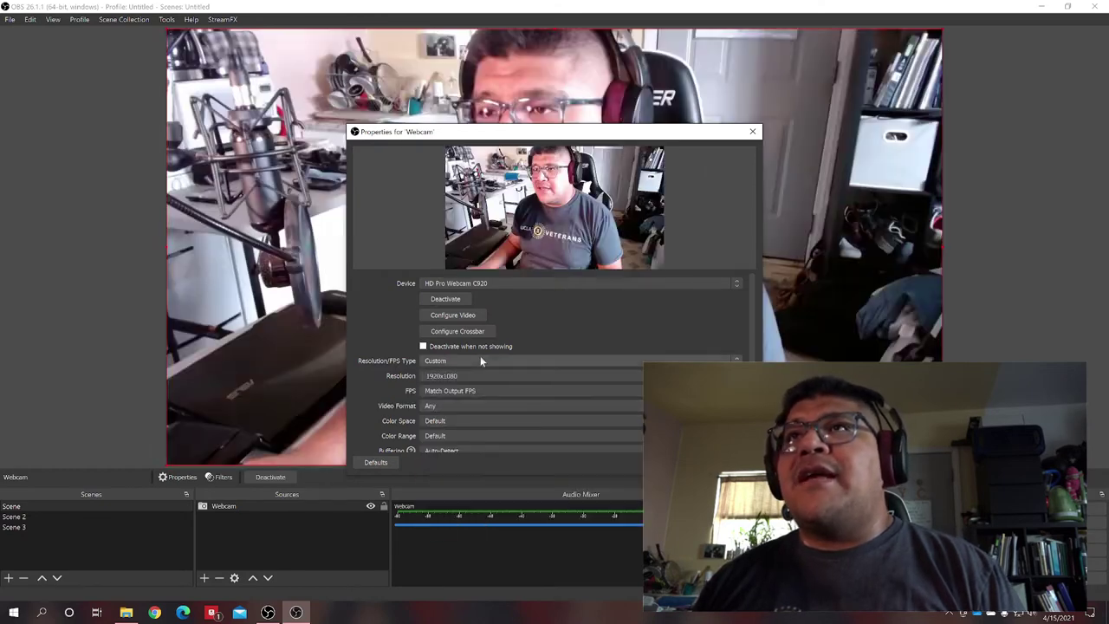
key(Return)
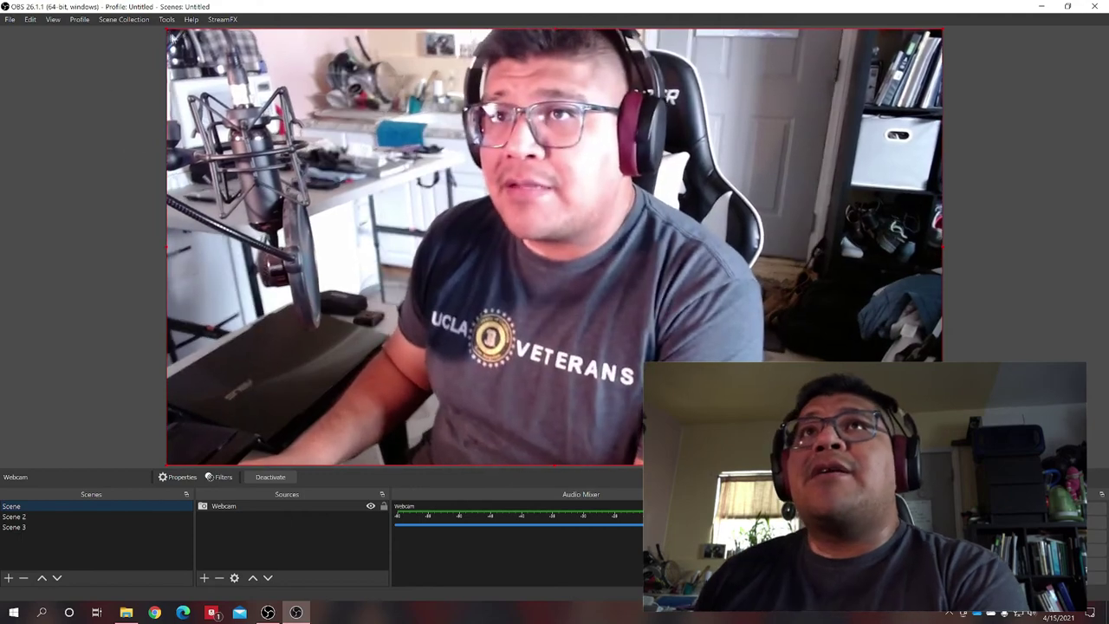
- Shrink the webcam image into a small box at the canvas's left edge
drag(167, 29, 769, 358)
drag(449, 271, 264, 283)
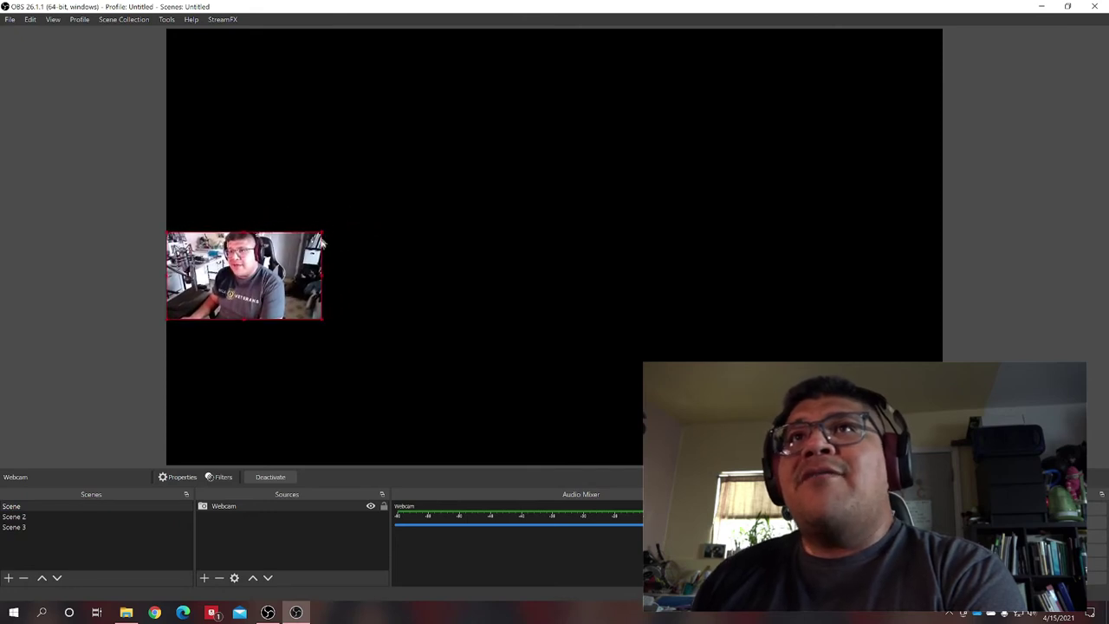
drag(322, 230, 370, 201)
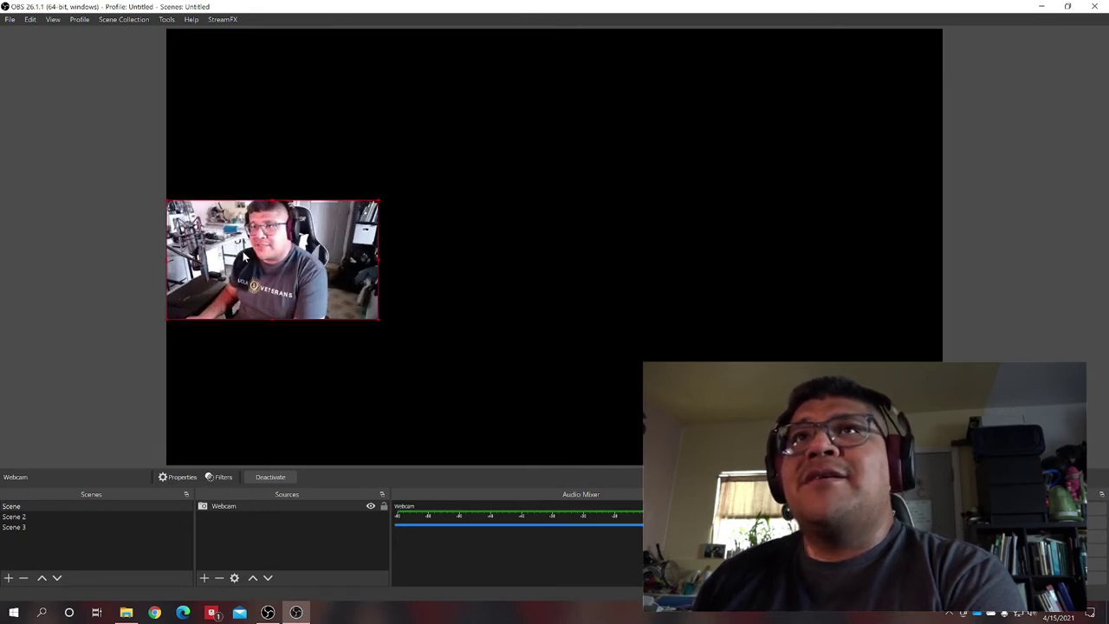
click(441, 238)
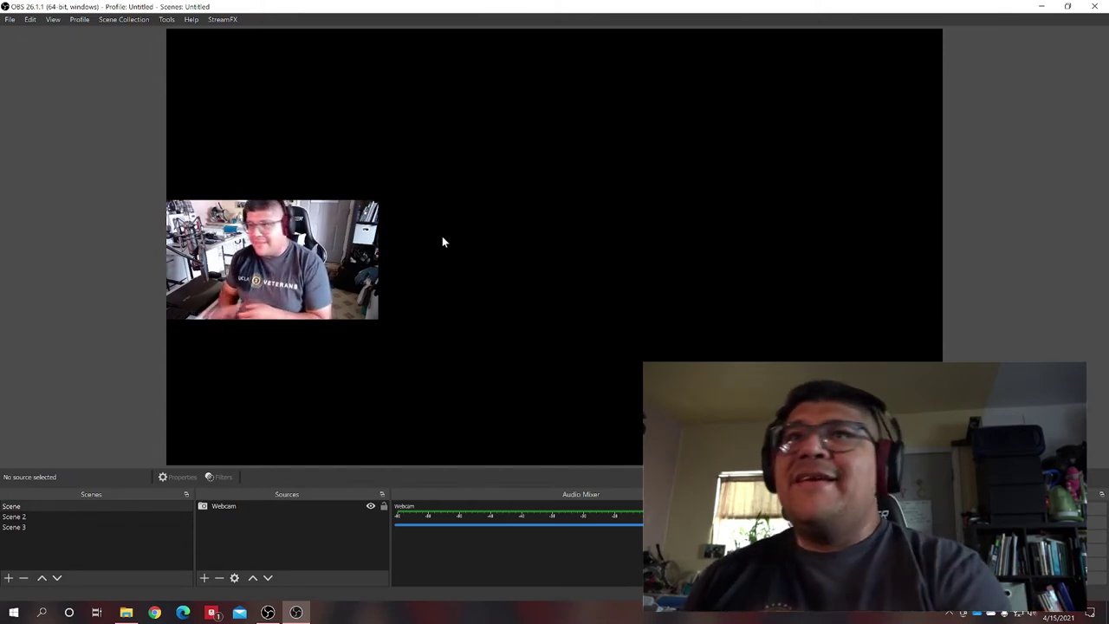
- Add a Video Capture Device source named MiraBox using the MiraBox Video Capture device
click(205, 578)
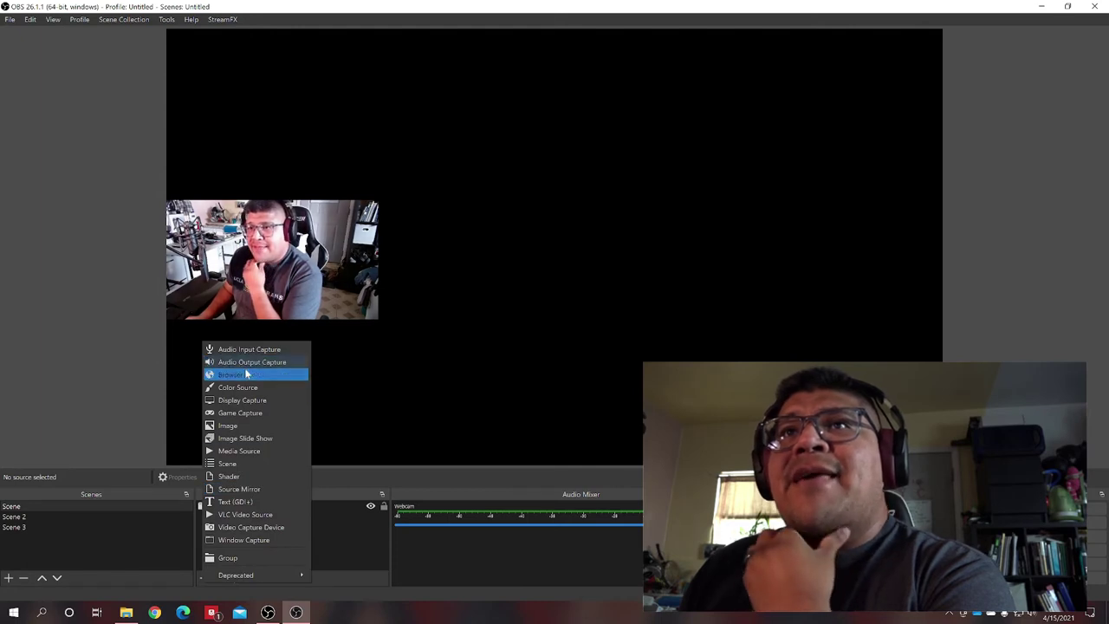
click(246, 526)
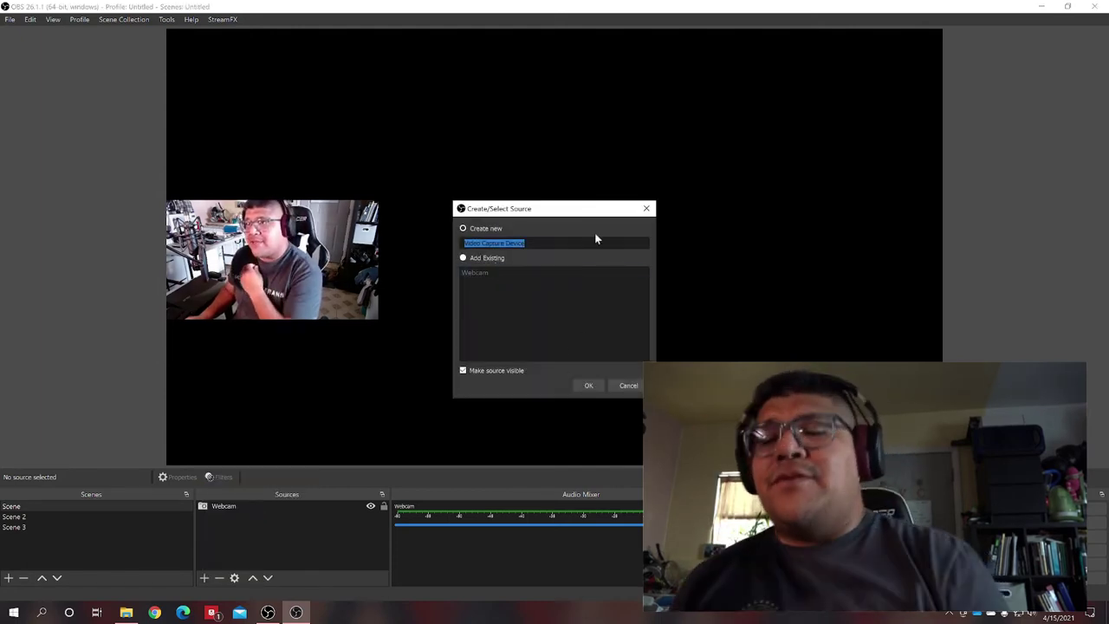
text(MiraBox)
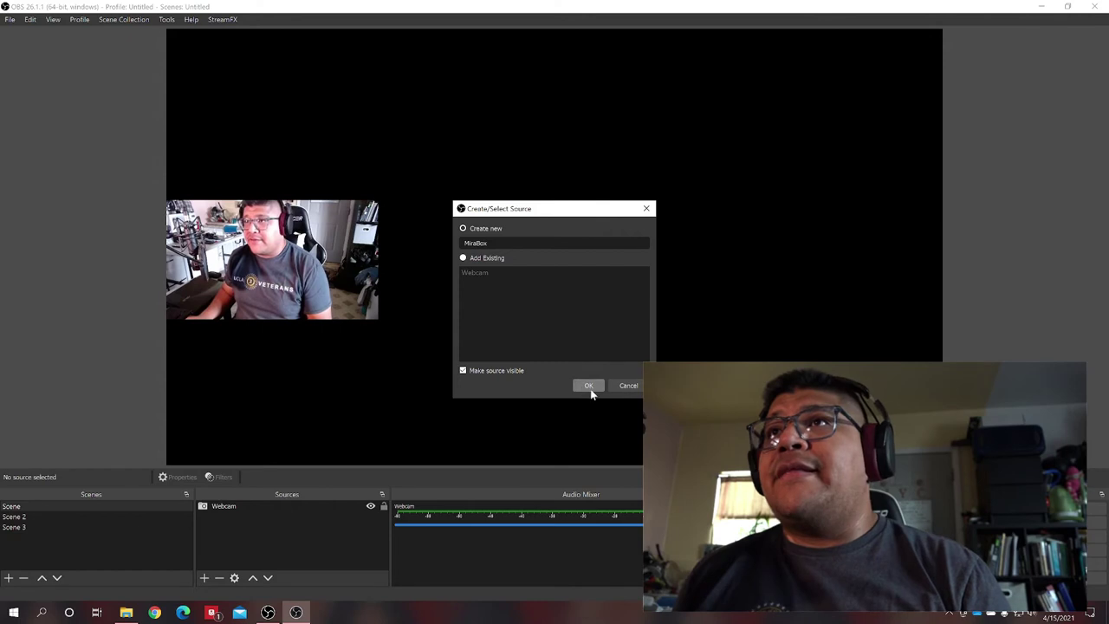
click(589, 387)
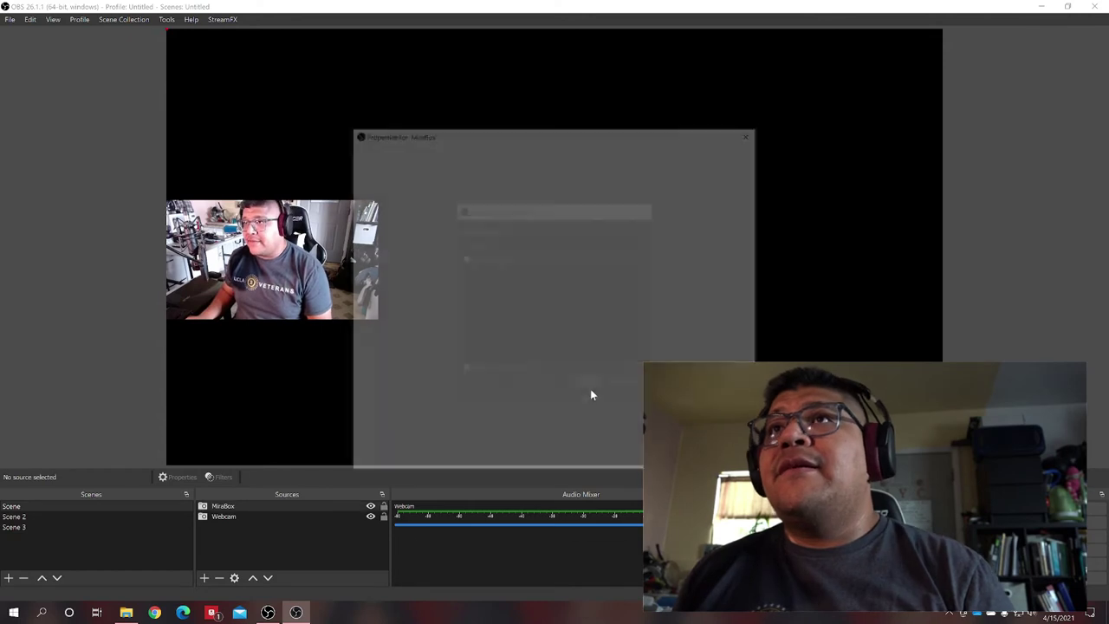
click(472, 284)
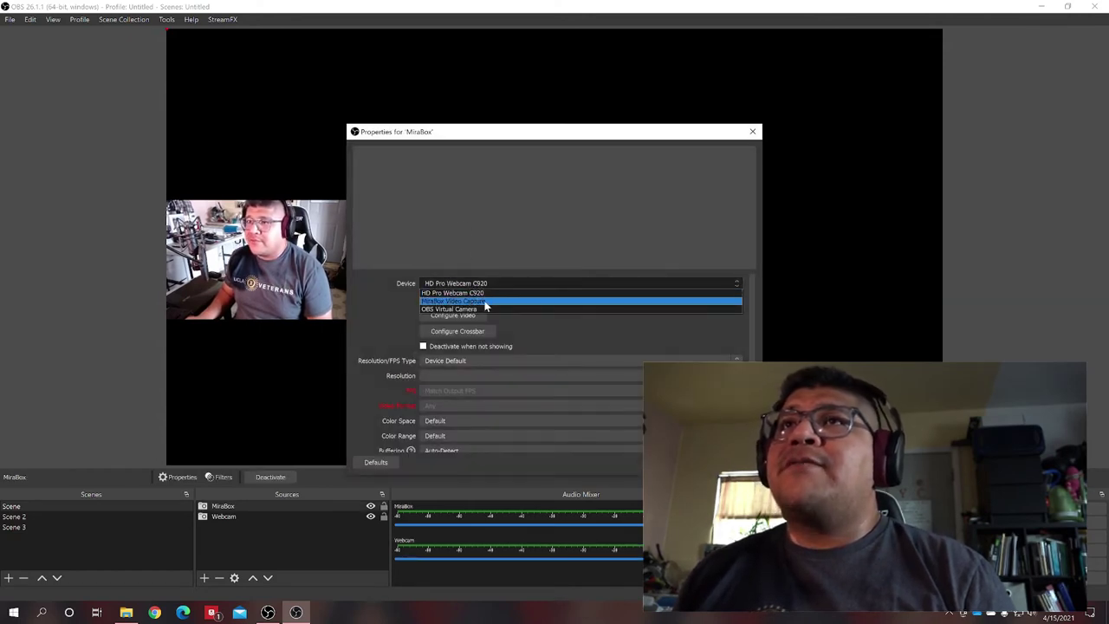
click(486, 302)
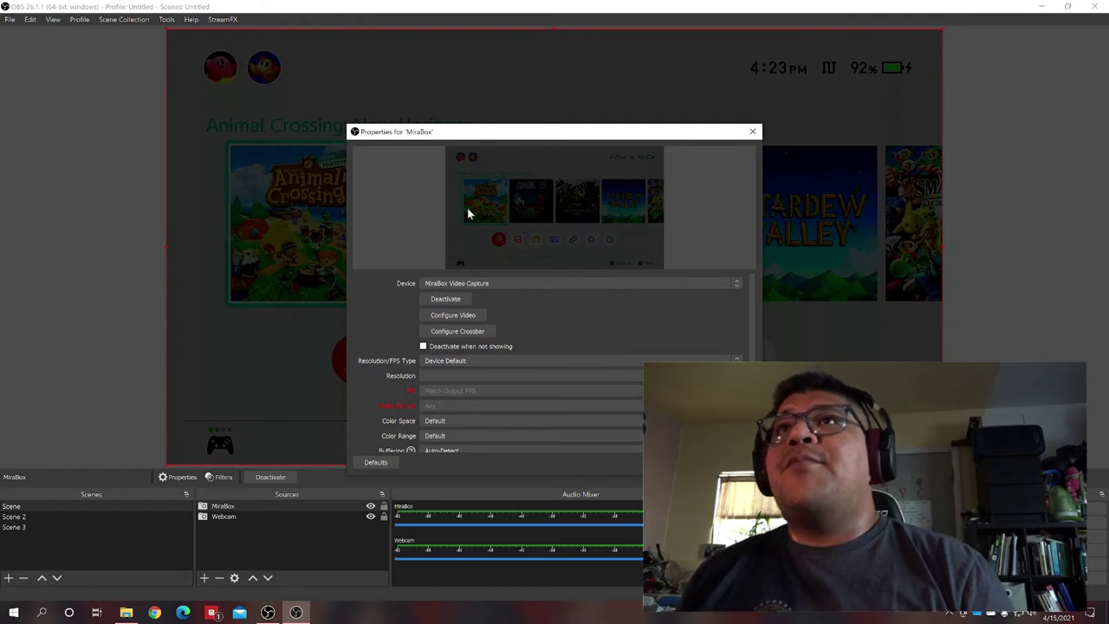
click(684, 462)
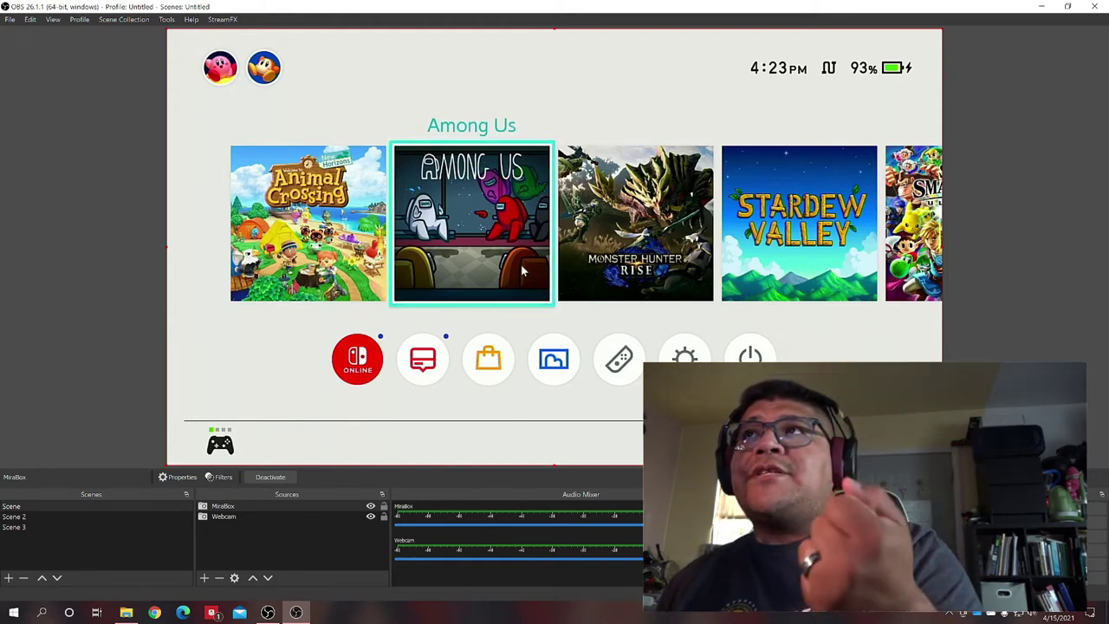
- Add an Audio Input Capture source named Microphone using Microphone (Komplete Audio 2)
click(223, 517)
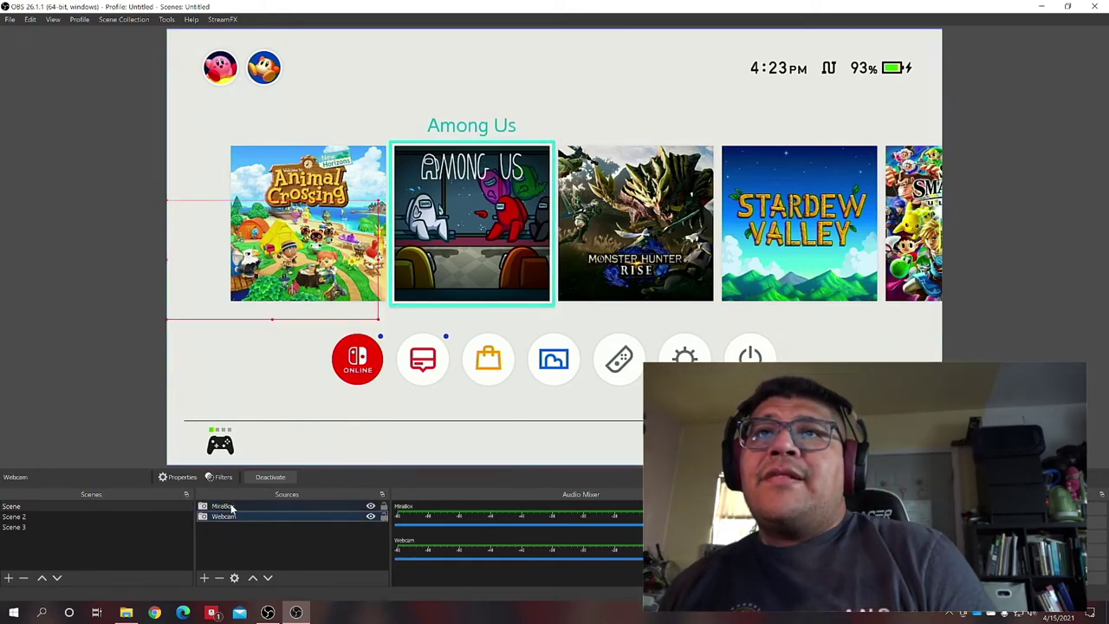
click(227, 517)
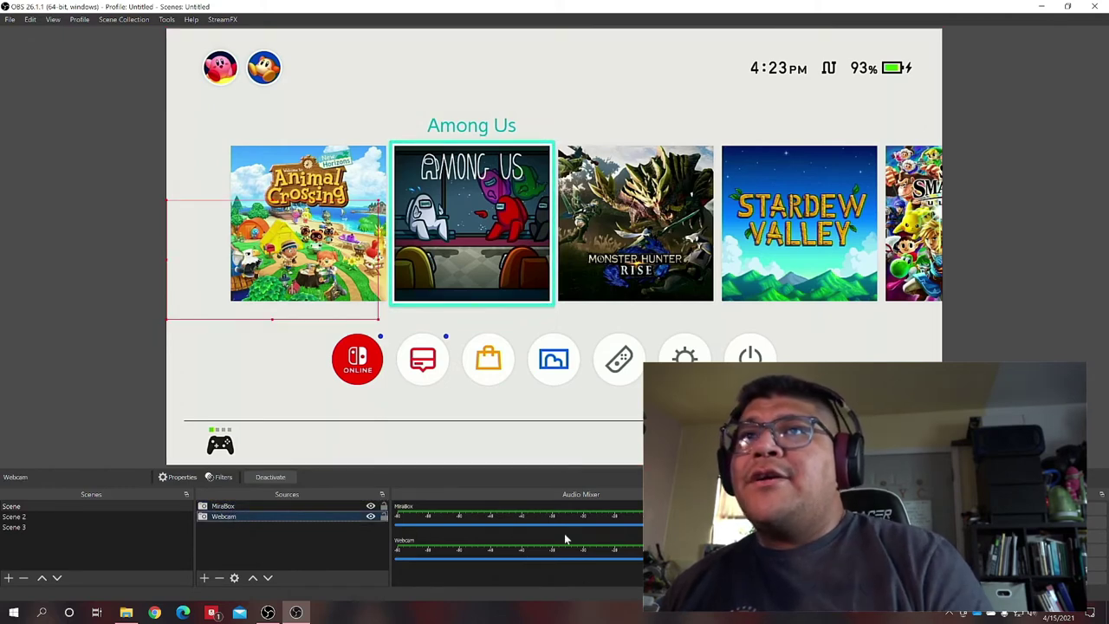
click(204, 579)
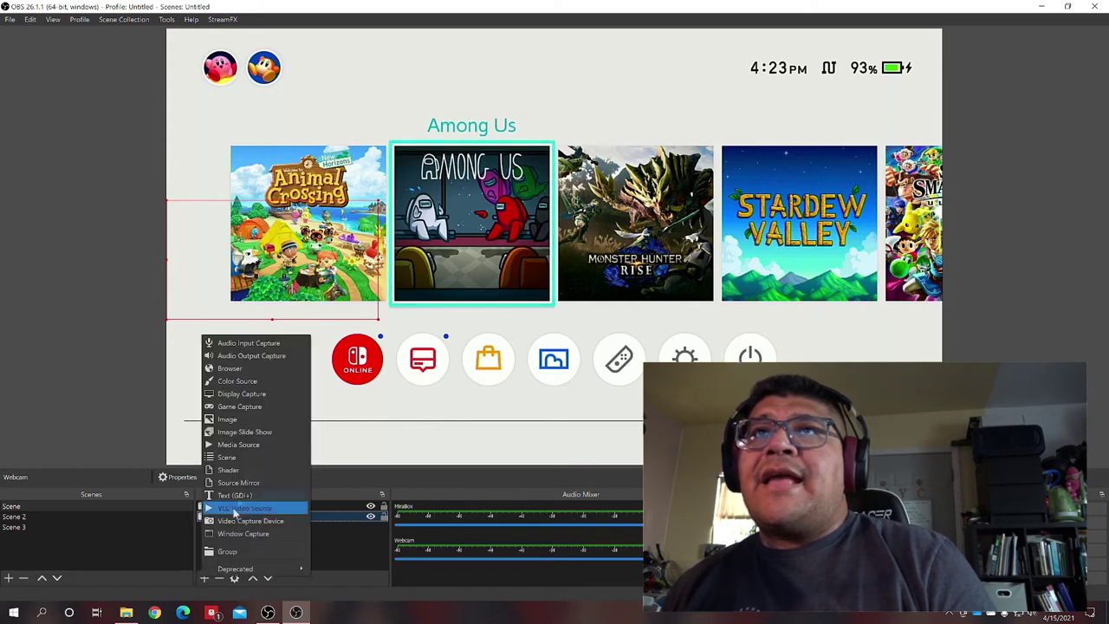
click(251, 343)
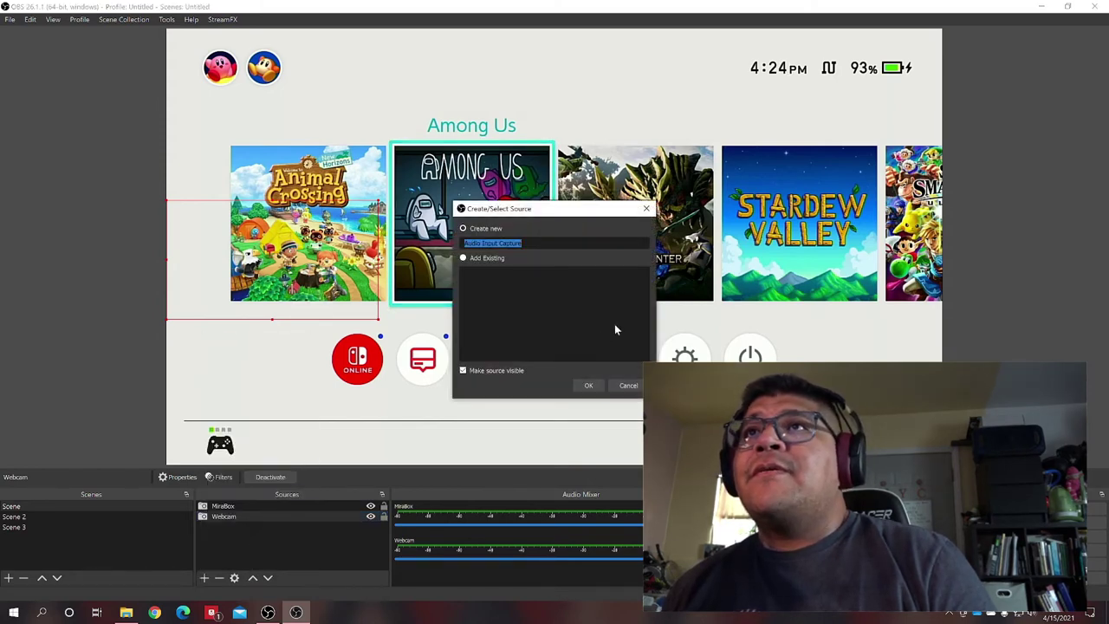
text(Mi)
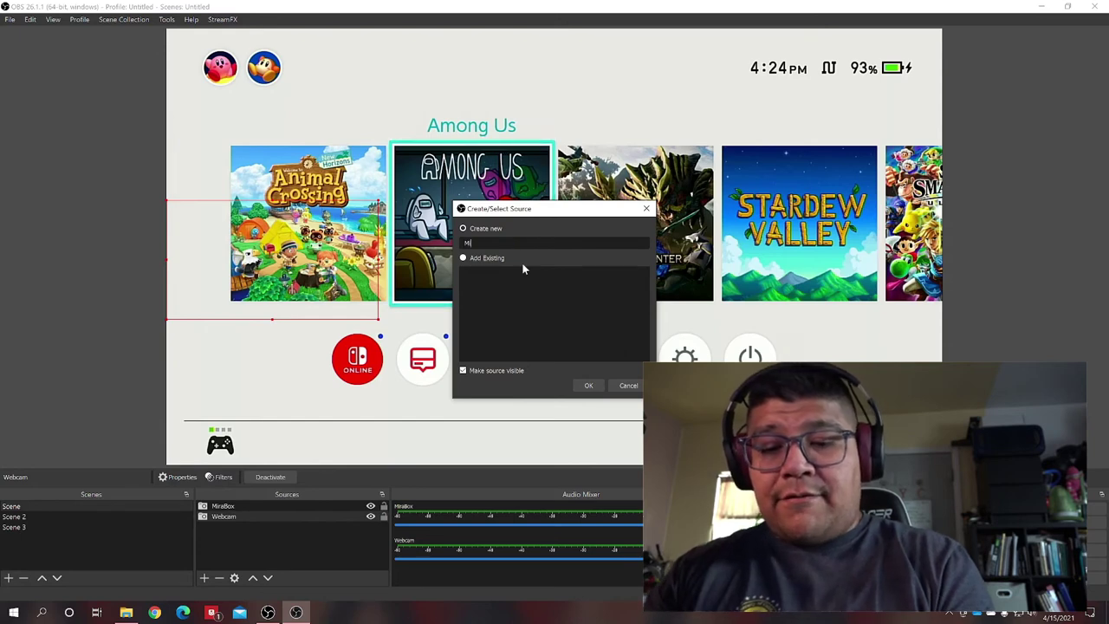
text(crop)
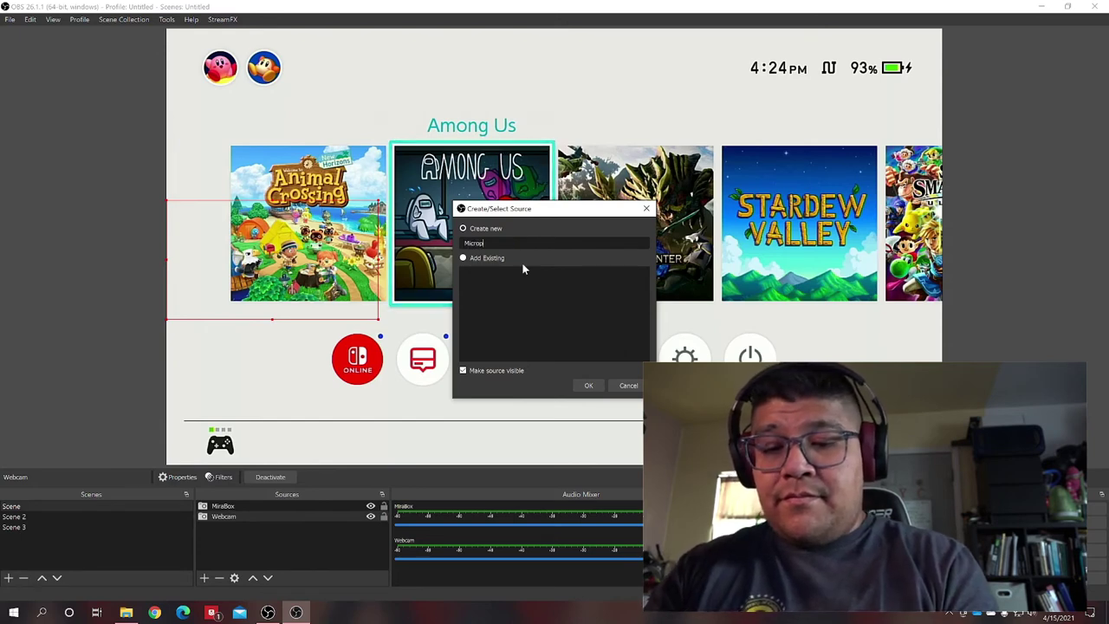
text(hone)
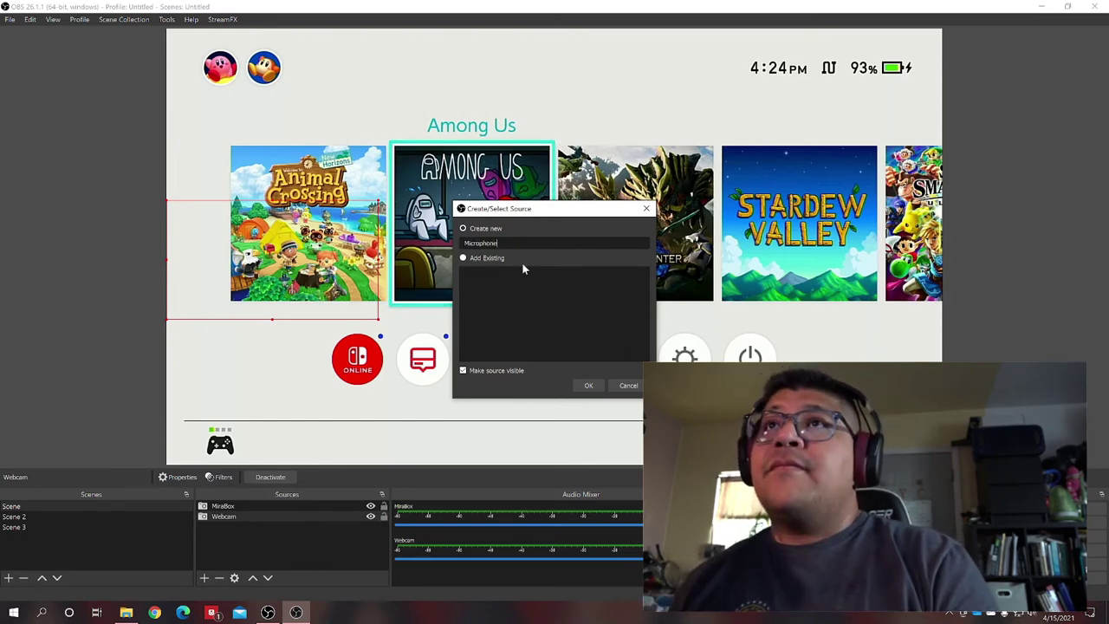
click(587, 385)
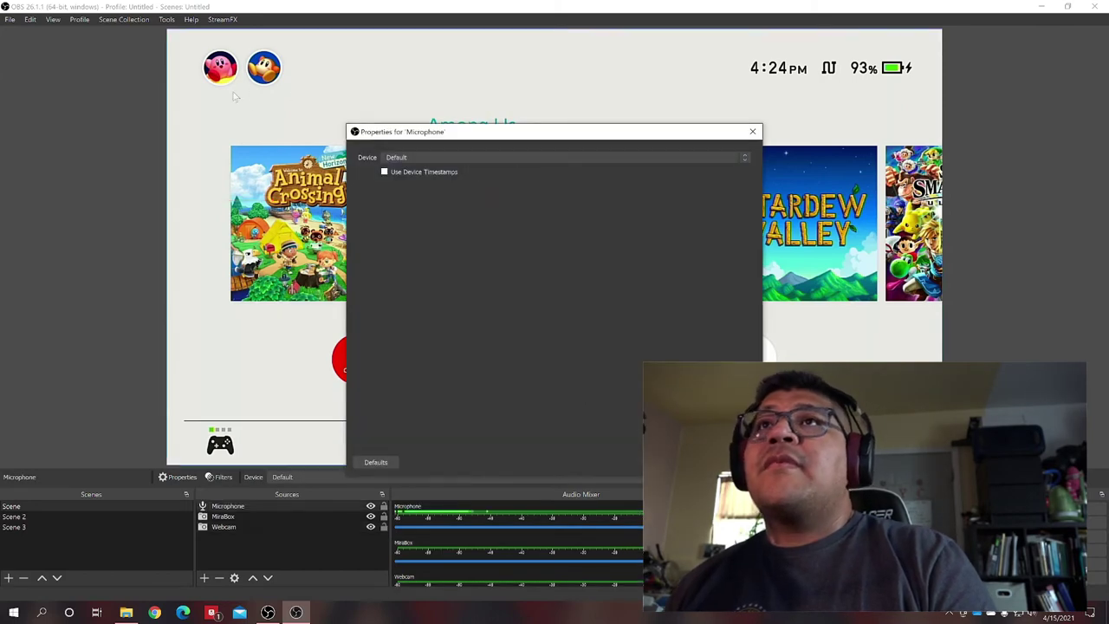
click(407, 157)
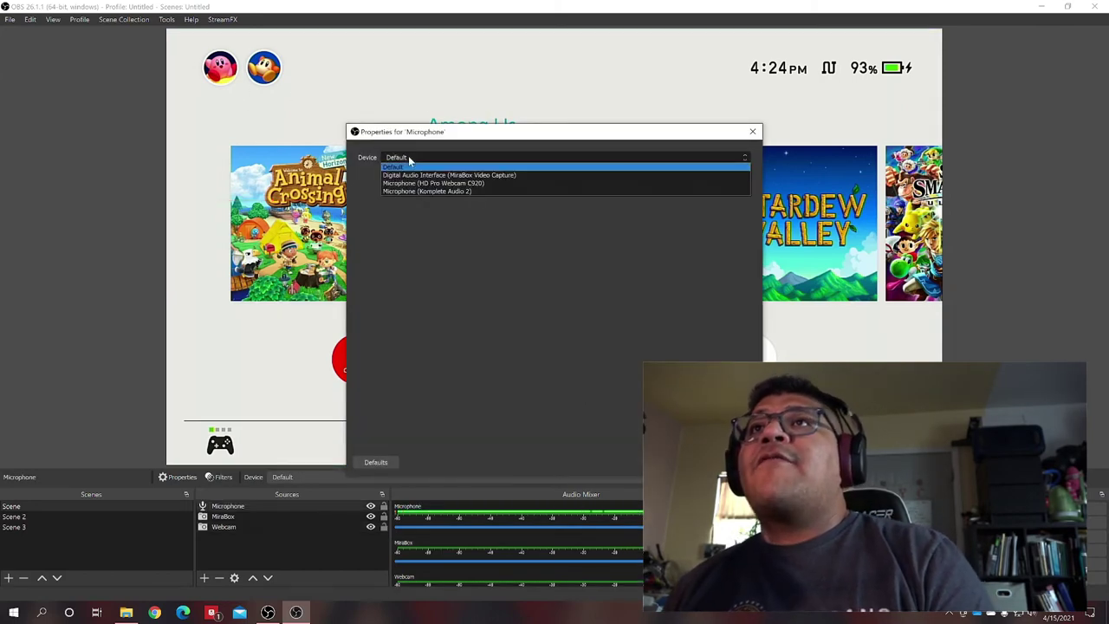
click(466, 192)
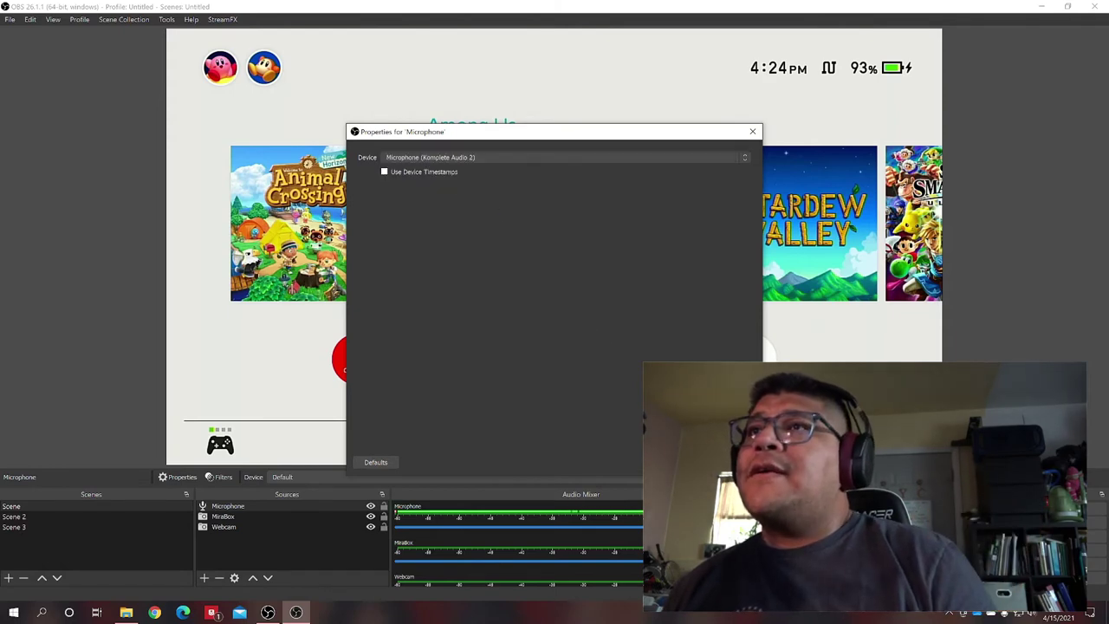
key(Return)
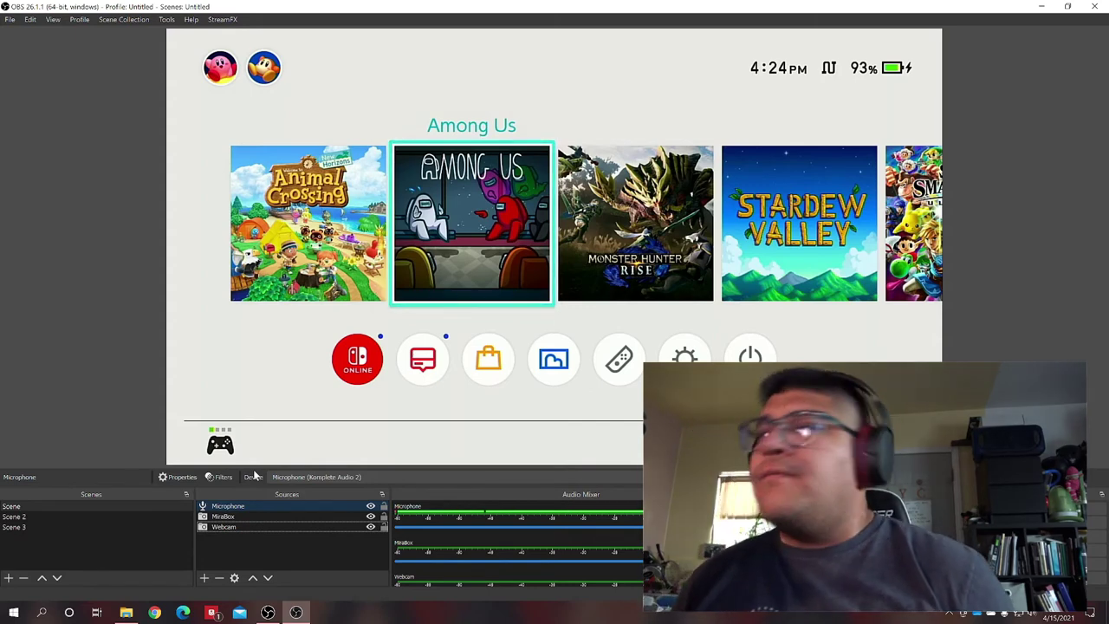
- Move the Microphone source to the bottom of the Sources list
click(94, 308)
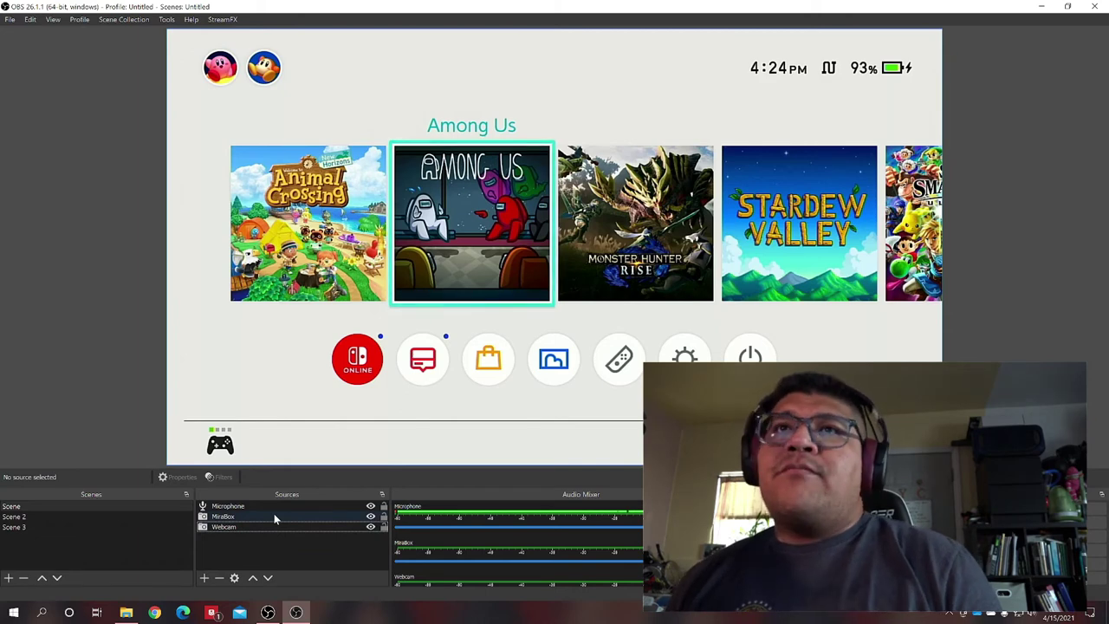
click(242, 508)
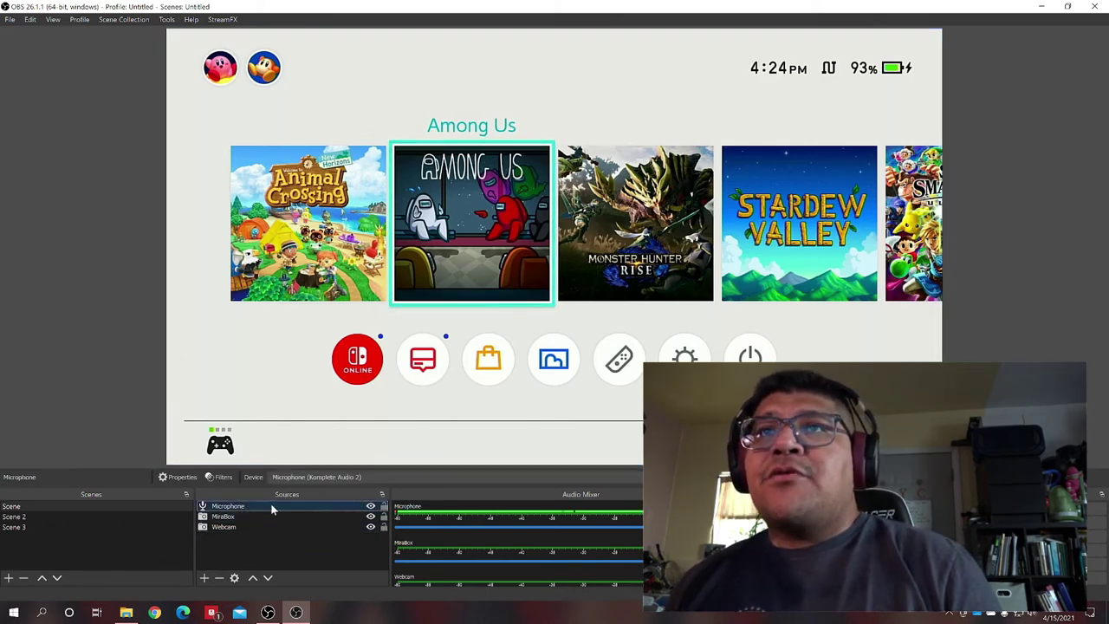
drag(270, 540, 270, 540)
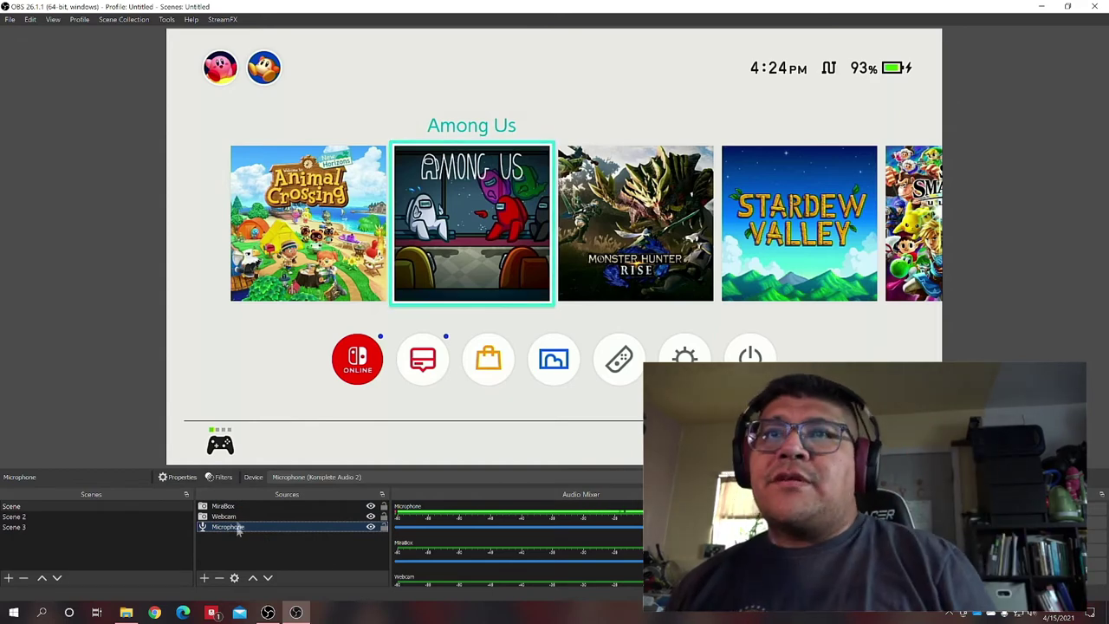
- Drag the Webcam source above MiraBox so it overlays the game capture
click(246, 508)
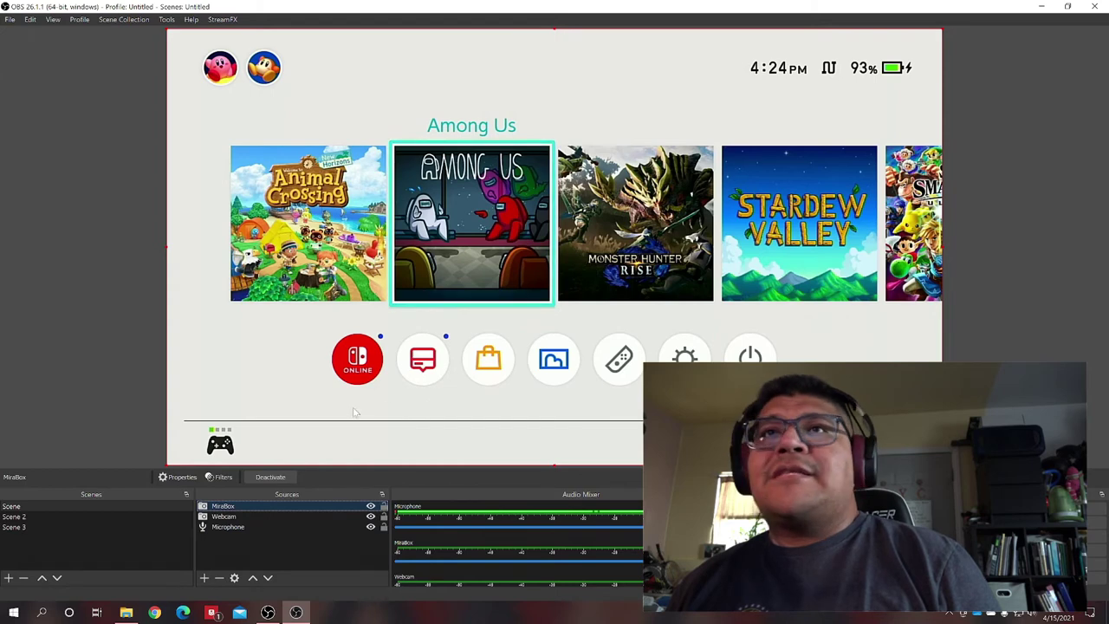
click(234, 517)
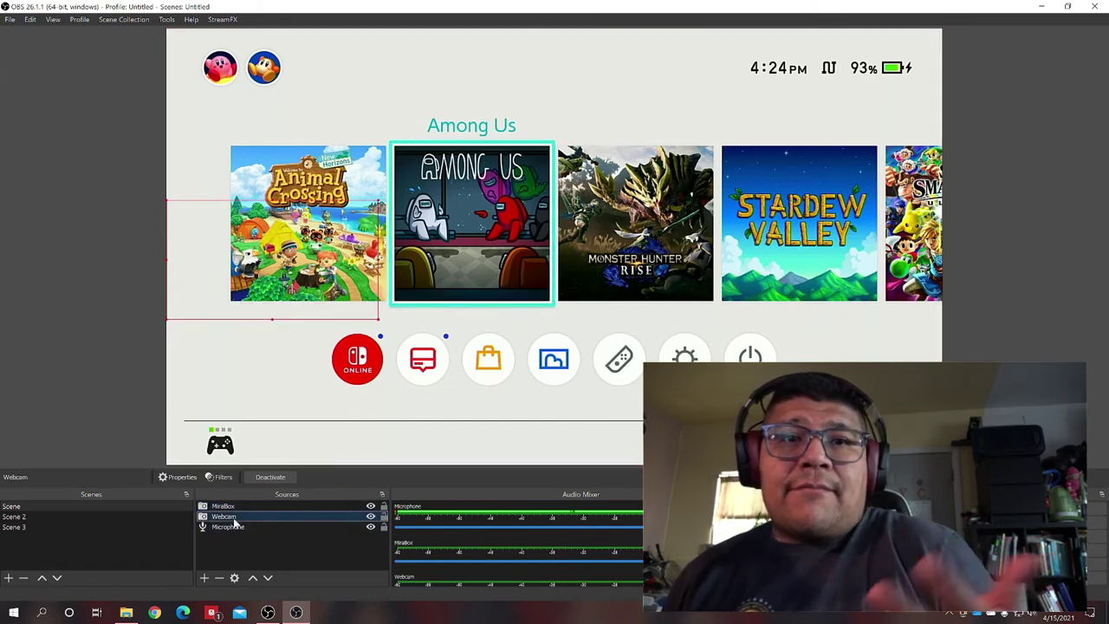
drag(235, 517, 234, 506)
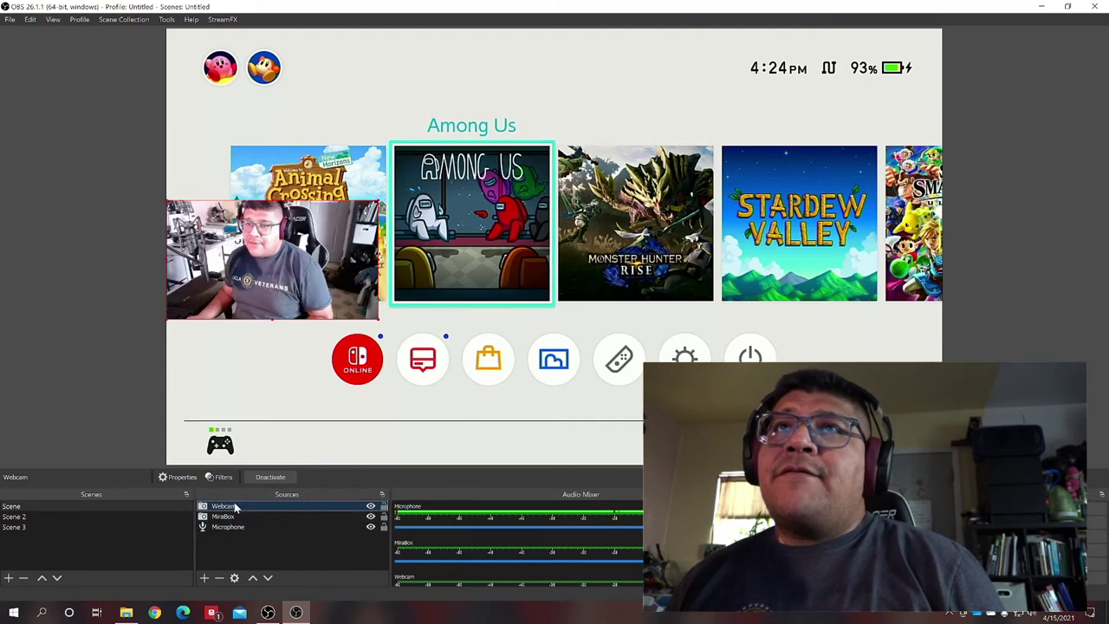
click(120, 378)
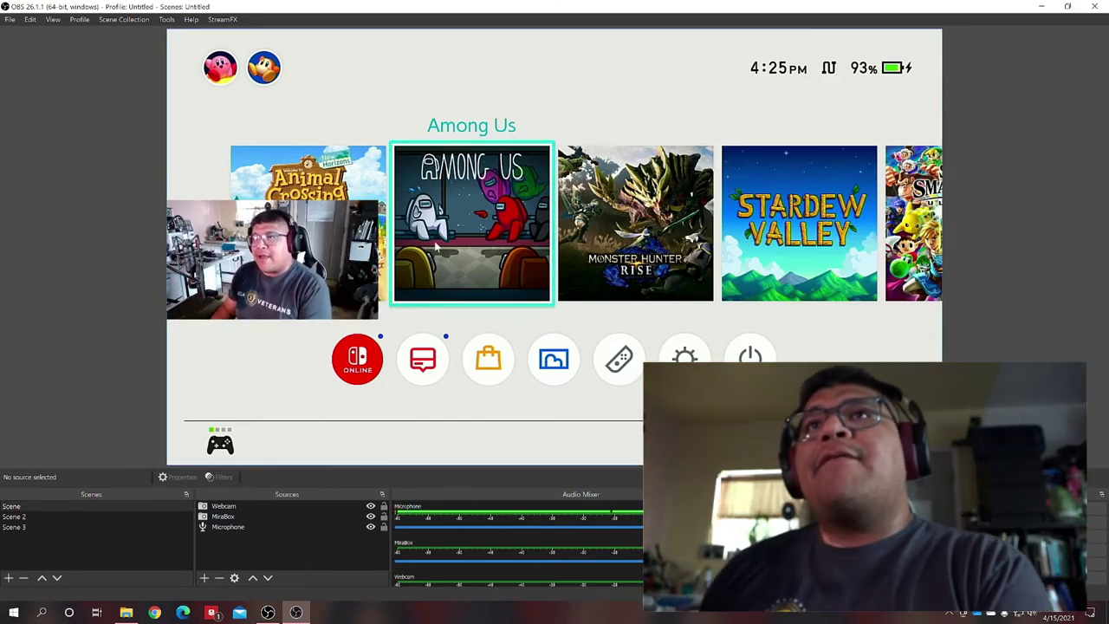
click(283, 398)
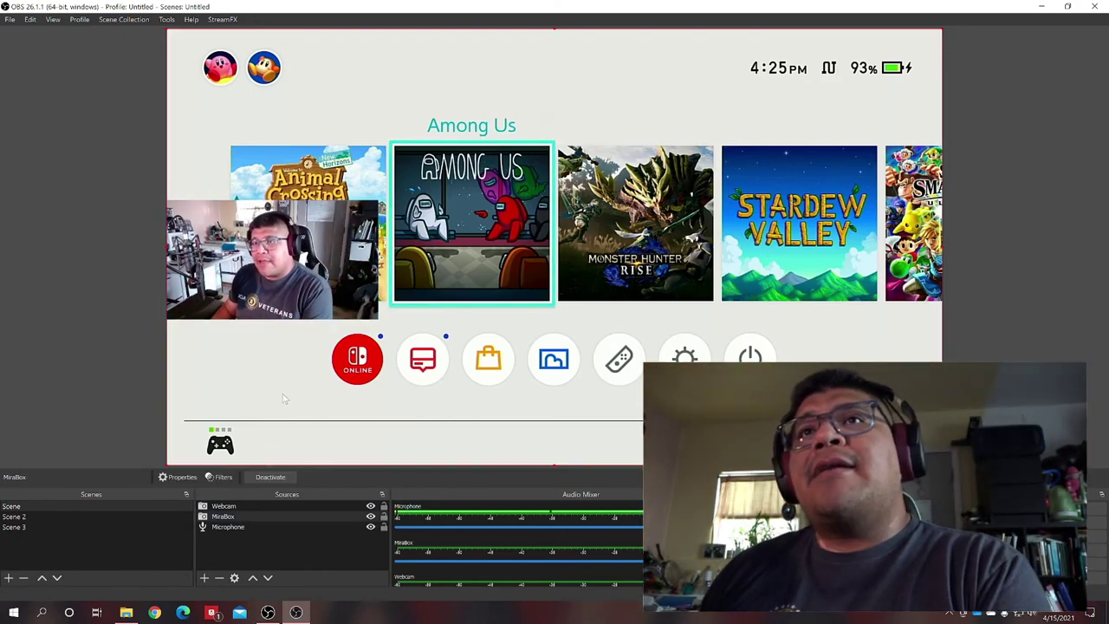
click(267, 547)
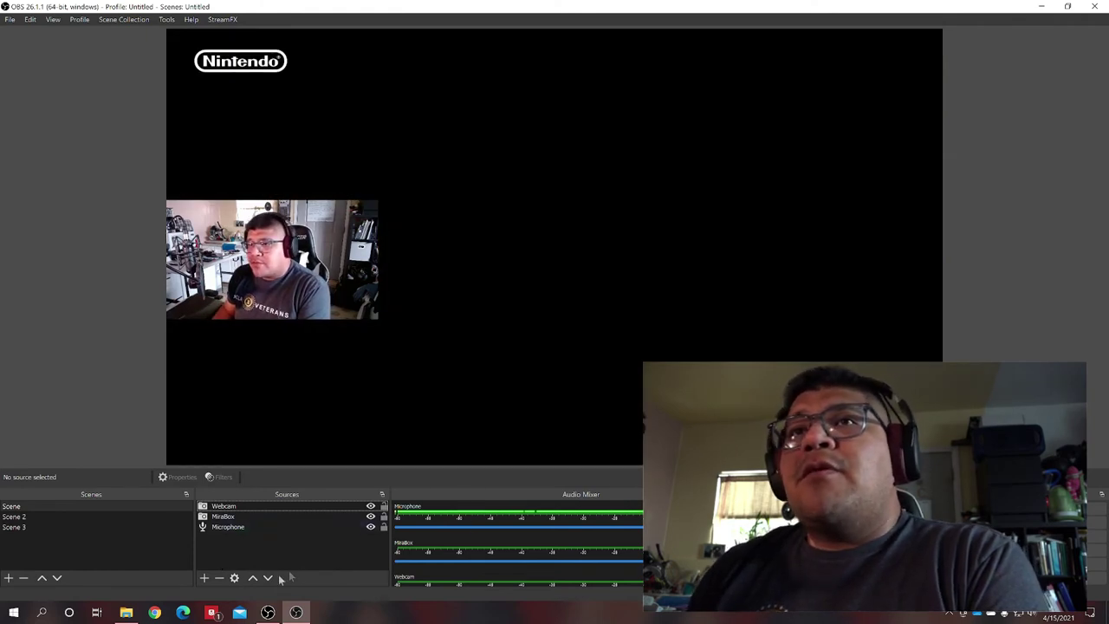
- Add an Audio Input Capture named Mirabox Audio using Digital Audio Interface (MiraBox Video Capture)
click(208, 579)
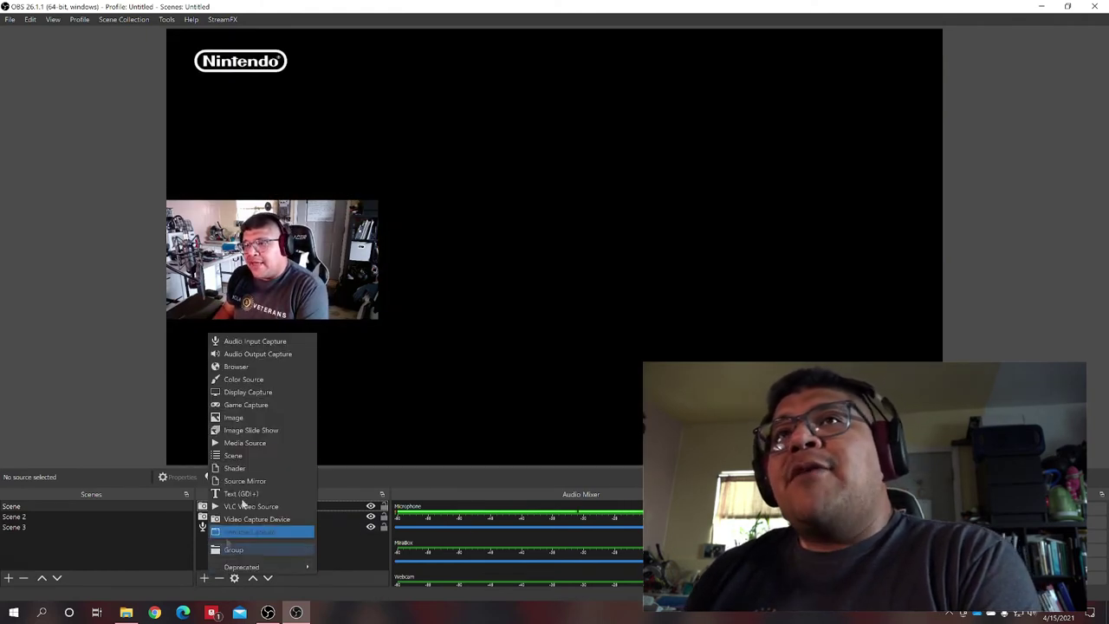
click(259, 340)
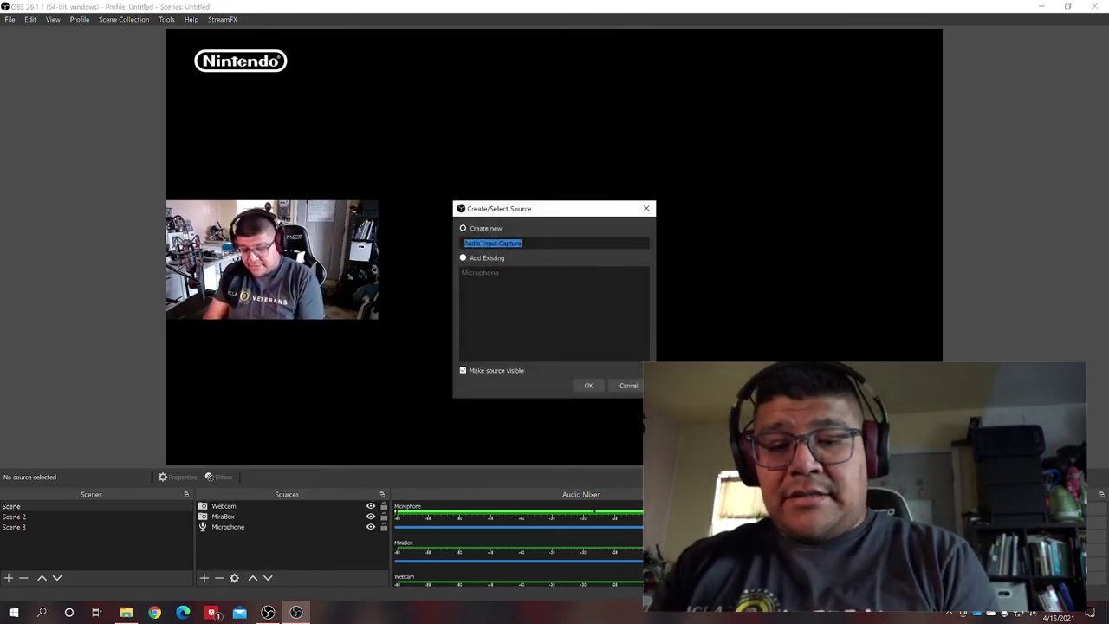
text(Mirab)
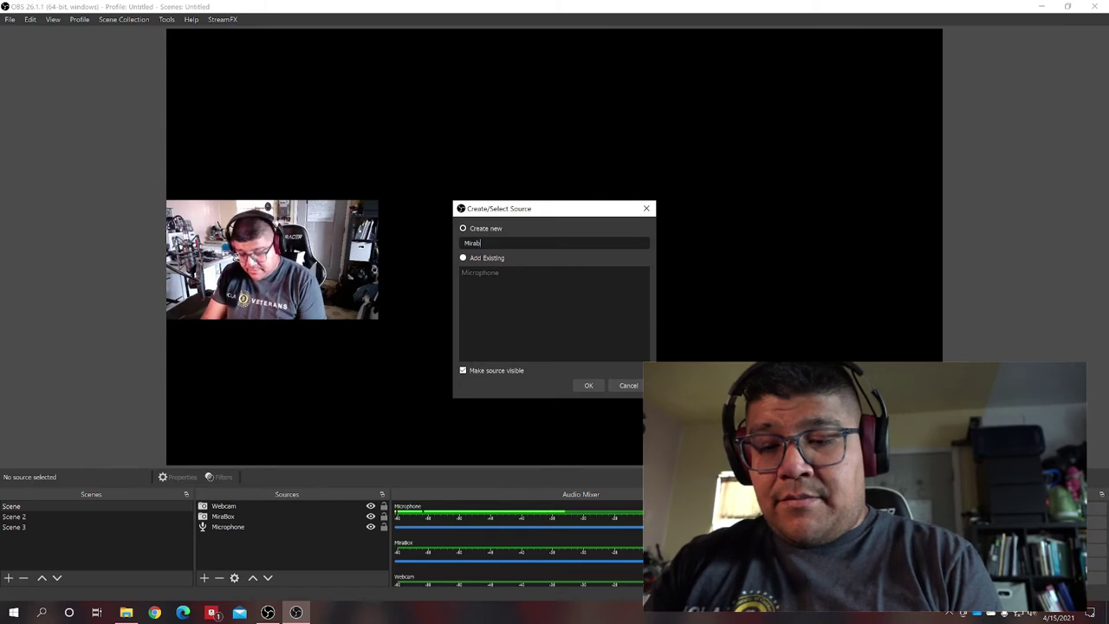
text(ox Aui)
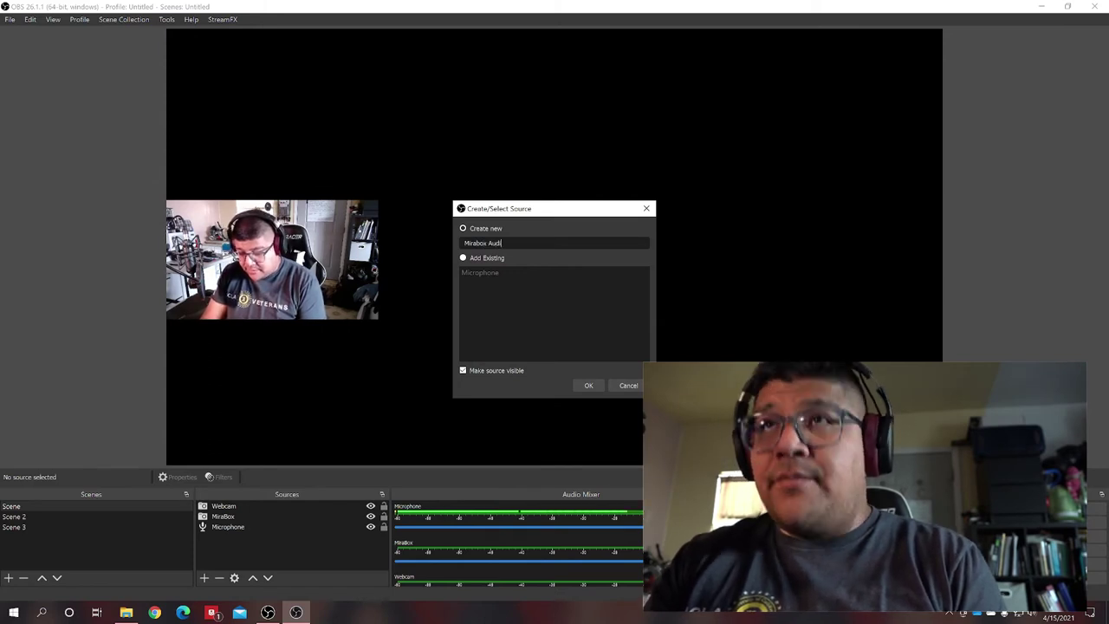
text(o)
click(587, 385)
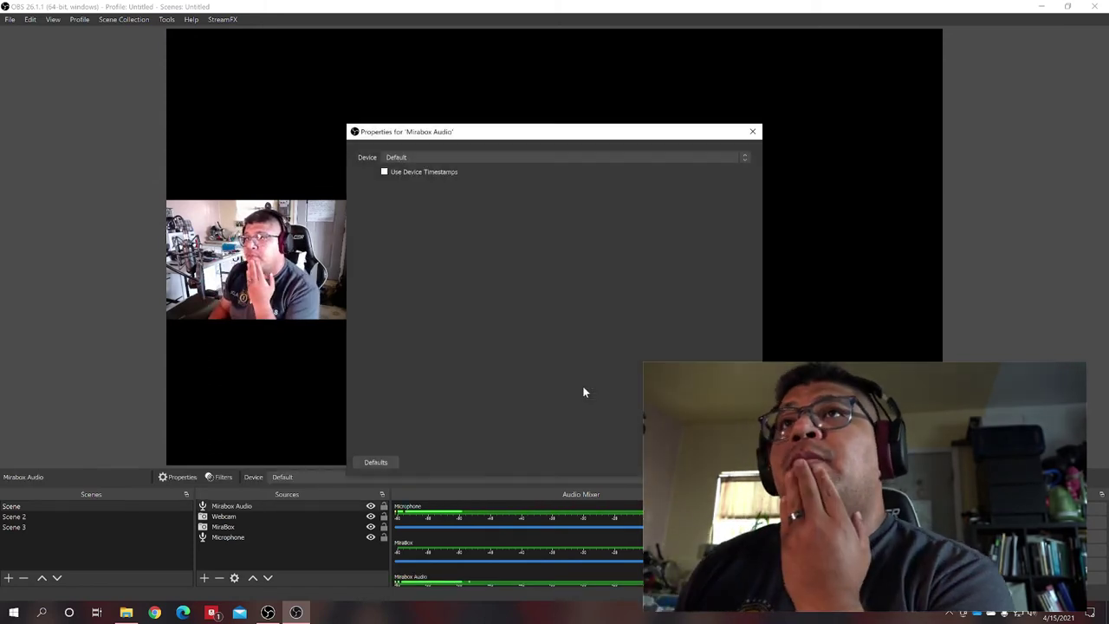
click(463, 158)
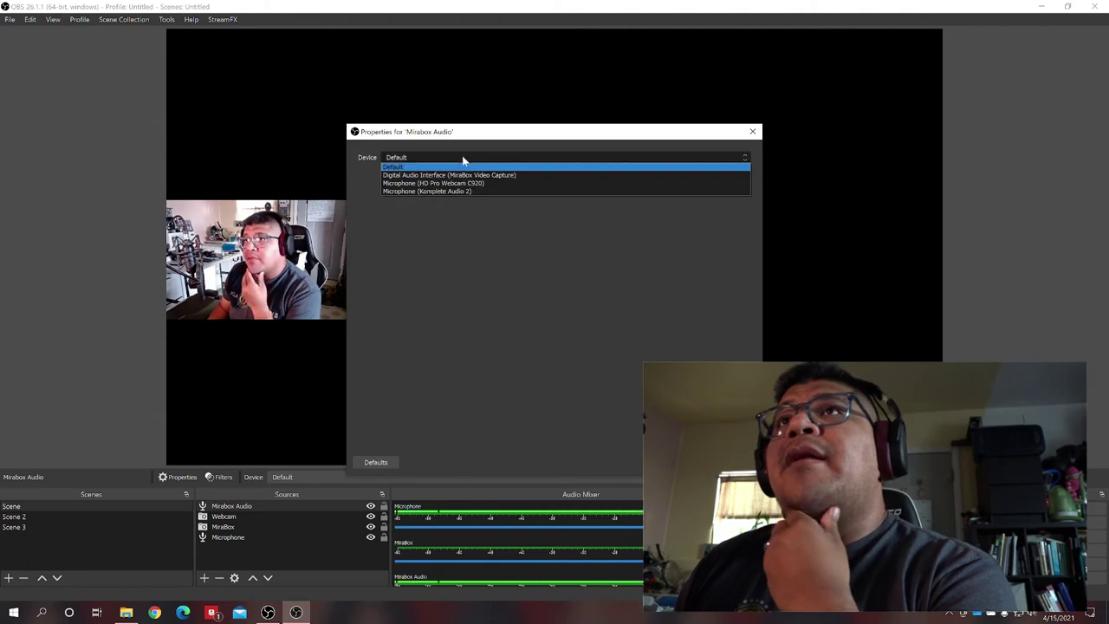
click(501, 176)
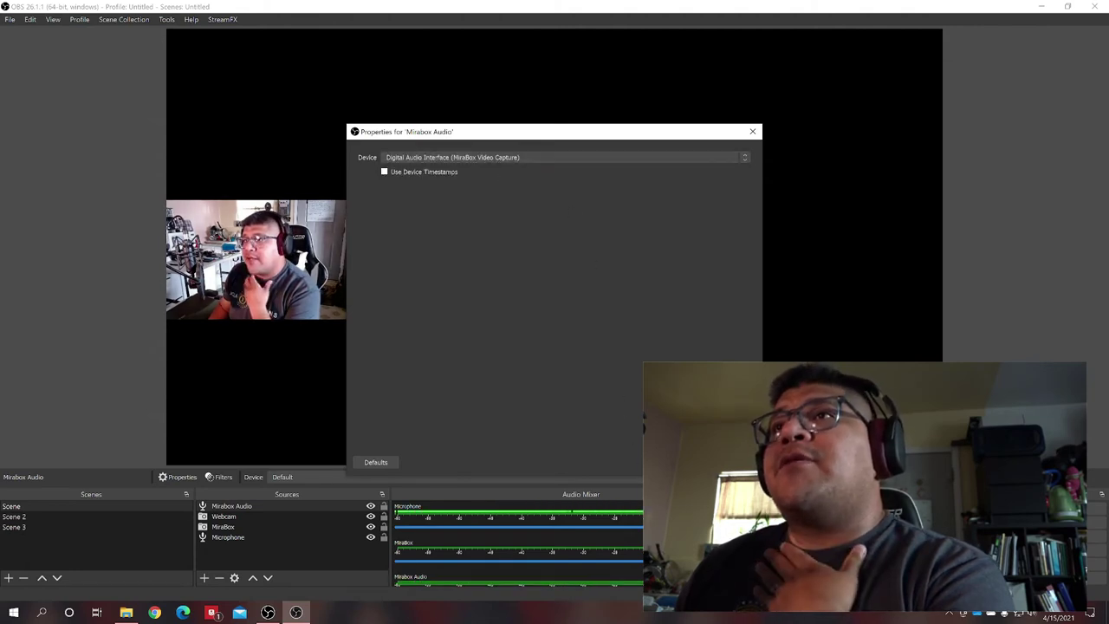
- Accept the Mirabox Audio properties, then hide the MiraBox and Webcam channels from the Audio Mixer
key(Return)
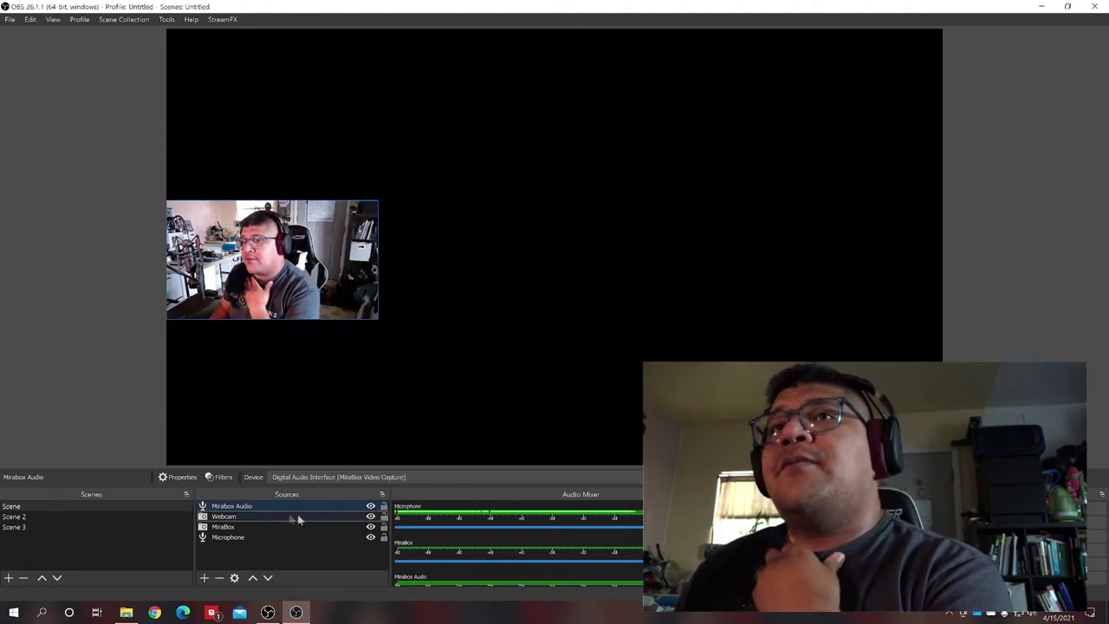
click(255, 550)
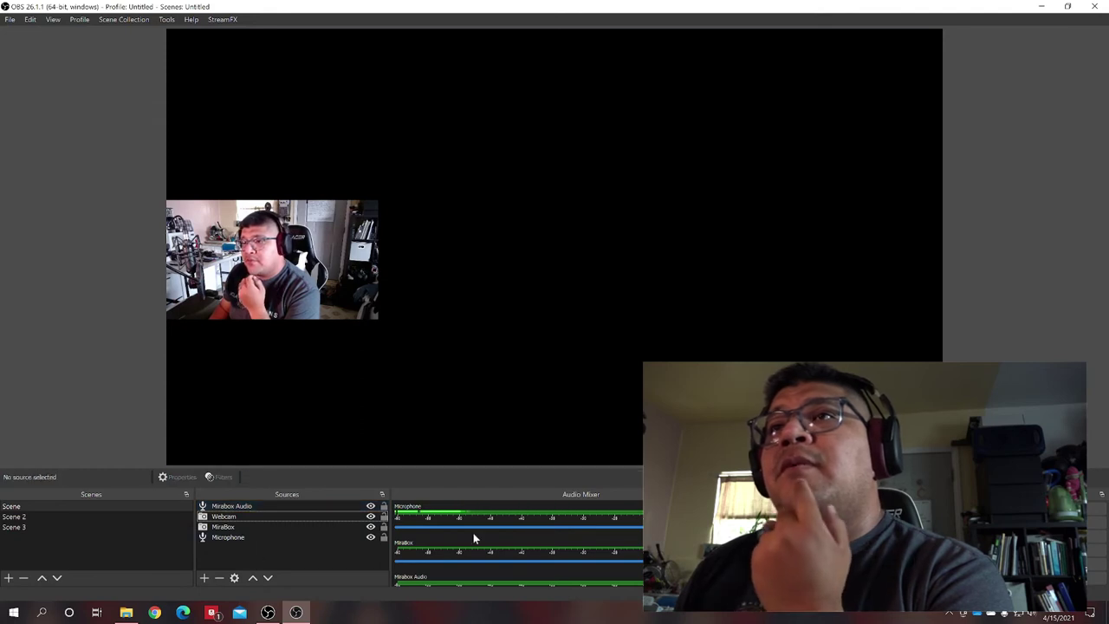
right_click(404, 545)
click(431, 440)
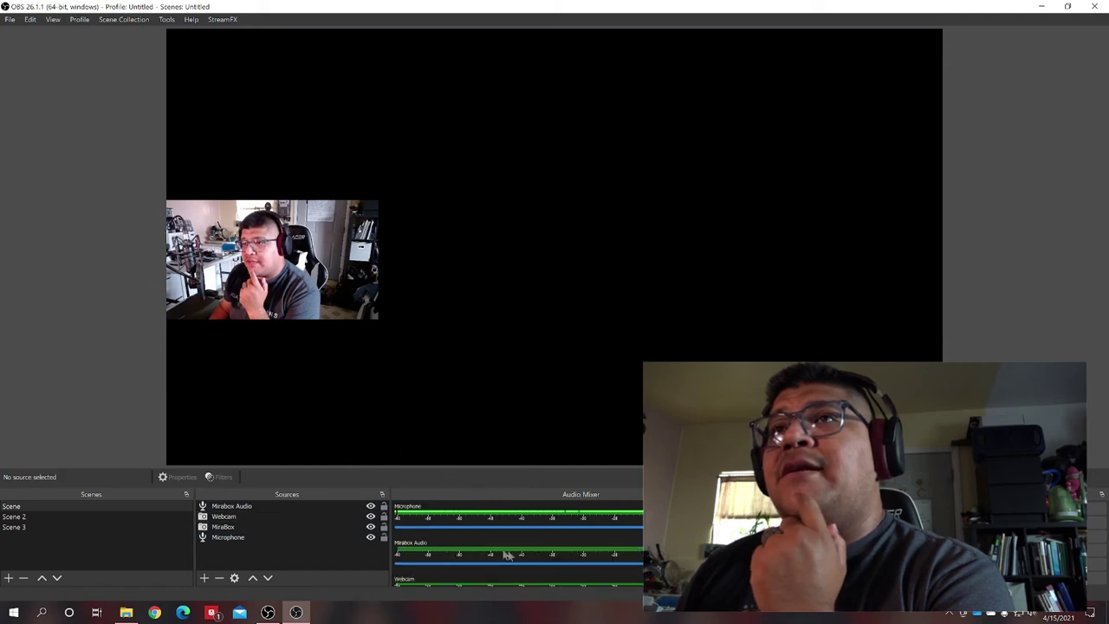
right_click(425, 565)
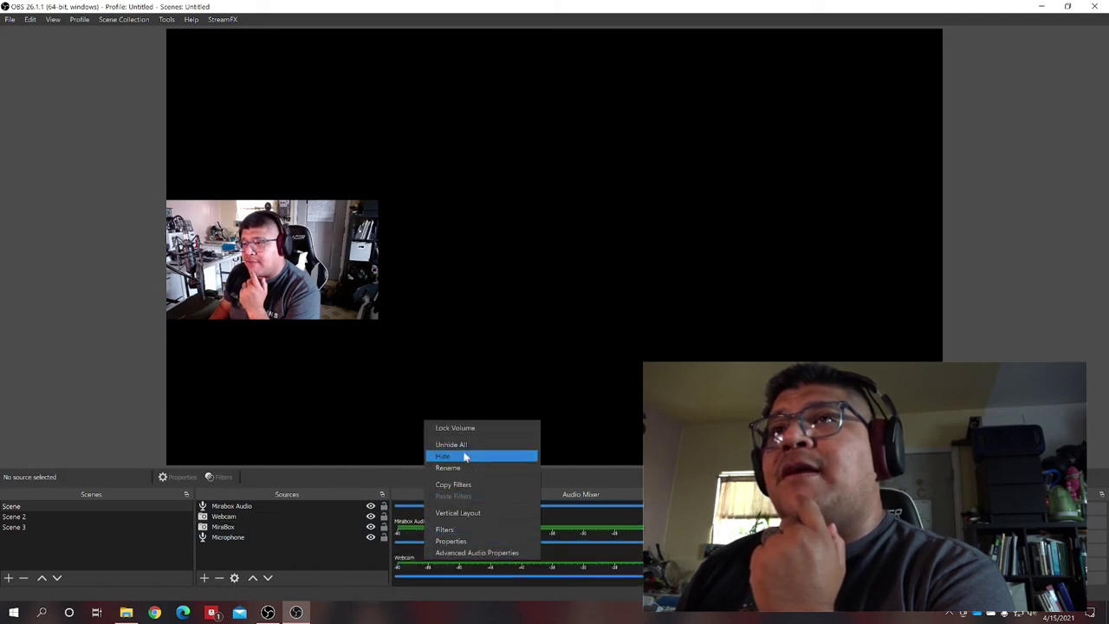
click(433, 455)
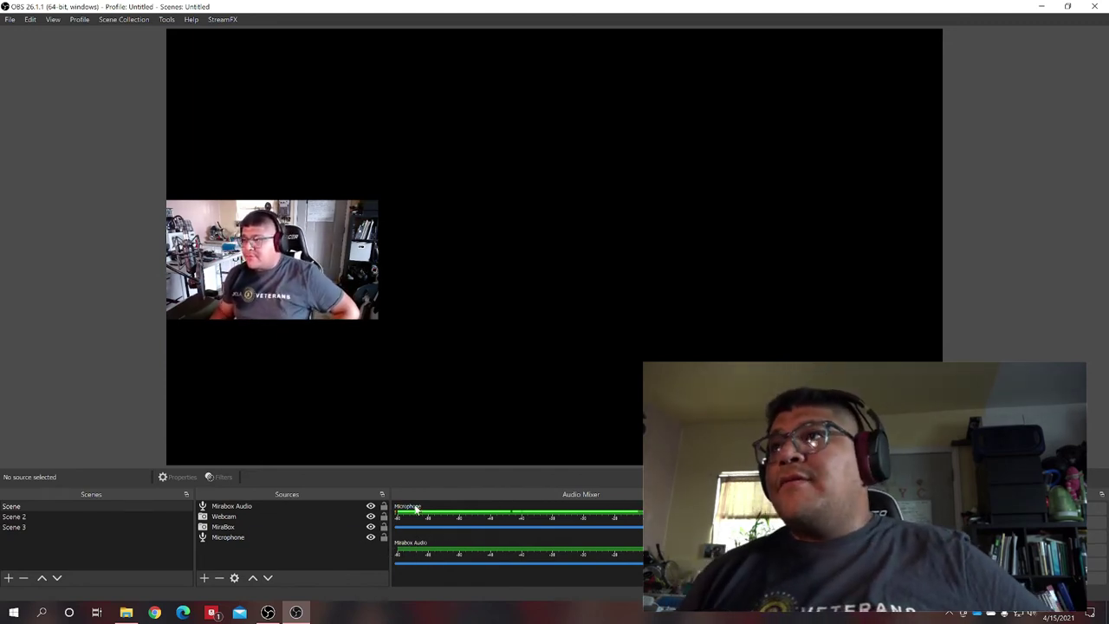
- Move Mirabox Audio to the bottom of the sources and toggle the MiraBox capture off and on
drag(253, 505, 249, 543)
click(268, 556)
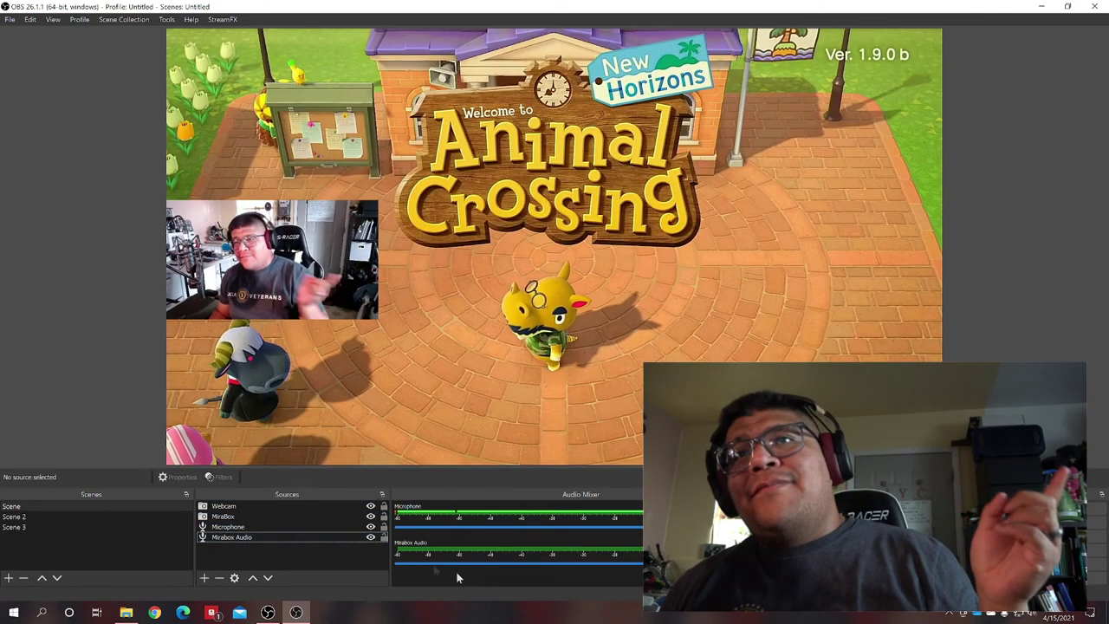
click(246, 516)
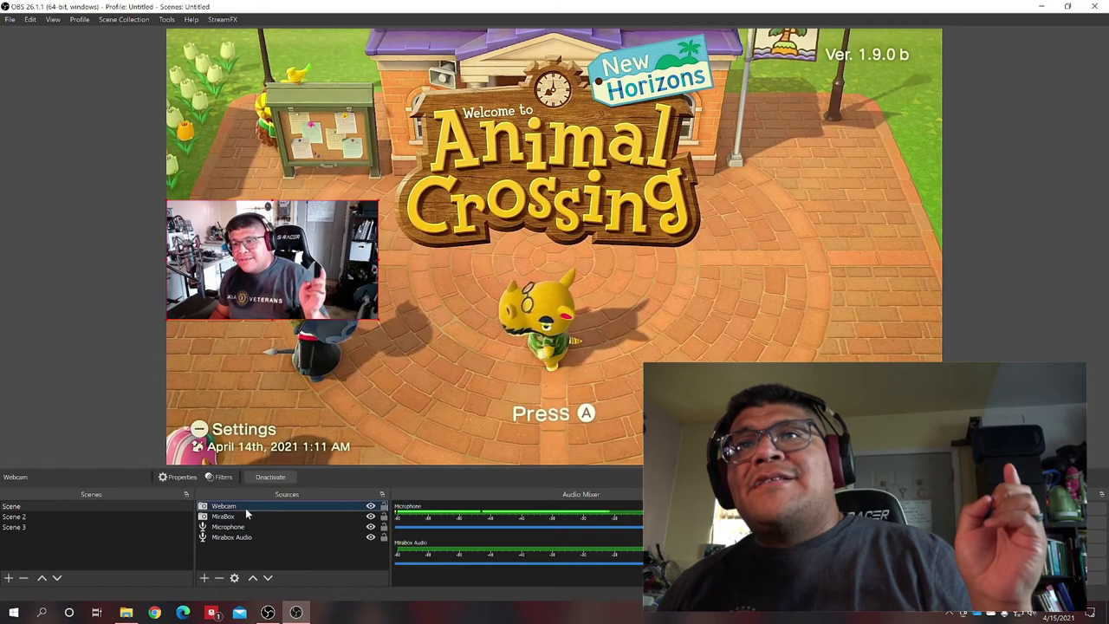
click(275, 477)
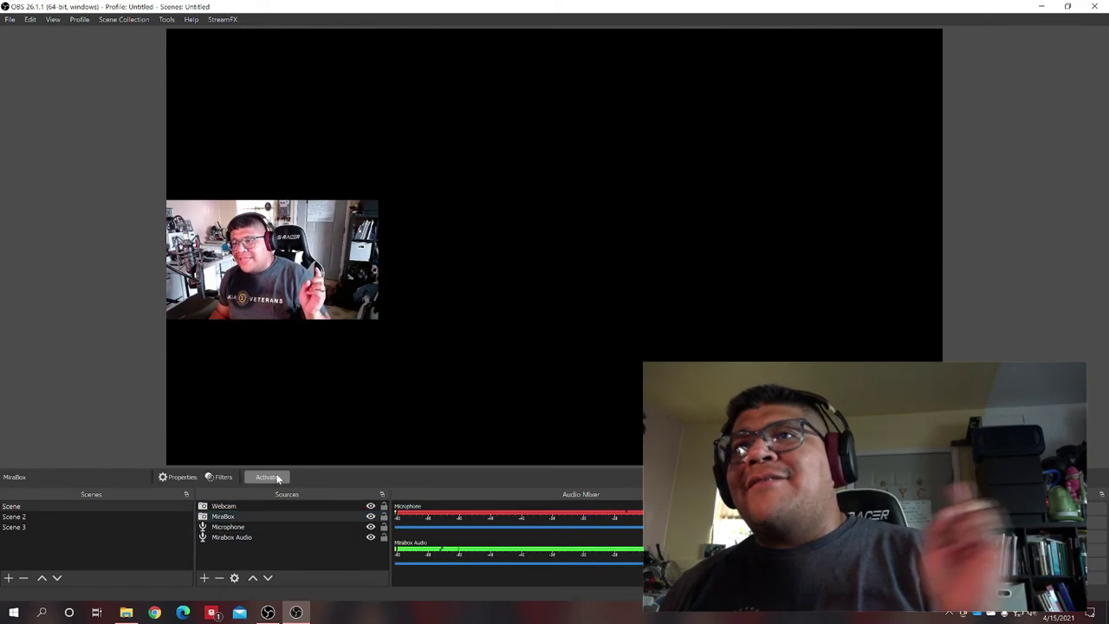
click(277, 478)
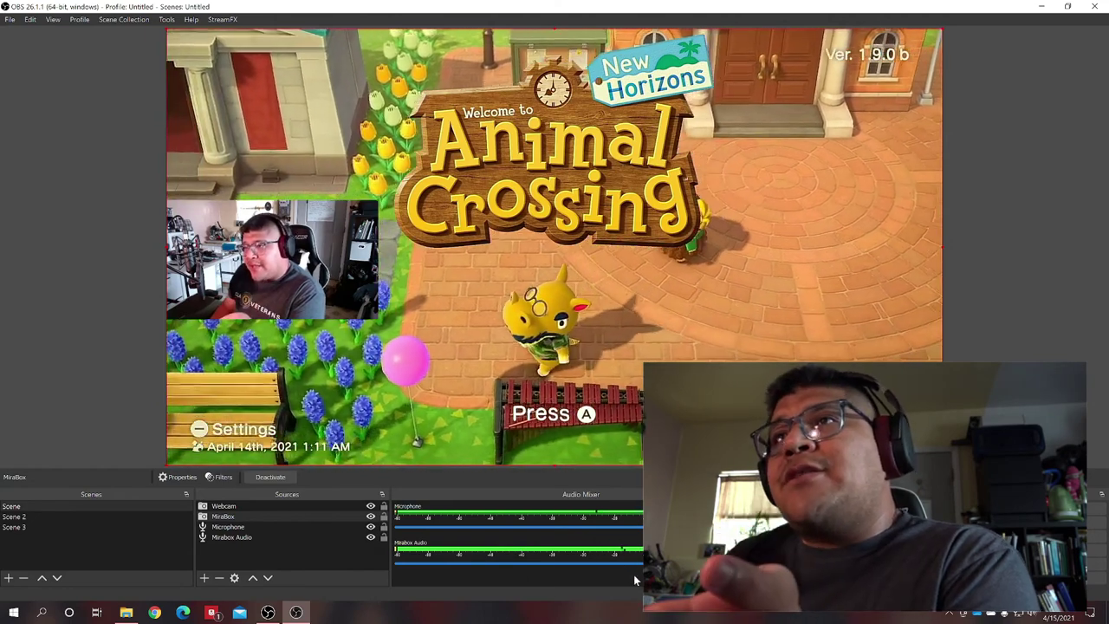
right_click(590, 544)
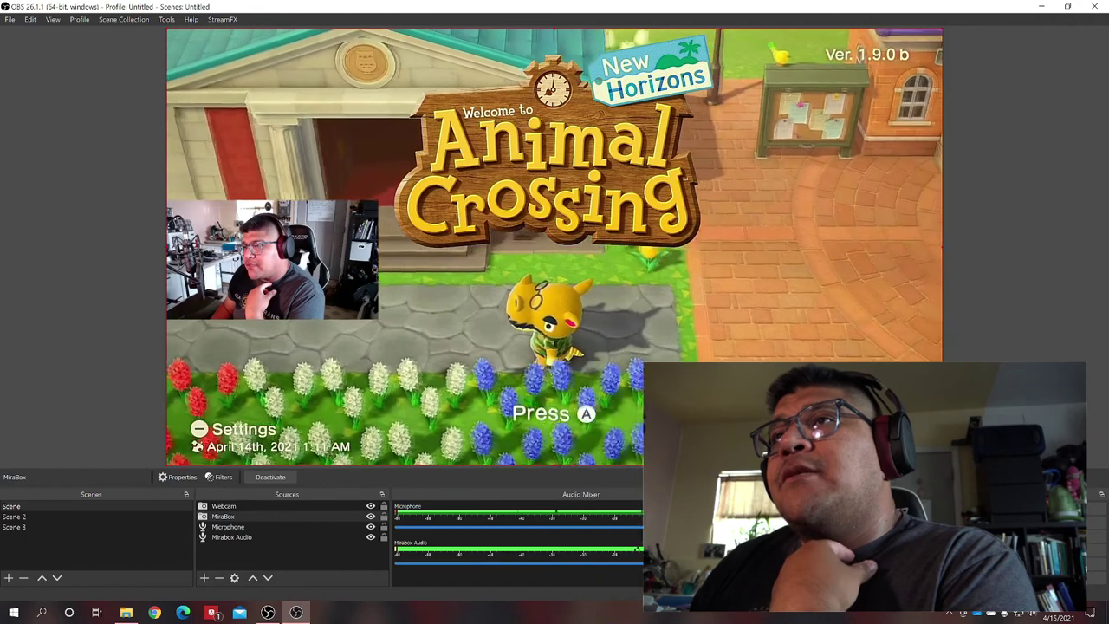
click(617, 535)
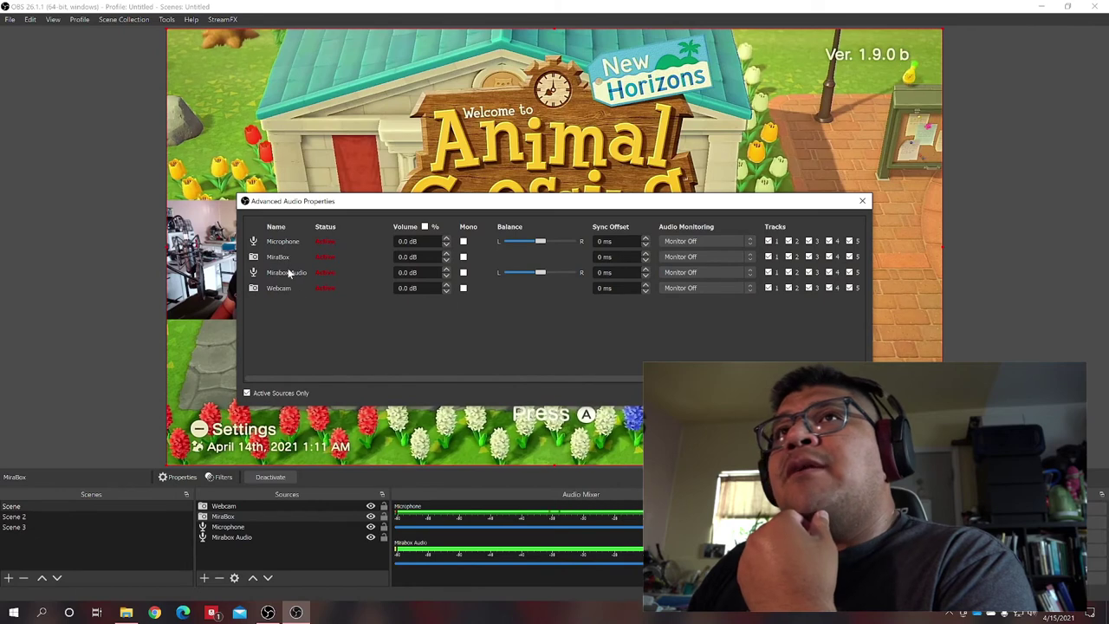
click(680, 275)
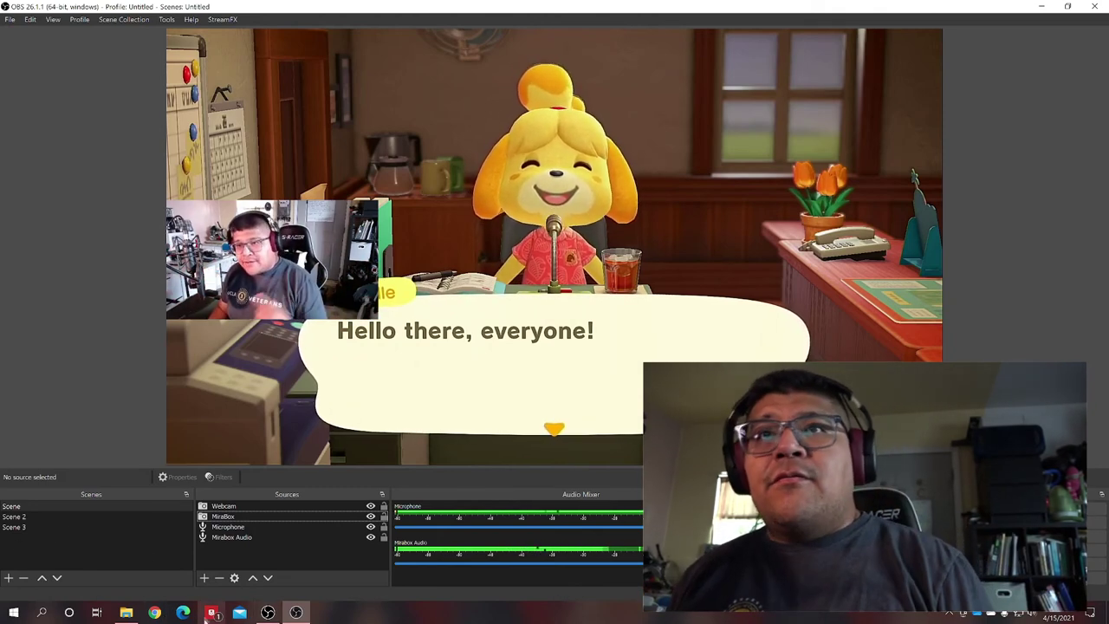
- Launch the StreamElements shortcut from the Twitch Install folder window
click(127, 612)
click(127, 612)
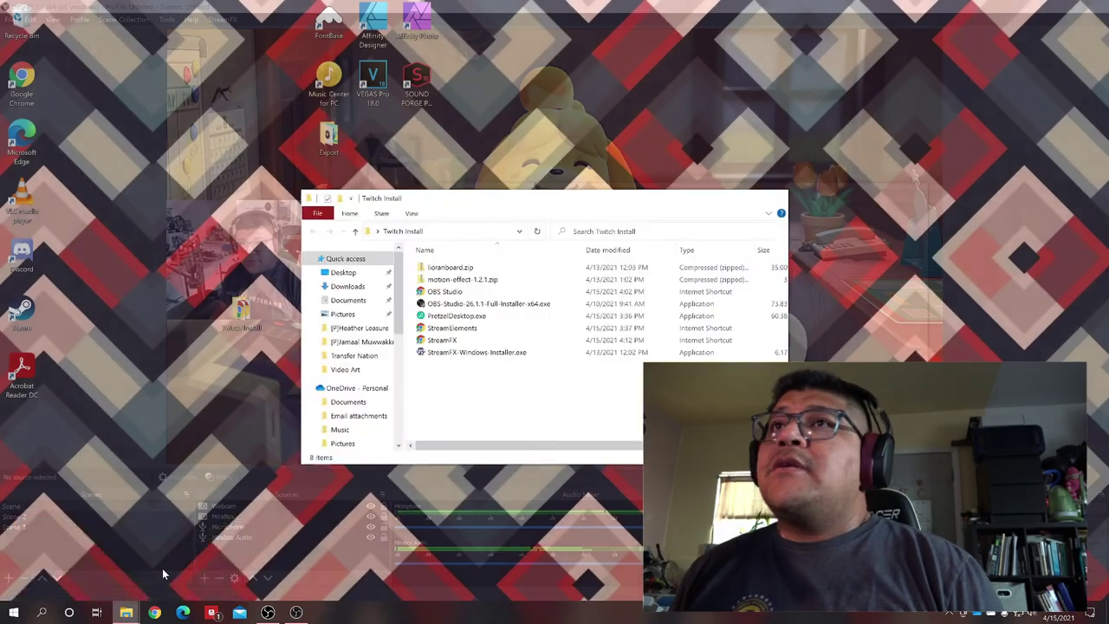
click(166, 575)
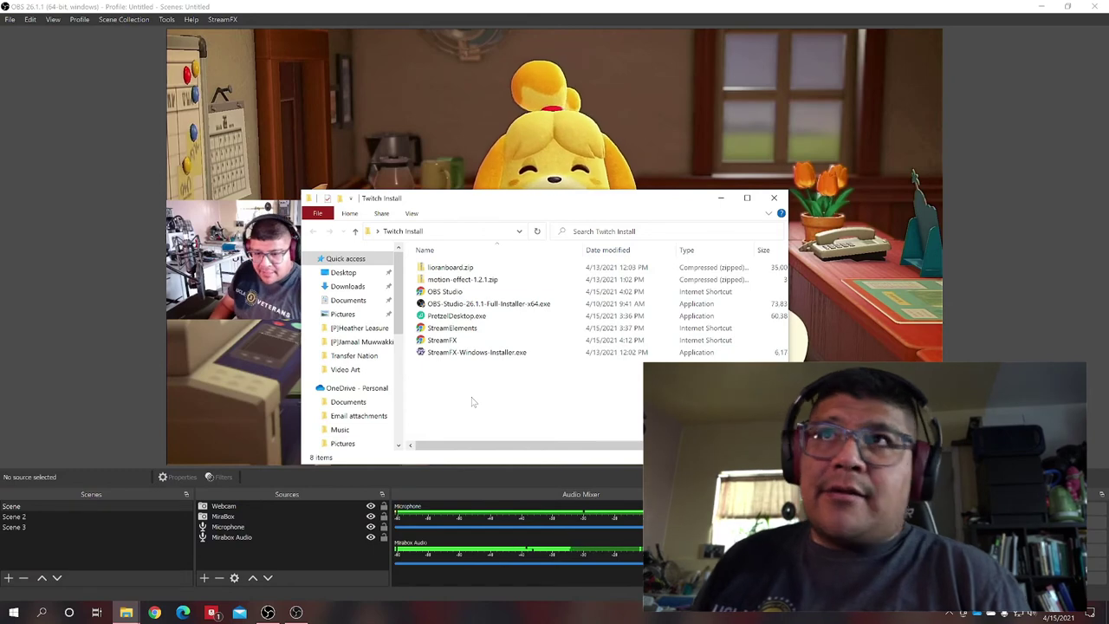
double_click(482, 329)
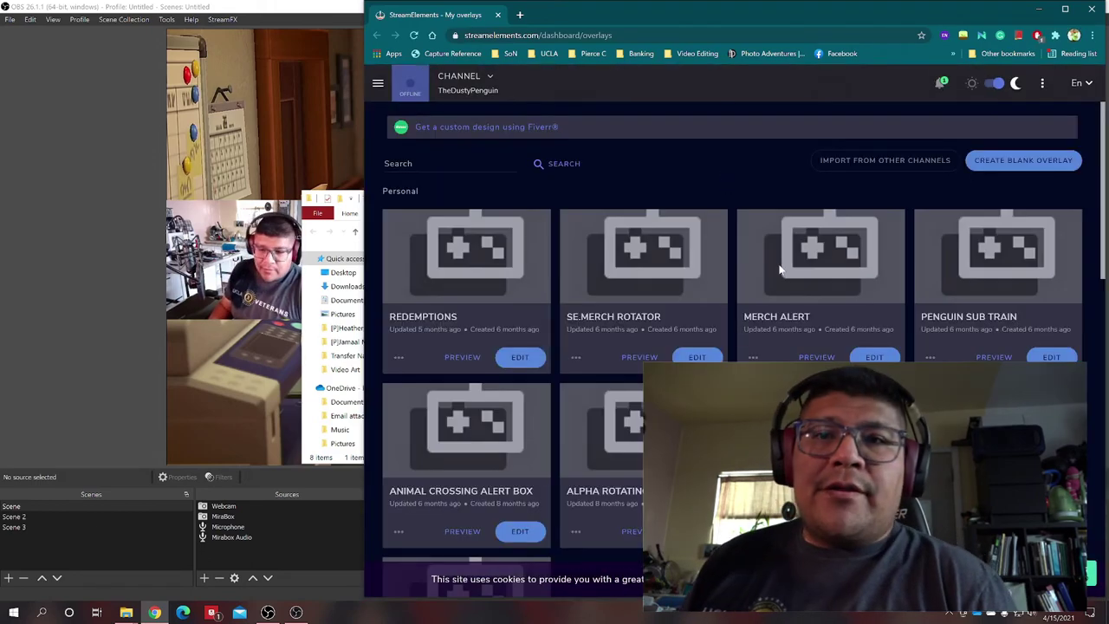
- Scroll the StreamElements overlays list, then minimize Chrome to return to OBS
scroll(732, 346, down, 10)
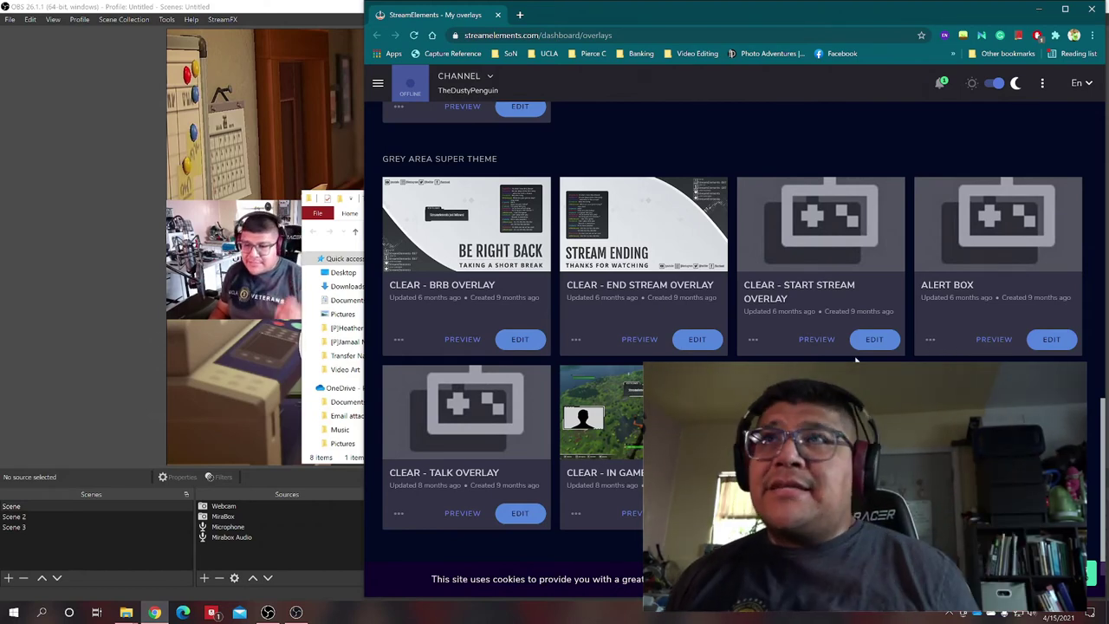
click(1048, 12)
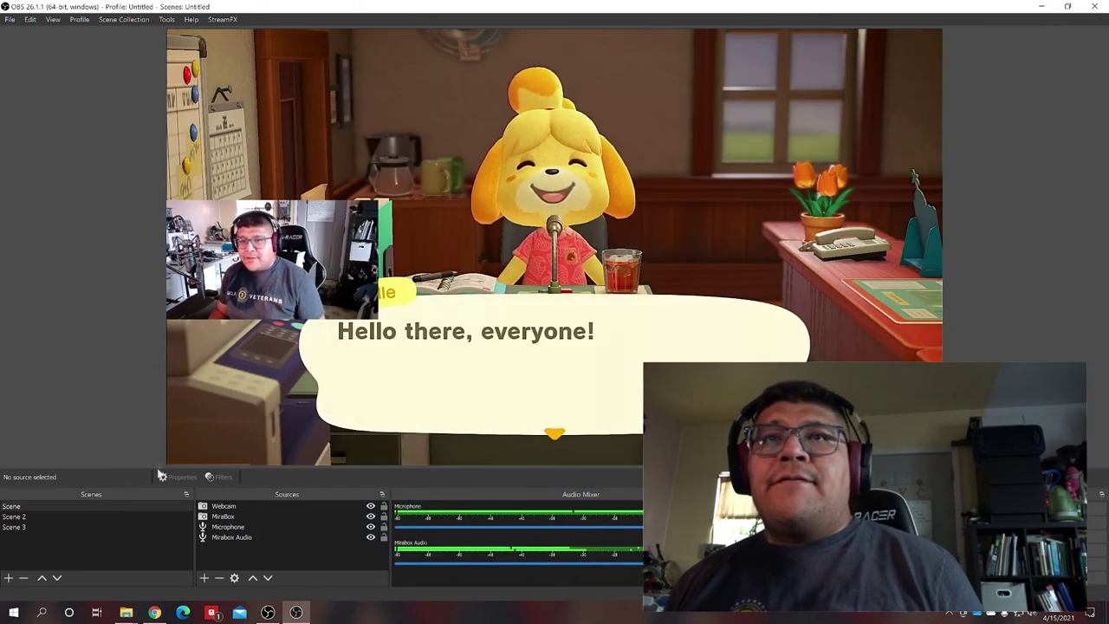
- Add a new Browser source named 'StreamElements Alerts'
click(204, 577)
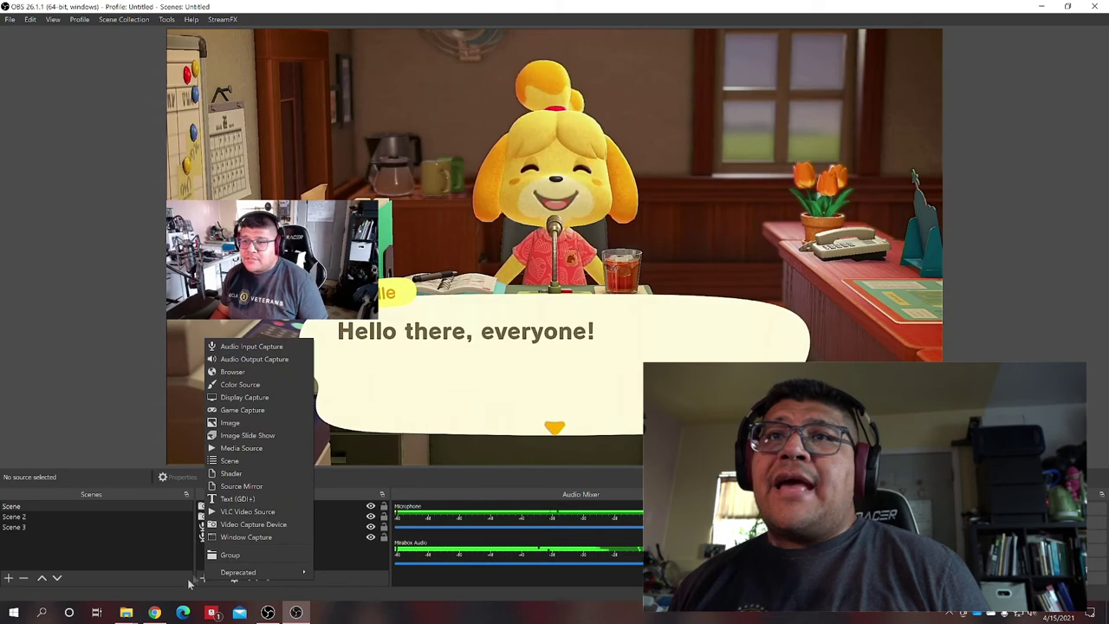
click(235, 371)
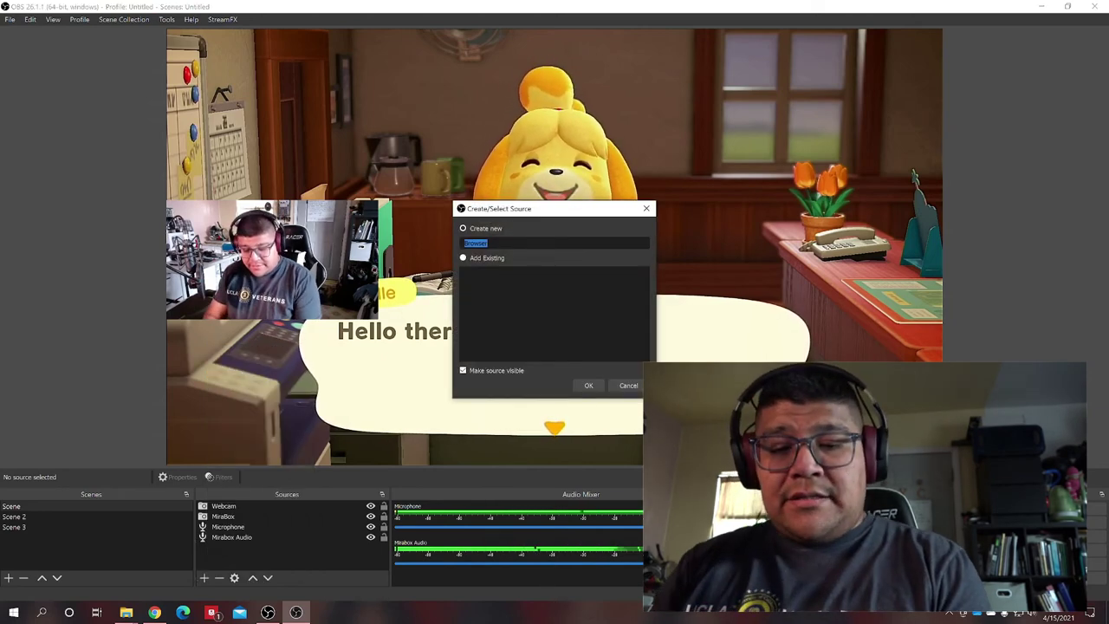
text(Stre)
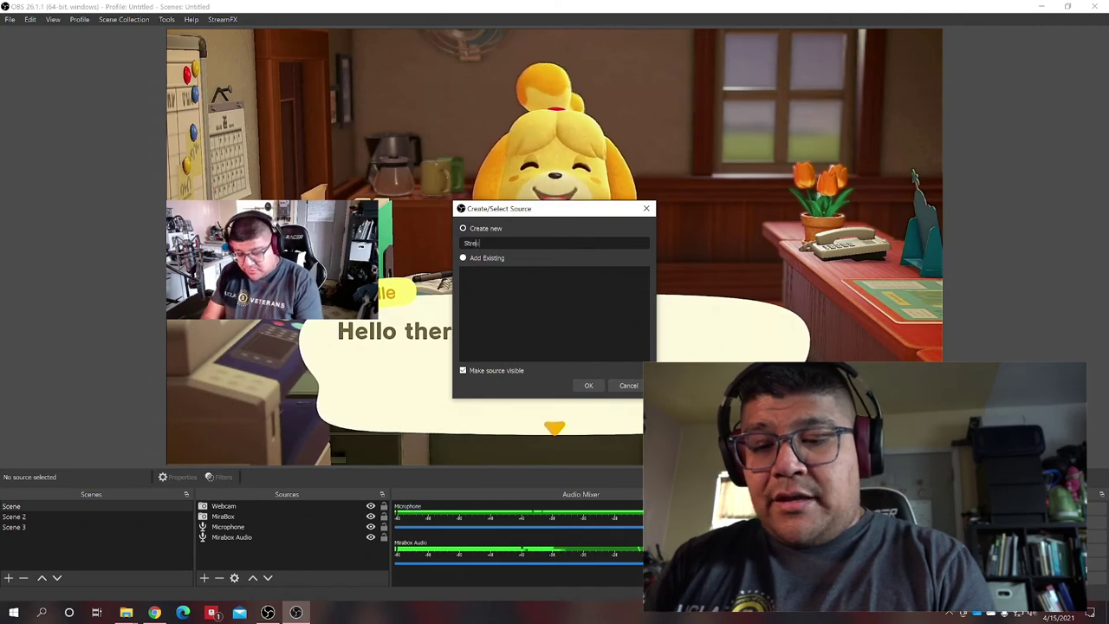
text(amElements Ale)
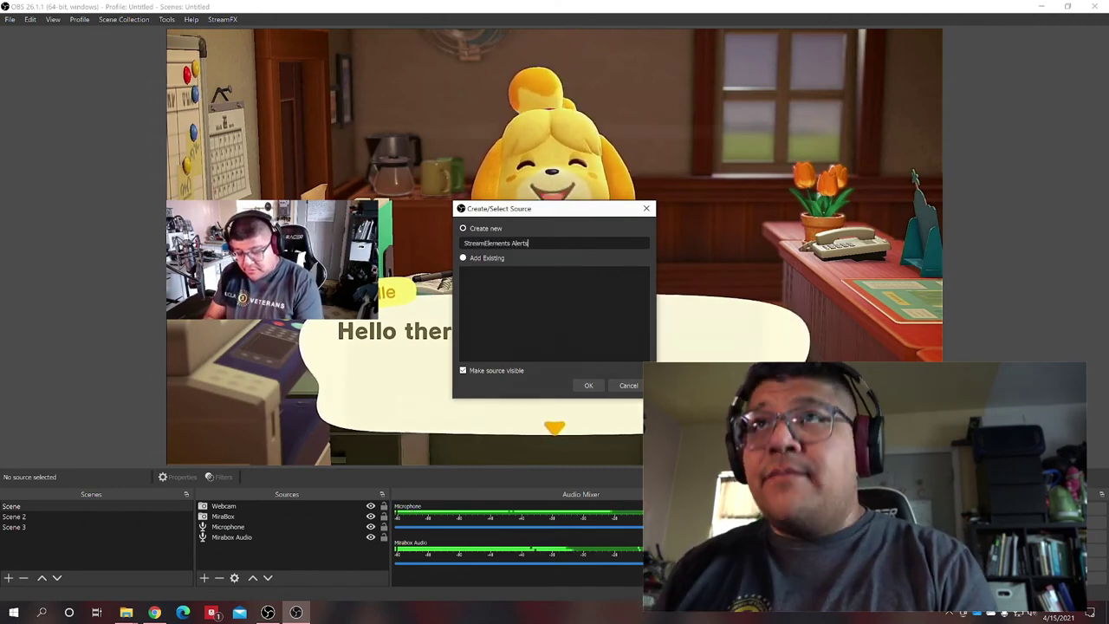
text(rts)
key(Return)
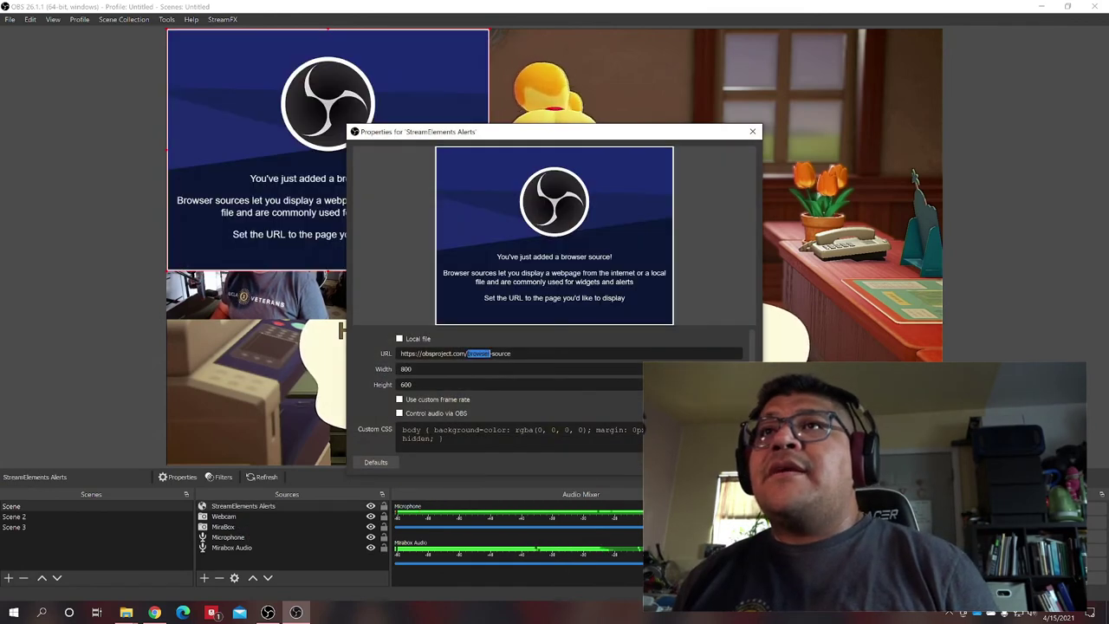
- Paste the StreamElements overlay URL, clear the custom CSS, and apply the browser settings
right_click(471, 355)
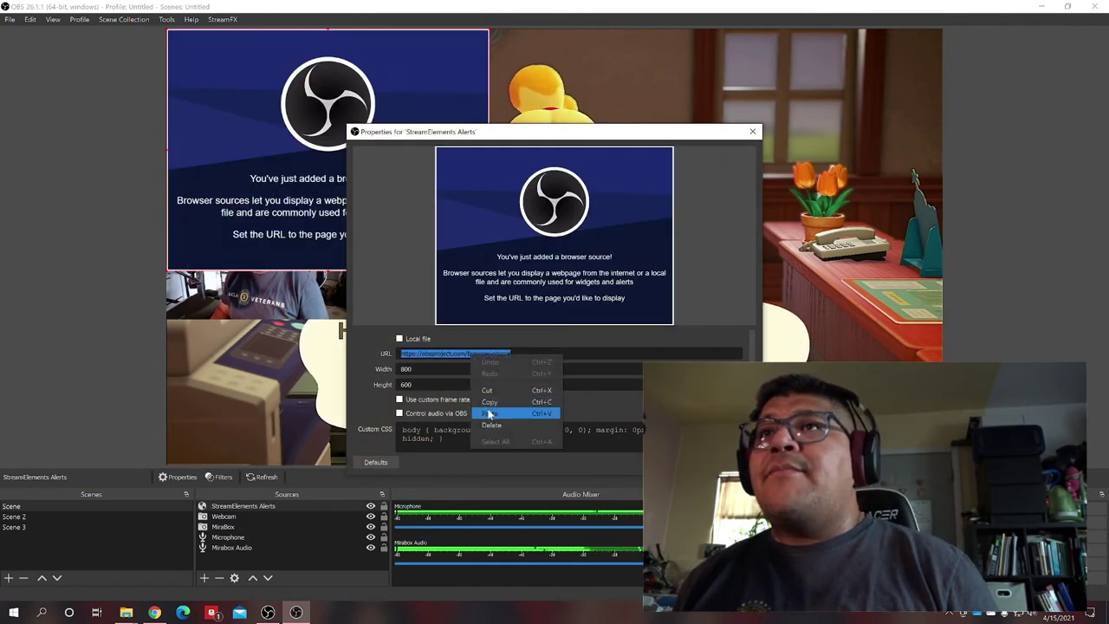
click(489, 413)
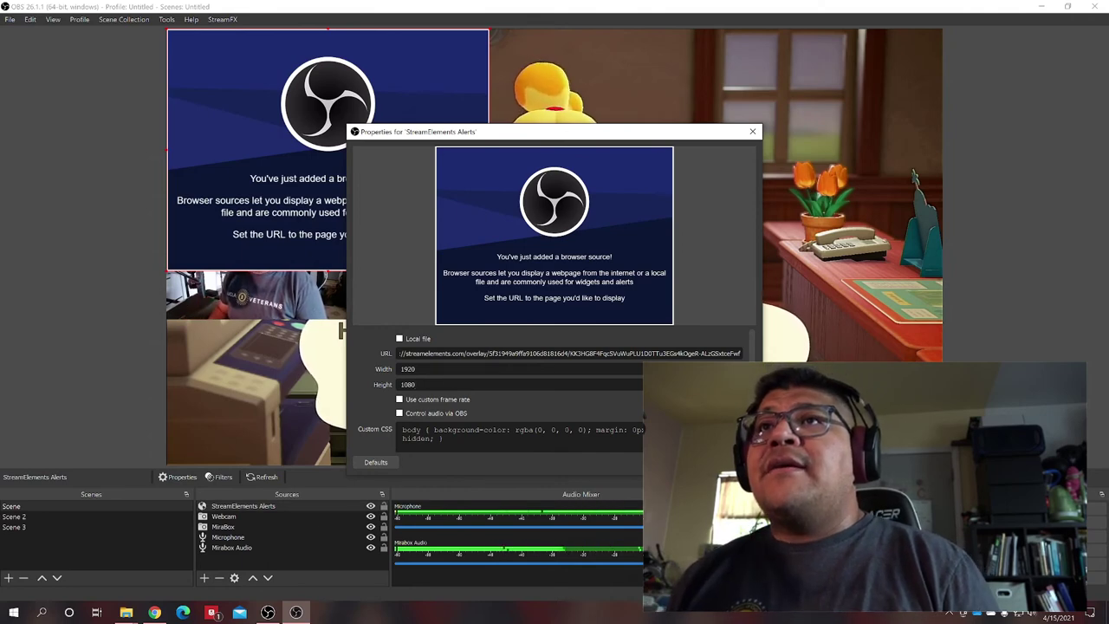
key(ctrl+a)
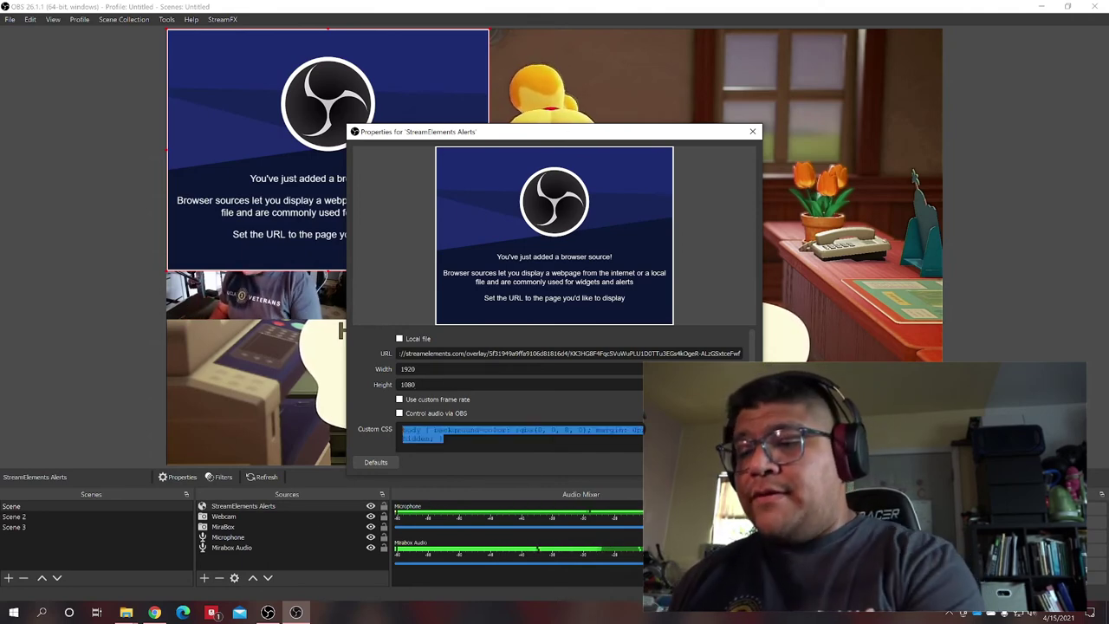
key(BackSpace)
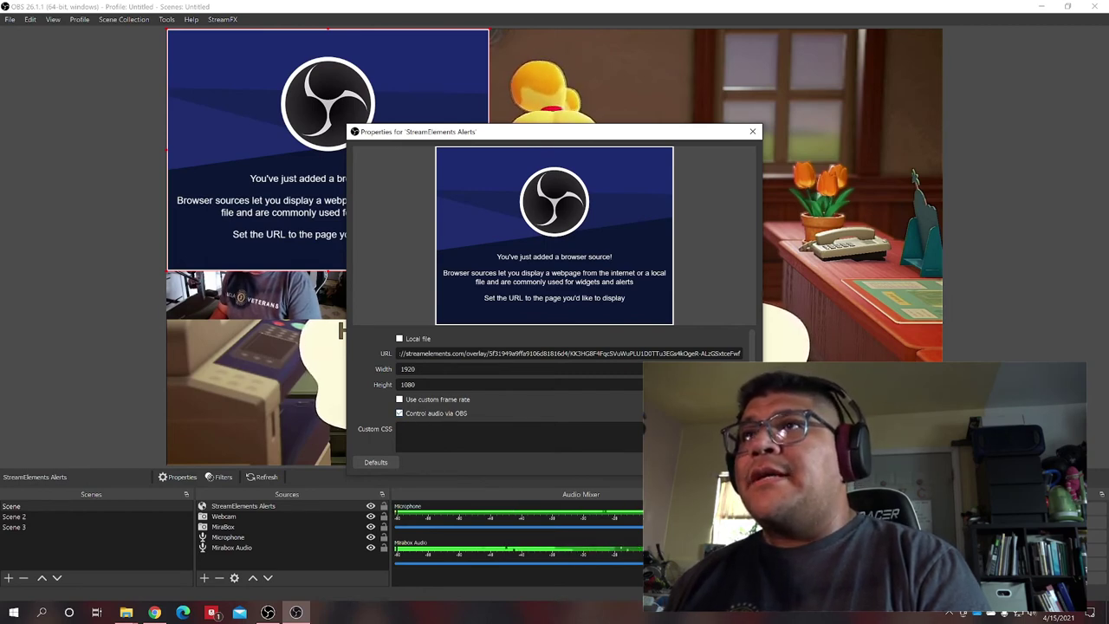
click(689, 461)
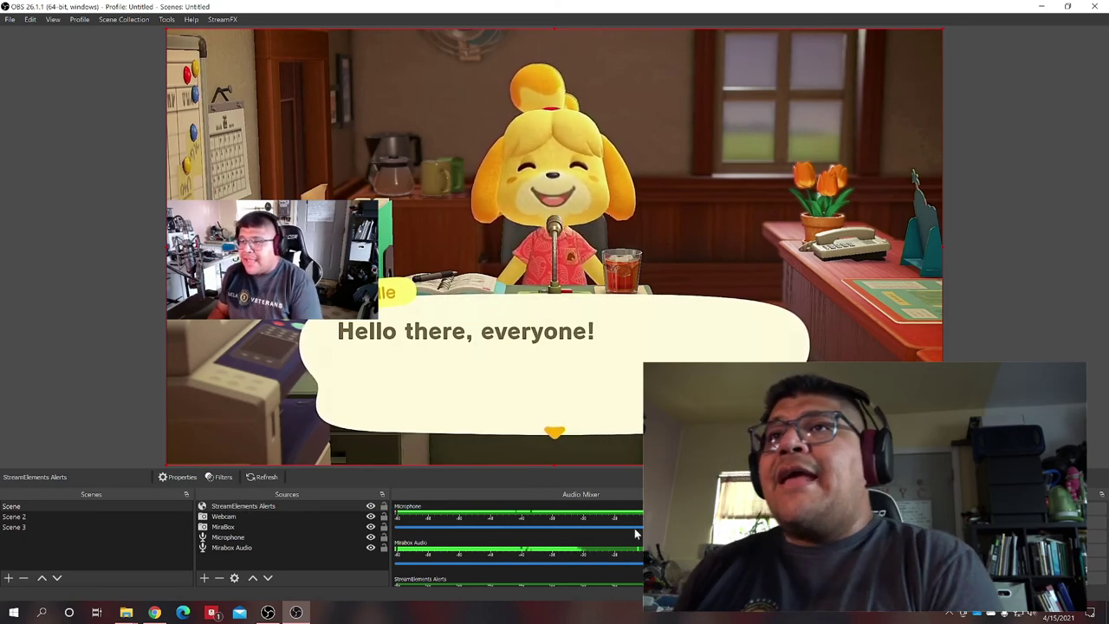
- Set StreamElements Alerts audio monitoring to Monitor and Output in Advanced Audio Properties
scroll(622, 543, down, 1)
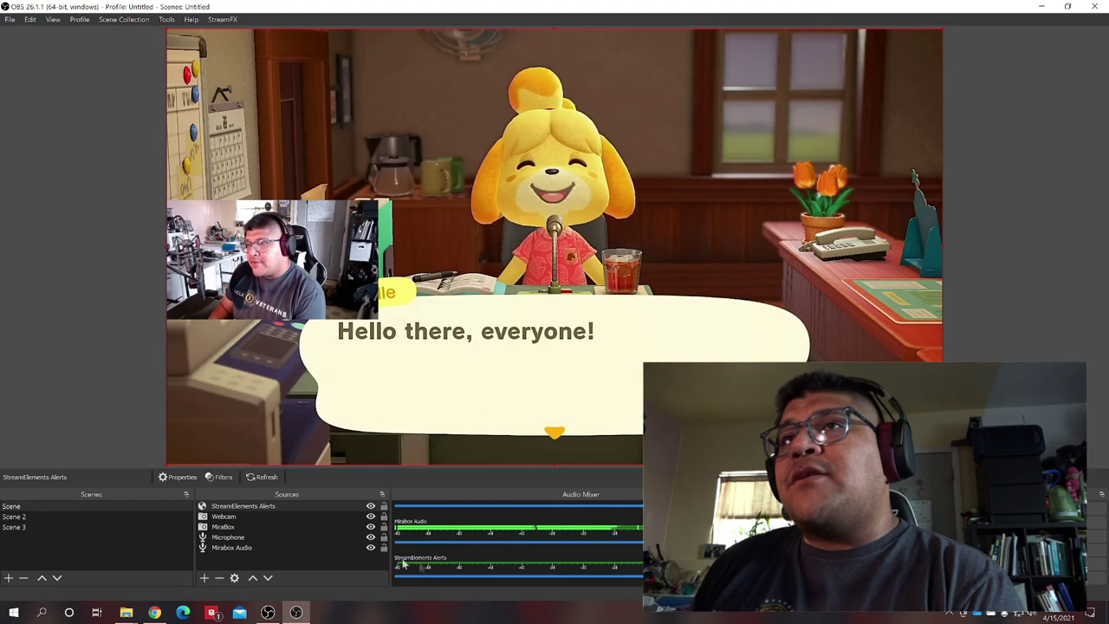
right_click(543, 555)
click(576, 547)
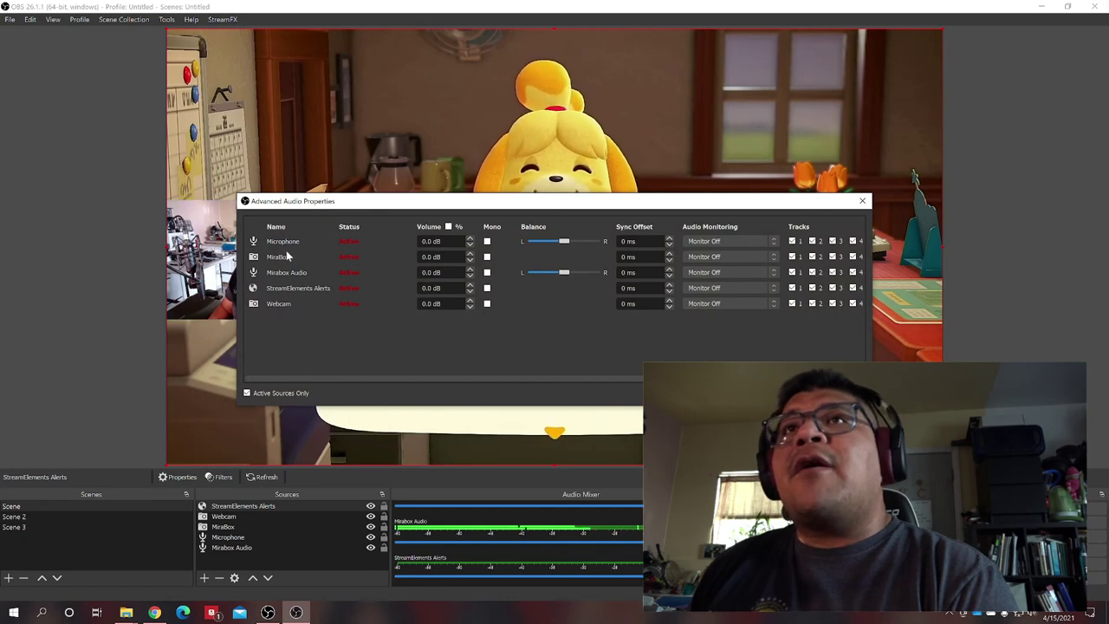
click(729, 288)
click(718, 313)
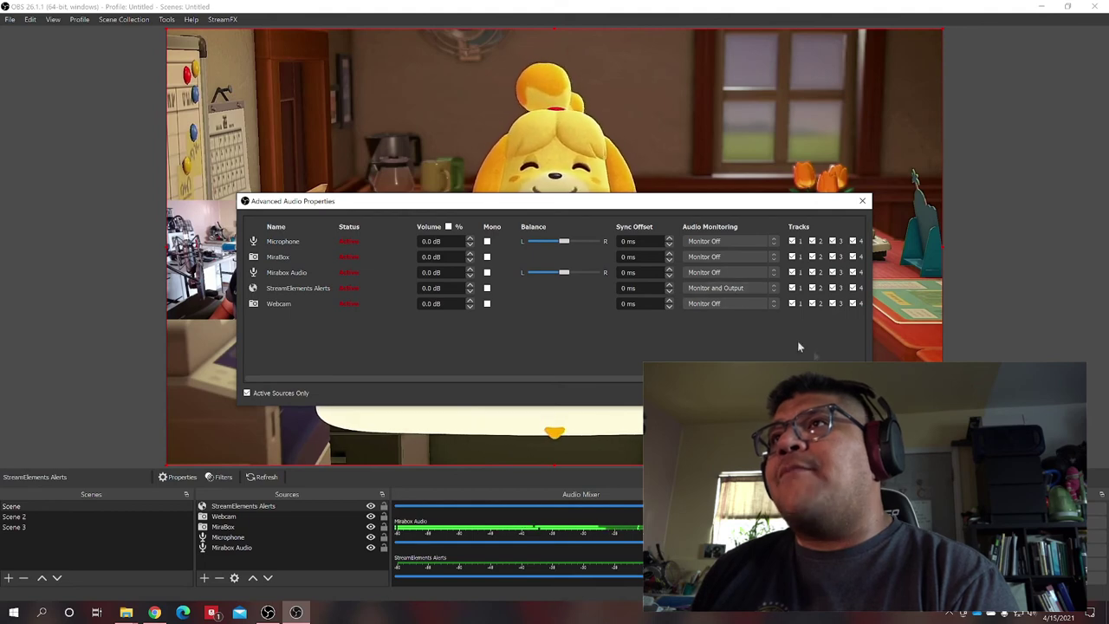
key(Escape)
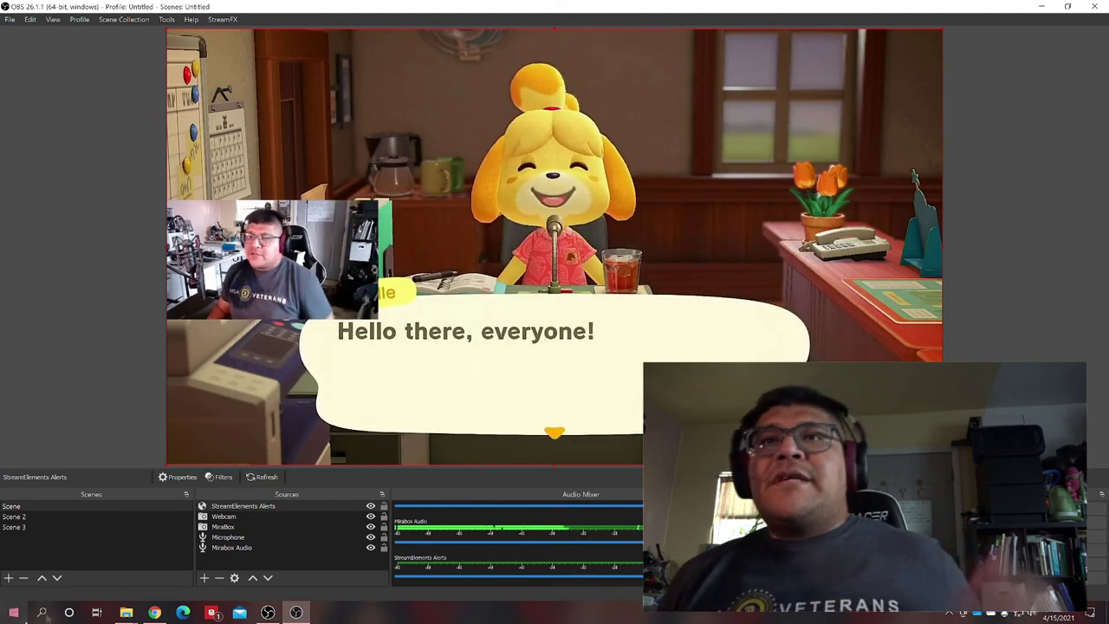
mouse_move(161, 598)
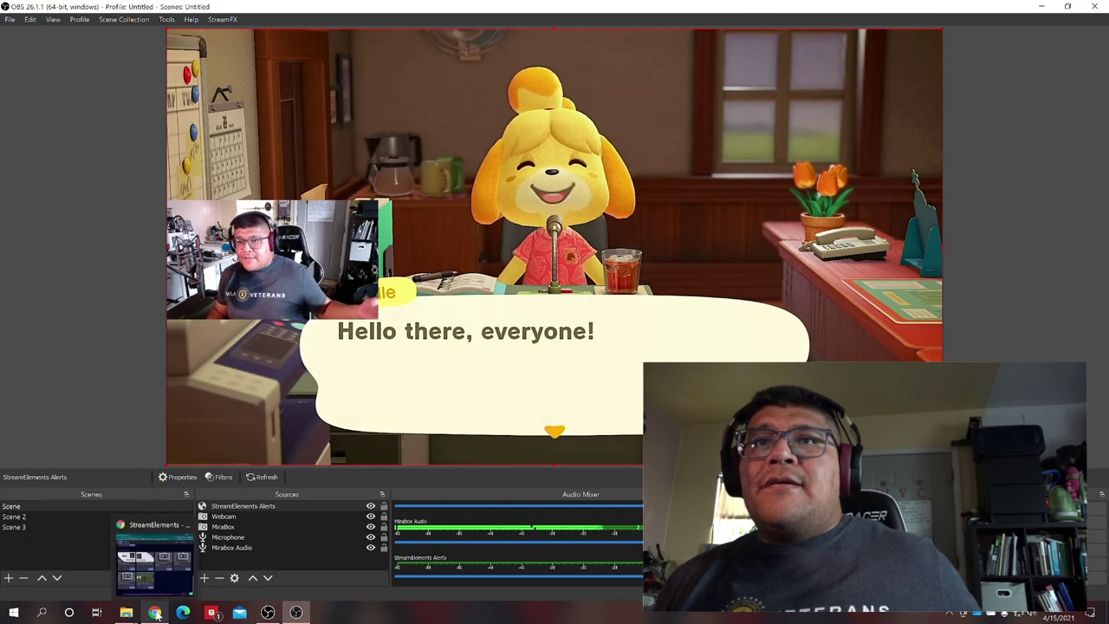
click(155, 558)
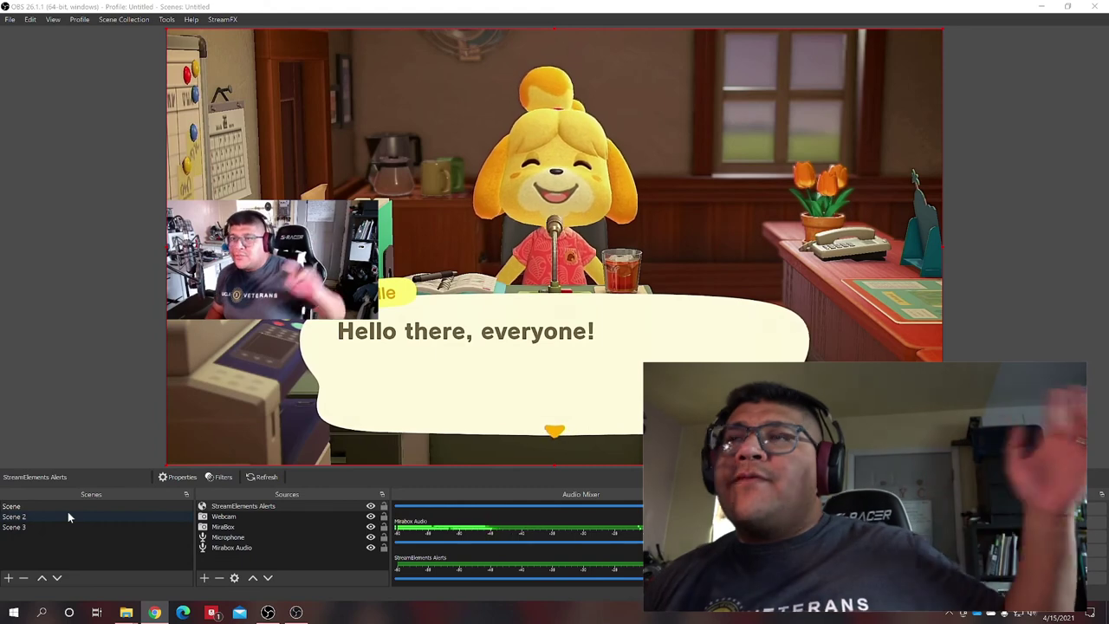
- Select Scene 2 in the Scenes list
click(70, 516)
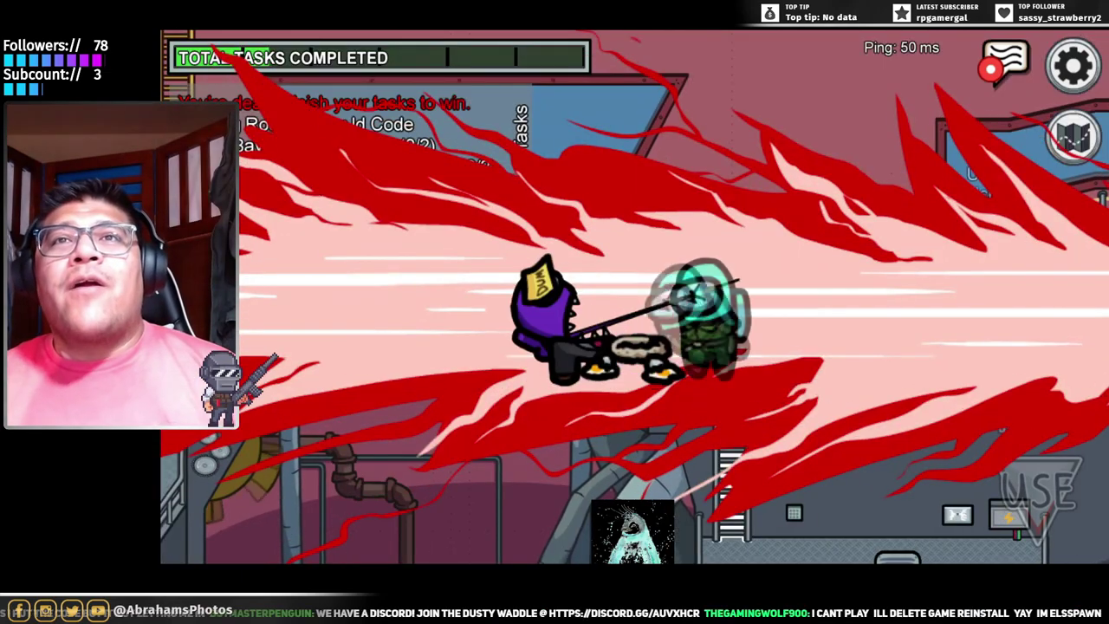
- Press Tab twice and A twice during the Among Us stream playback
key(Tab)
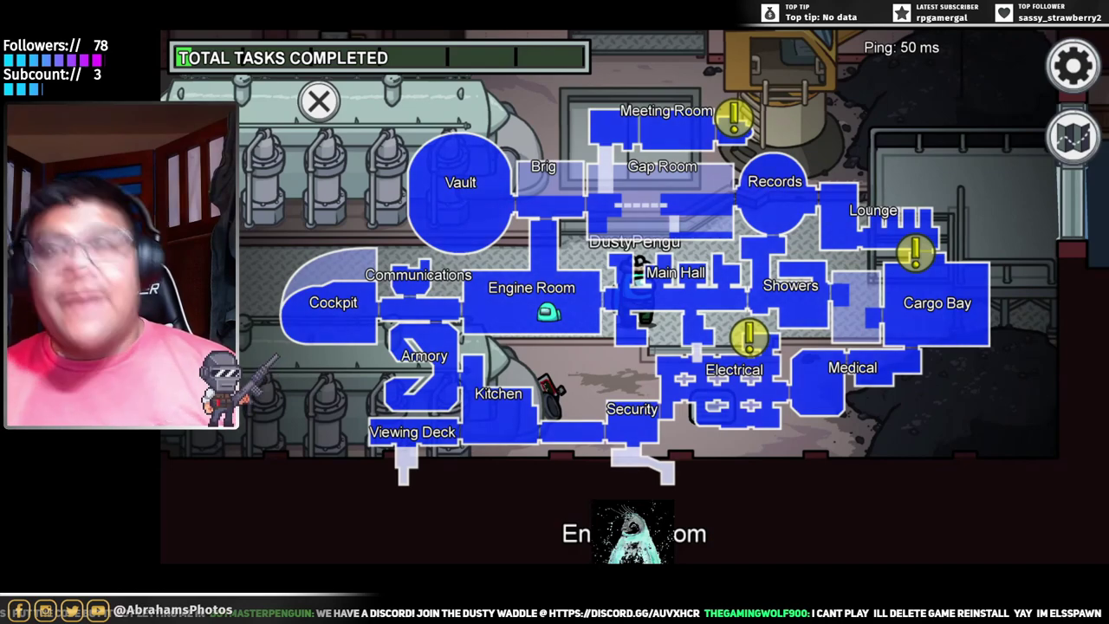
key(Tab)
key(a)
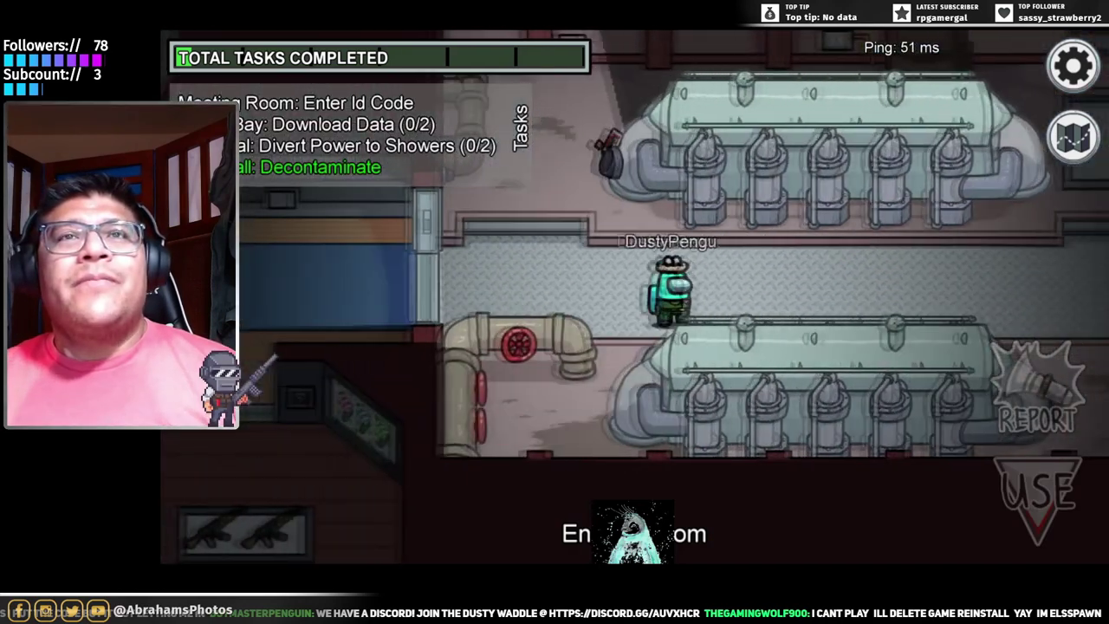
key(a)
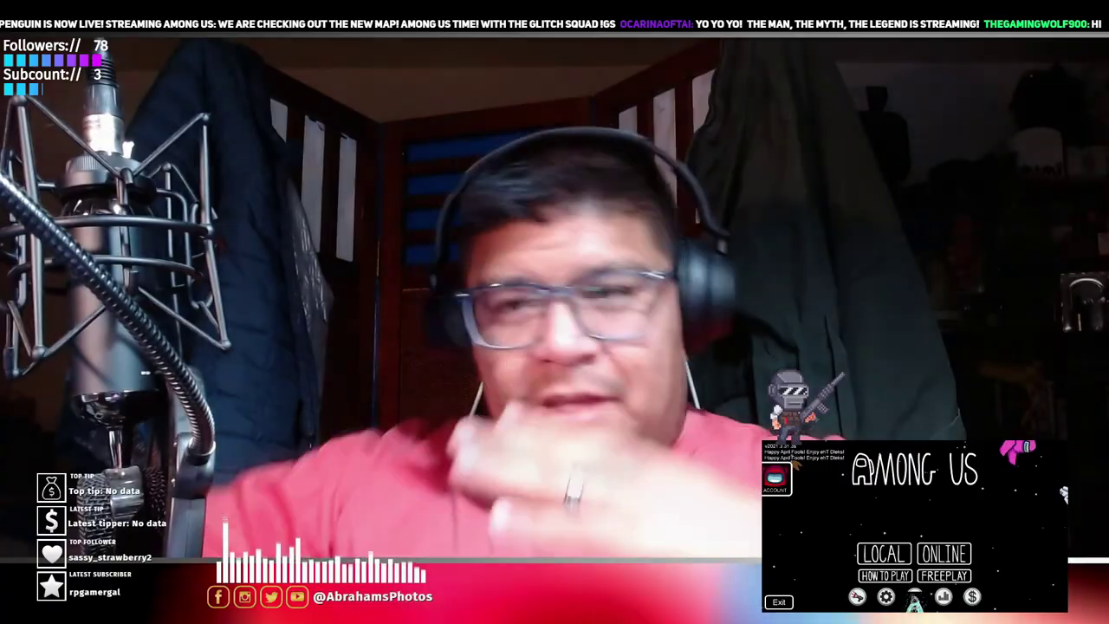